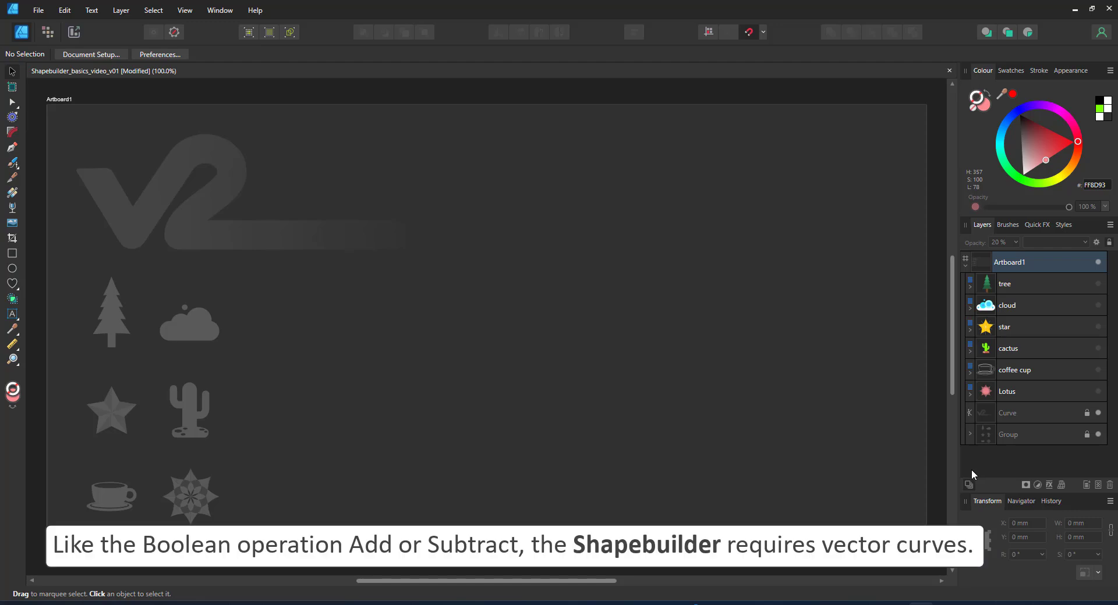
Show and hide the tree, cloud, star, cactus, coffee cup and Lotus layers one at a time to preview their artwork.
click(1098, 284)
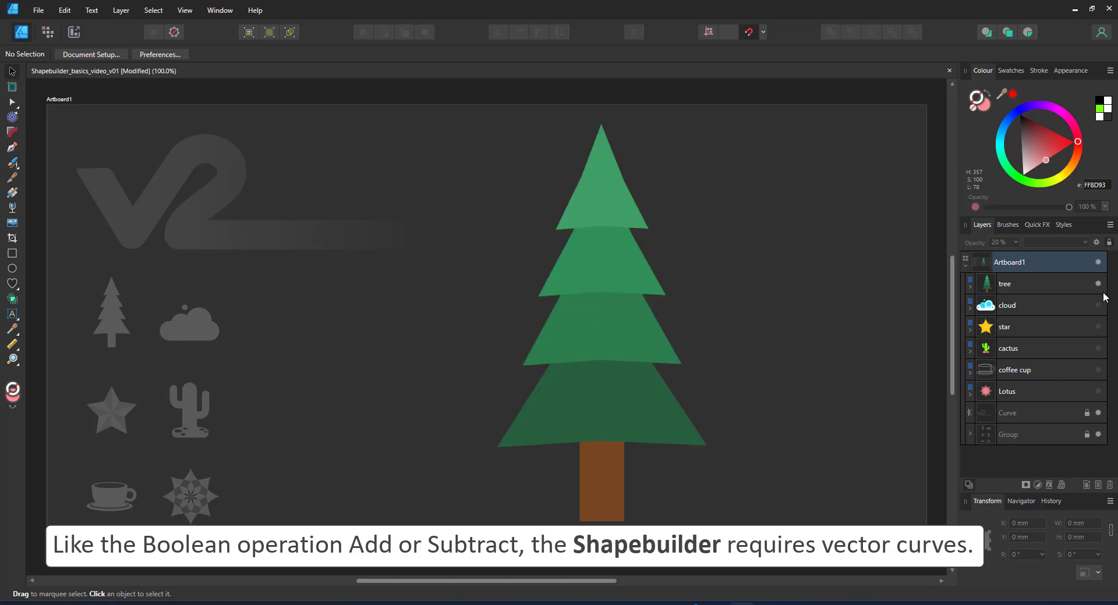
click(1098, 285)
click(1098, 305)
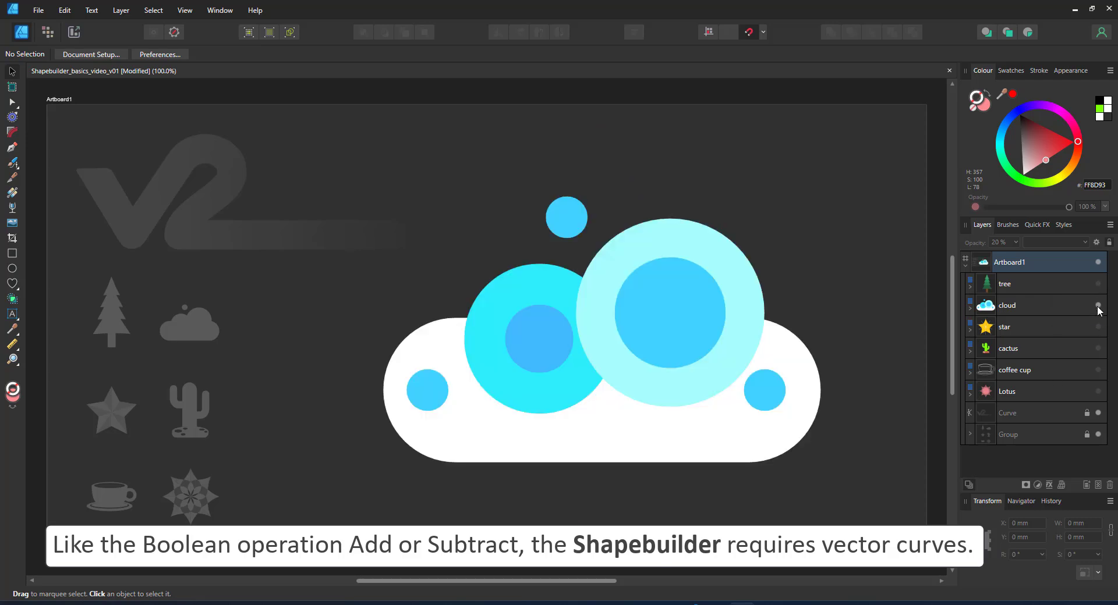
click(1098, 305)
click(1098, 326)
click(1098, 327)
click(1097, 348)
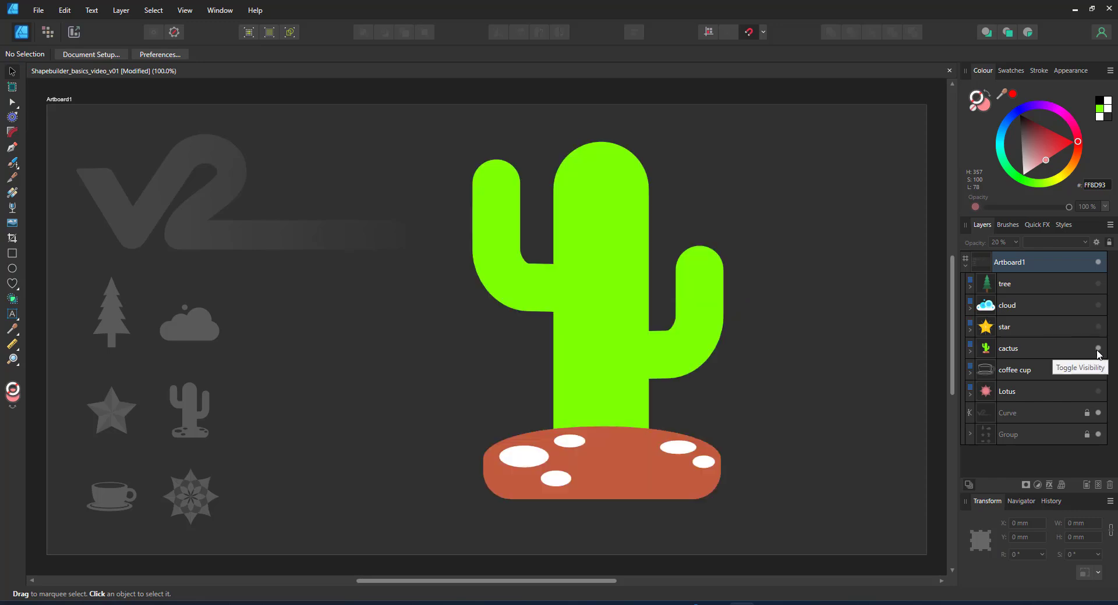
click(1098, 348)
click(1098, 370)
click(1098, 369)
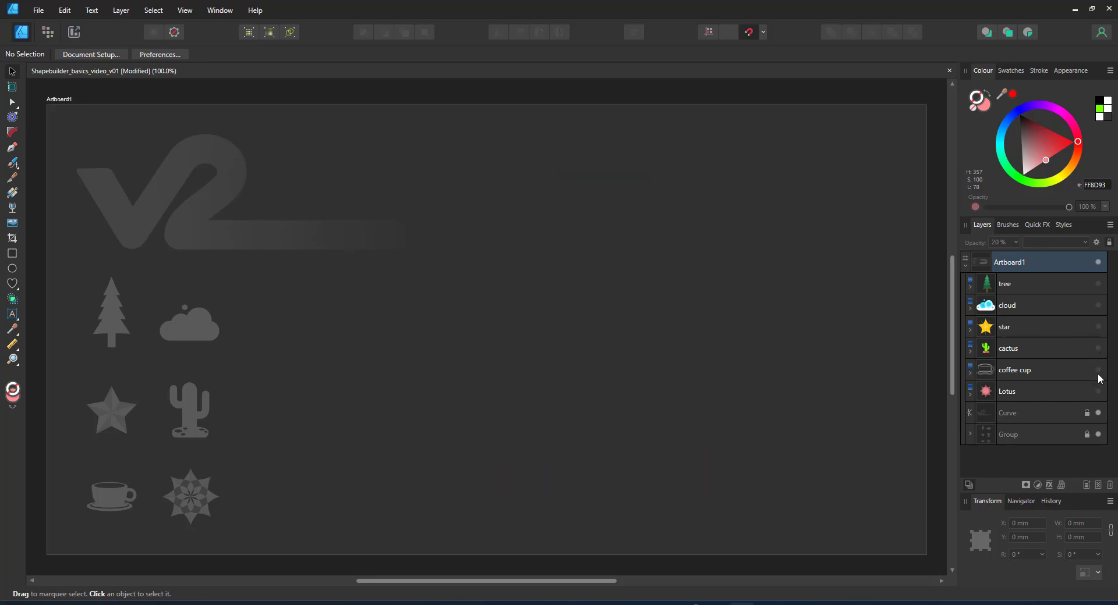
click(1098, 392)
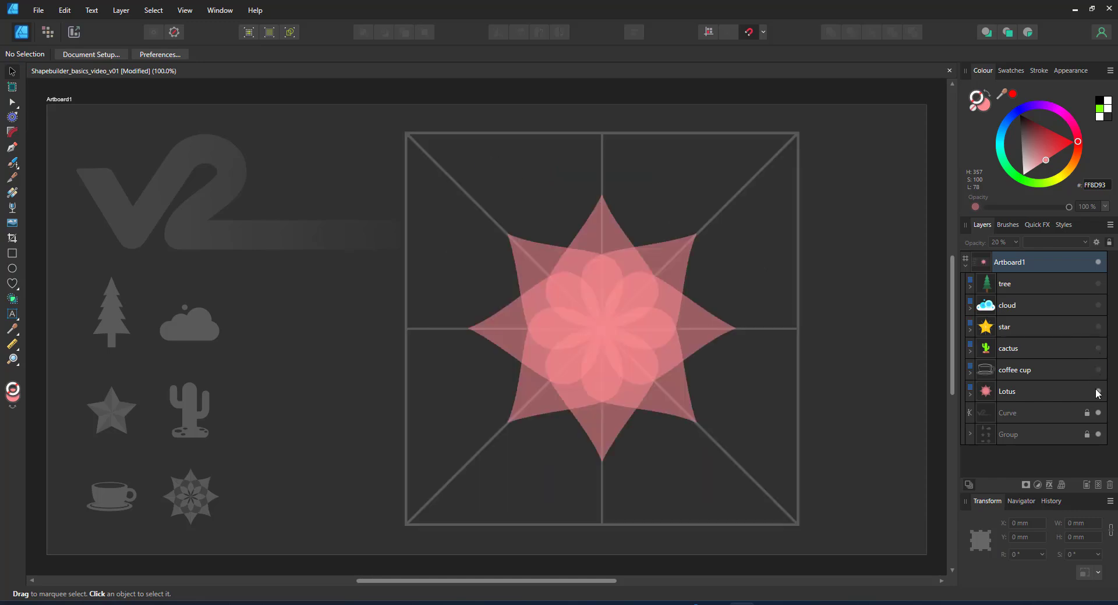
click(1098, 392)
Make the tree layer visible, expand its contents, and activate Shape Builder on the whole tree layer.
click(1098, 283)
click(970, 287)
drag(618, 213, 743, 206)
drag(631, 265, 716, 264)
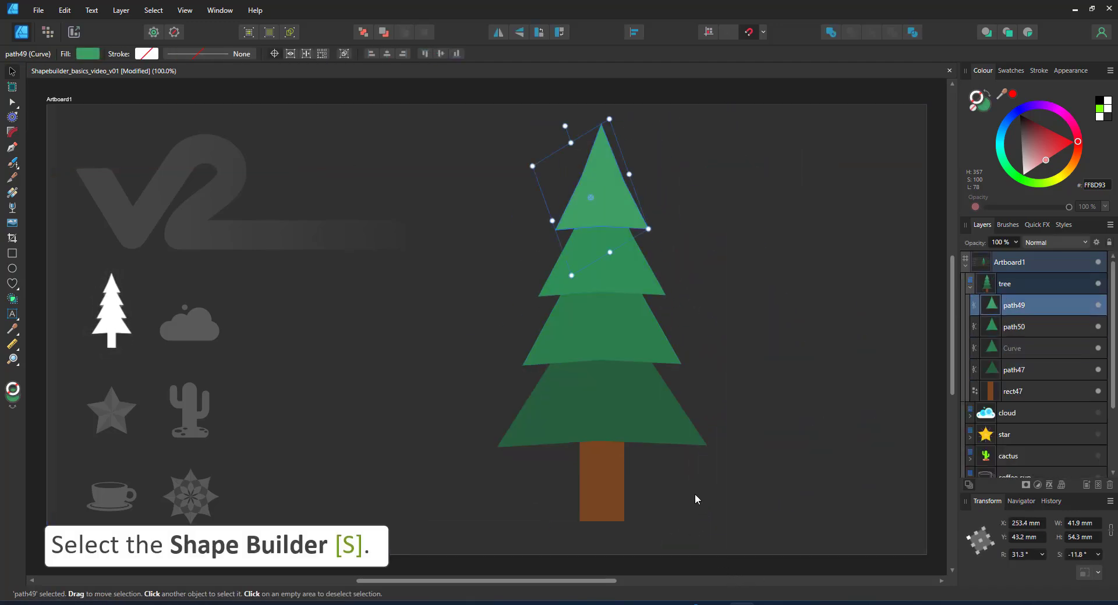
click(692, 316)
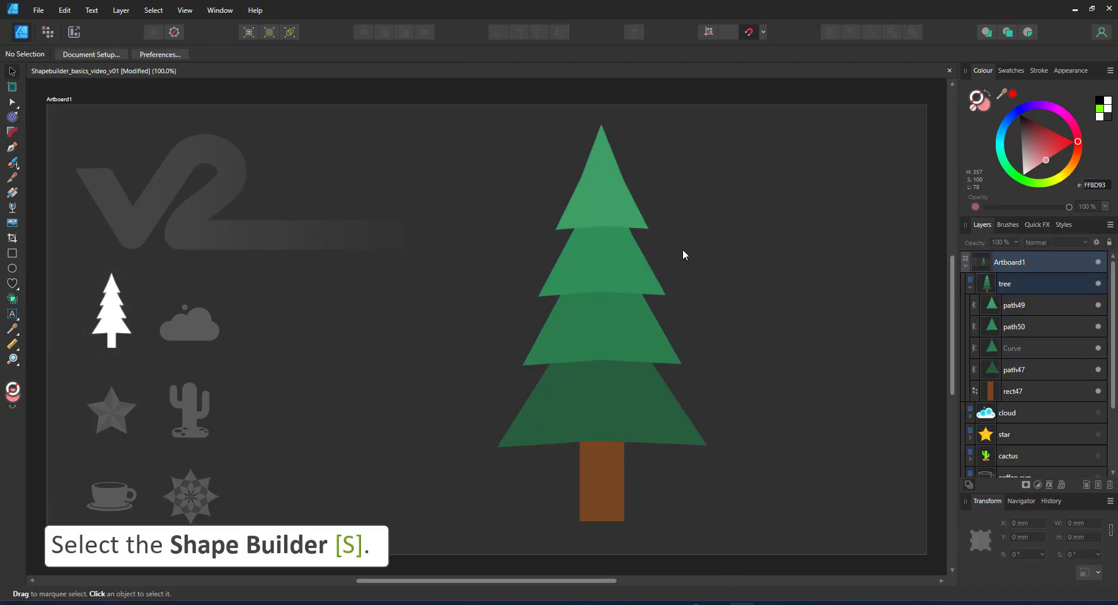
click(11, 302)
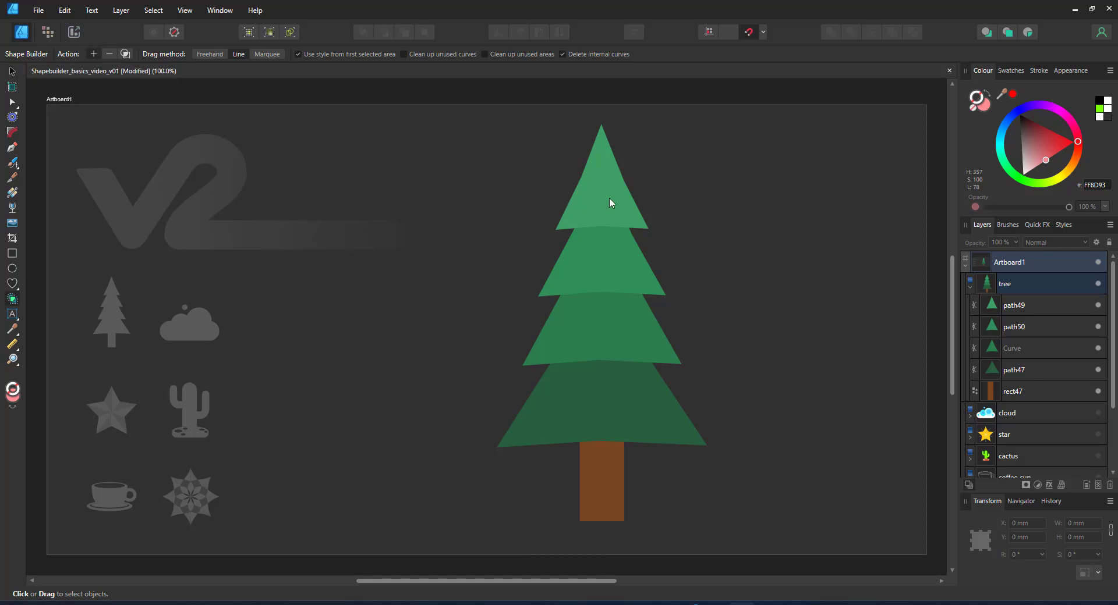
click(1005, 283)
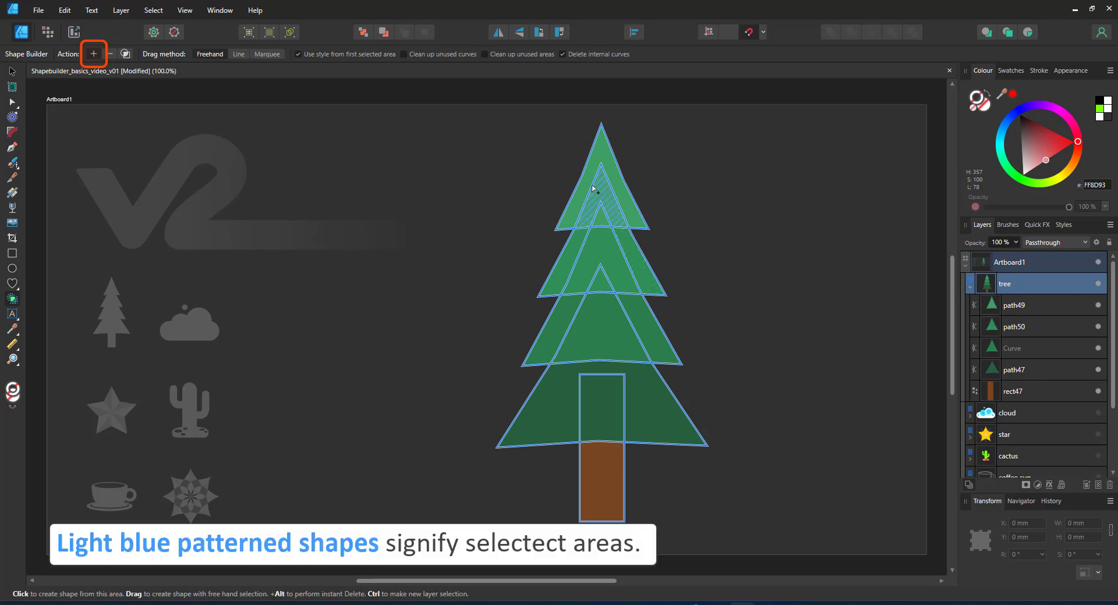
Try merging all tree areas, including the trunk, into one shape with the Freehand add action, and undo it.
mouse_move(592, 188)
mouse_down()
mouse_move(615, 209)
mouse_move(592, 228)
mouse_move(578, 283)
mouse_move(563, 277)
mouse_move(658, 272)
mouse_move(646, 292)
mouse_move(565, 327)
mouse_up()
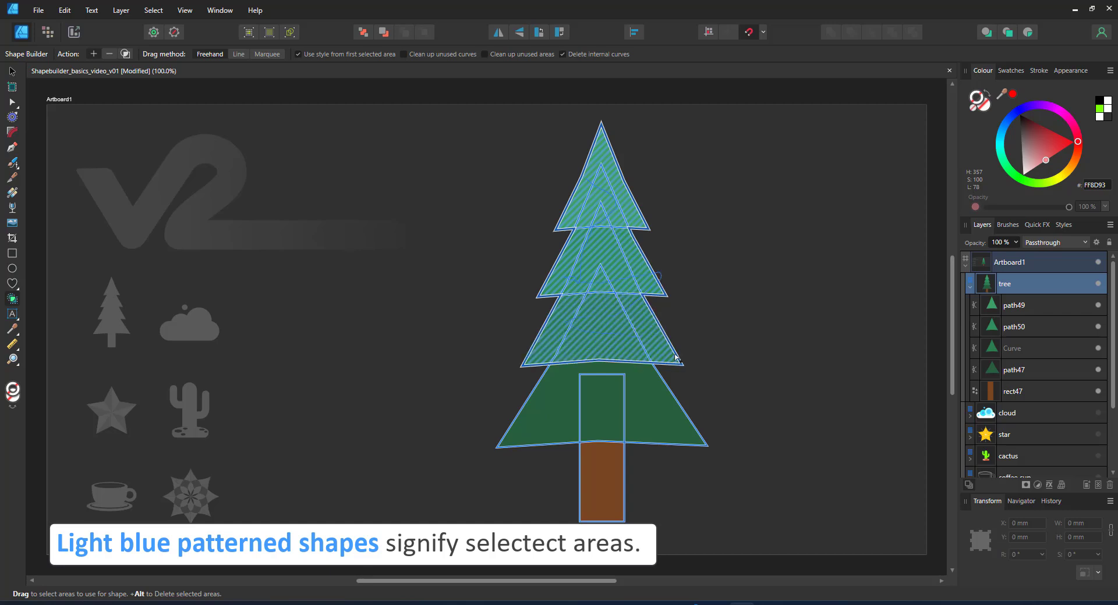
mouse_move(698, 367)
mouse_down()
mouse_move(512, 446)
mouse_move(568, 495)
mouse_move(626, 509)
mouse_move(713, 504)
mouse_up()
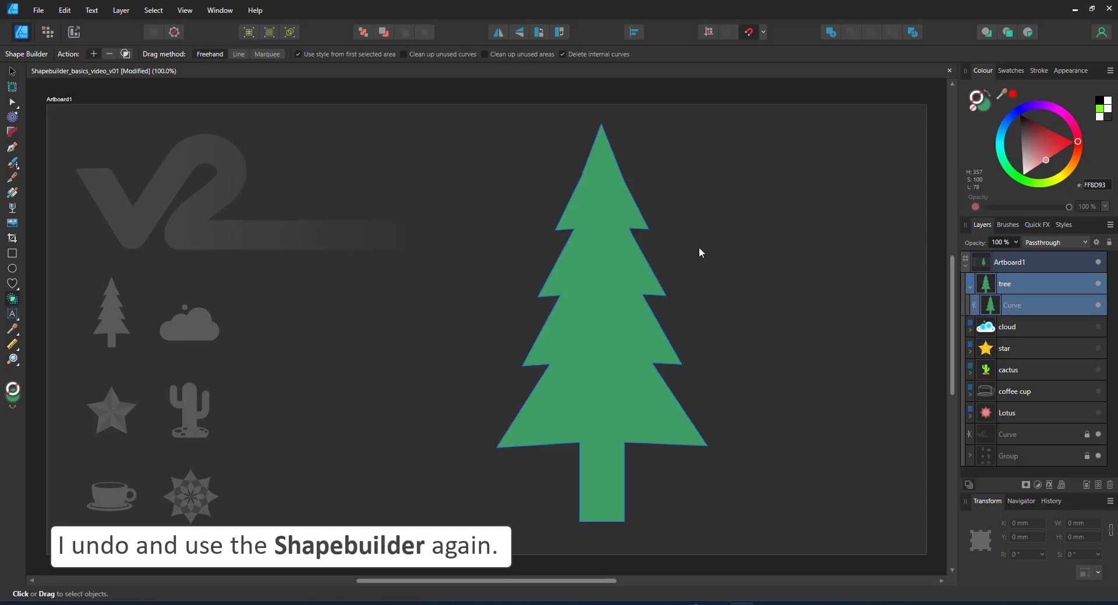
key(ctrl+z)
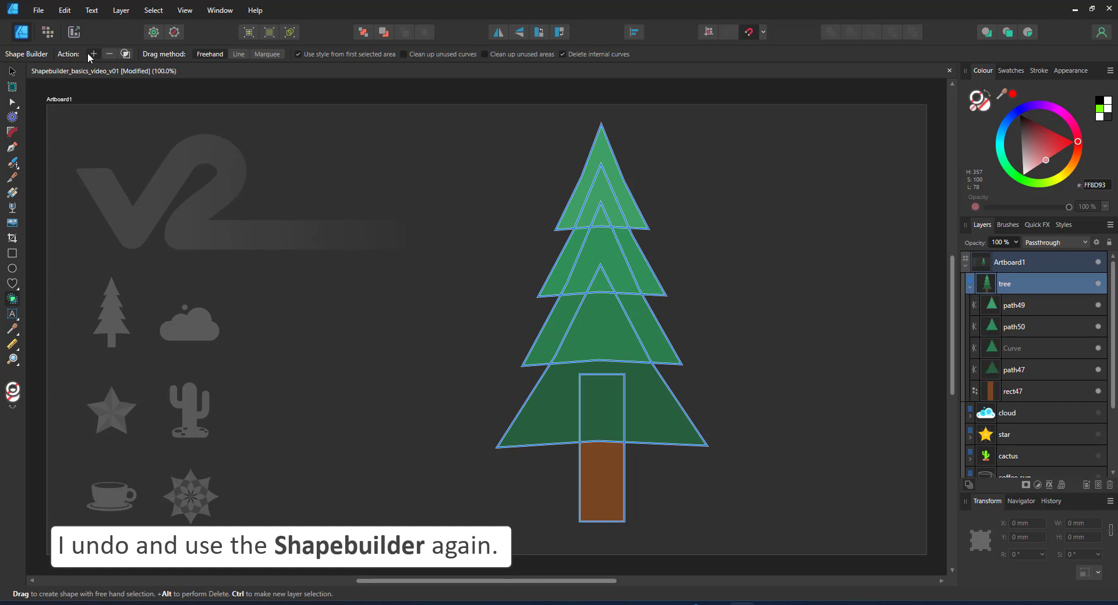
Try subtracting the inner overlapping areas from the tree's upper tiers and merging the remaining areas, and undo both operations.
click(106, 54)
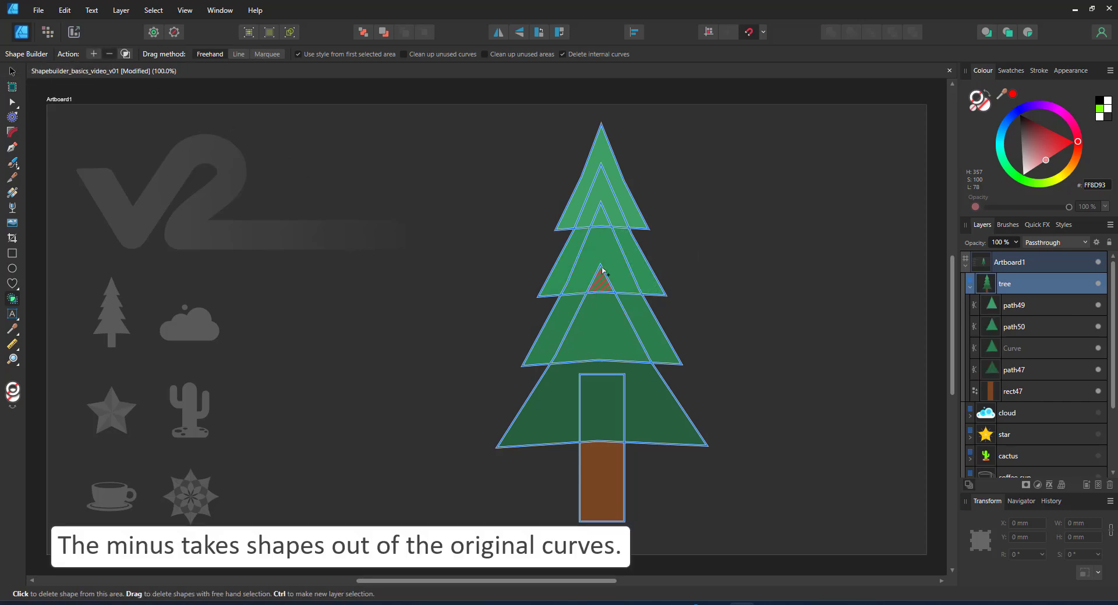
drag(607, 203, 601, 313)
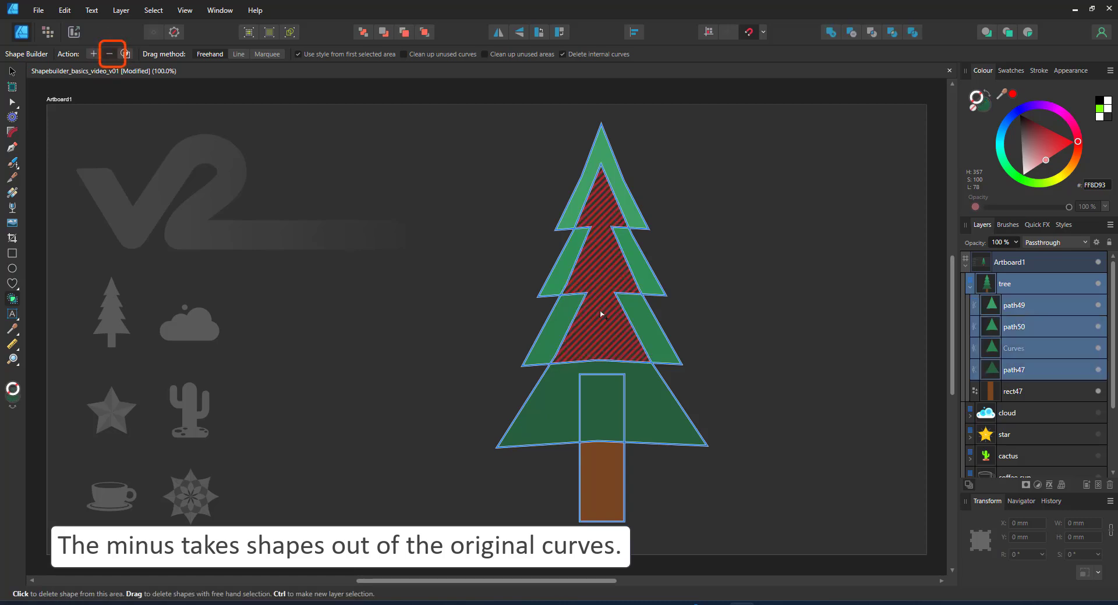
click(94, 54)
mouse_move(557, 195)
mouse_down()
mouse_move(560, 341)
mouse_move(624, 425)
mouse_move(669, 326)
mouse_move(657, 260)
mouse_move(718, 238)
mouse_up()
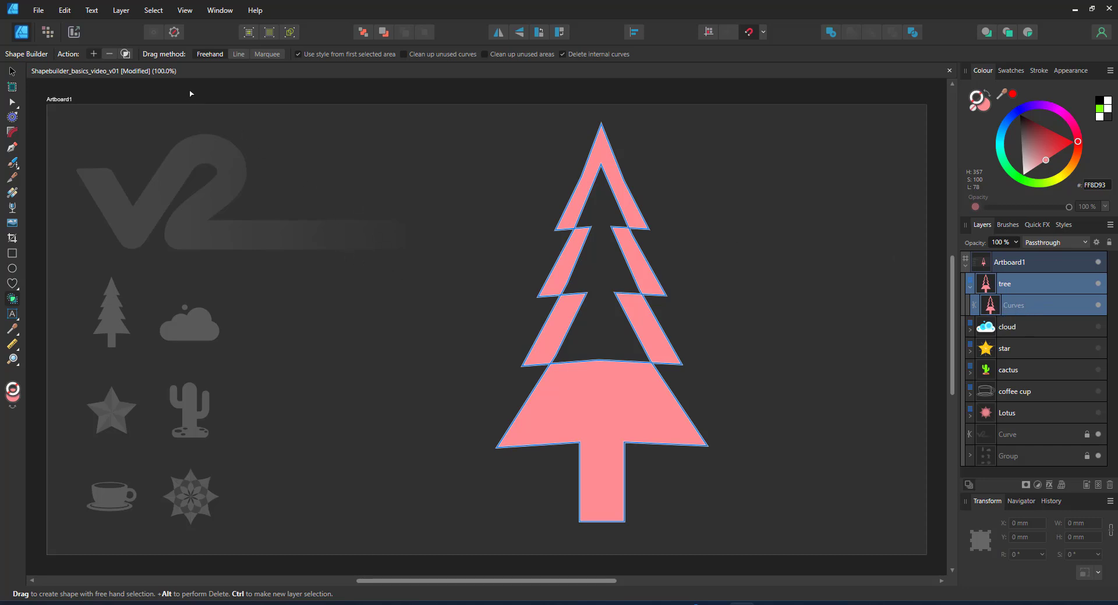
key(ctrl+z)
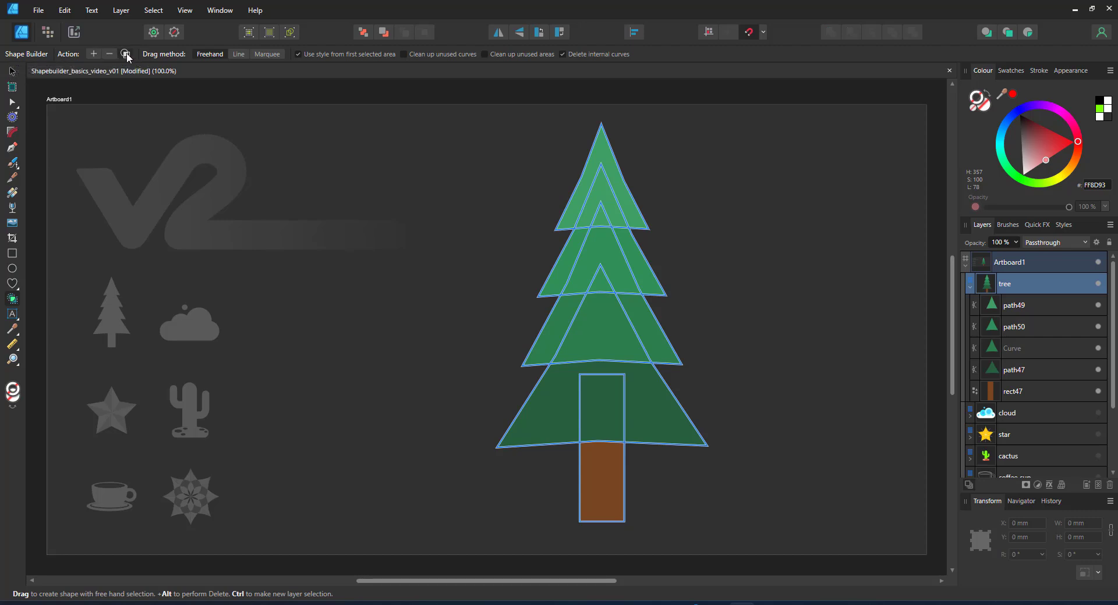
Try creating a separate silhouette from all tree areas while keeping the original curves, and undo it.
mouse_move(610, 156)
mouse_down()
mouse_move(606, 273)
mouse_move(592, 259)
mouse_move(563, 272)
mouse_move(654, 323)
mouse_move(519, 351)
mouse_move(560, 355)
mouse_move(595, 381)
mouse_move(562, 417)
mouse_move(610, 477)
mouse_up()
mouse_move(615, 214)
mouse_down()
mouse_move(588, 226)
mouse_move(571, 307)
mouse_up()
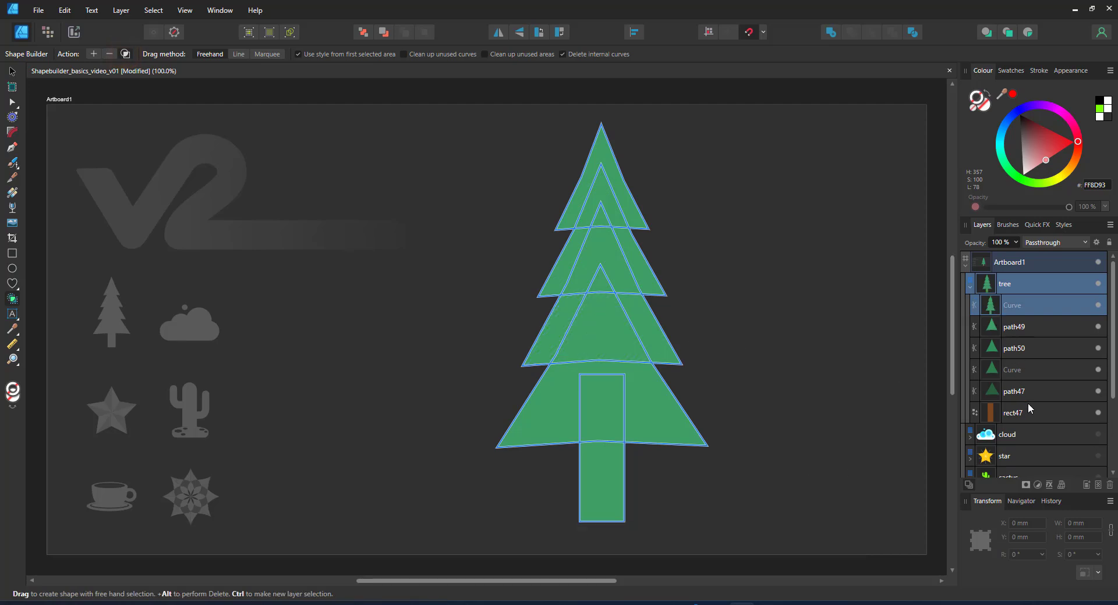
click(13, 71)
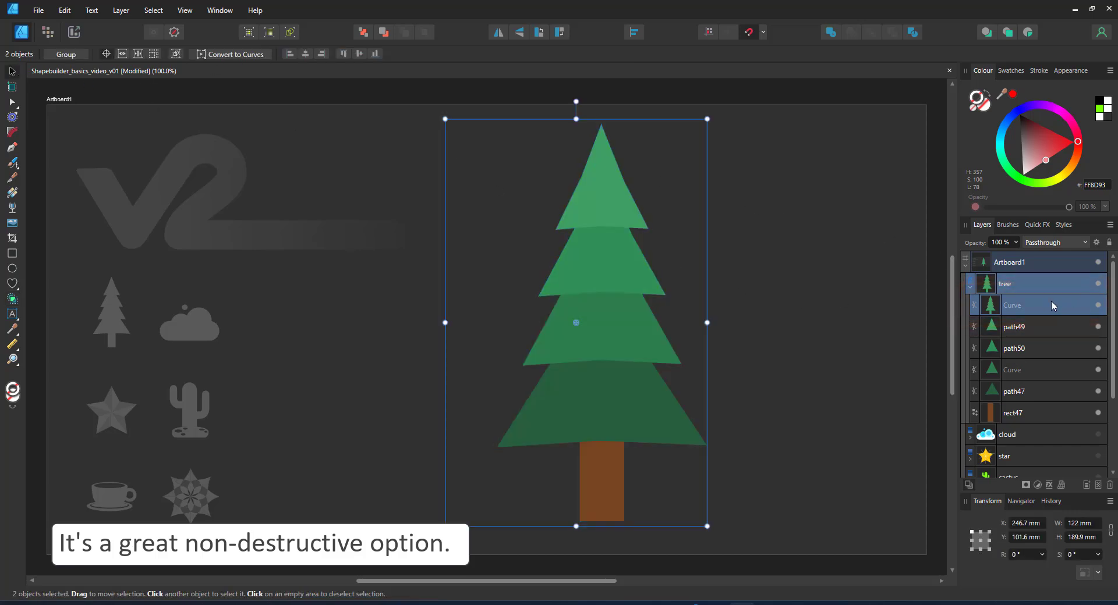
key(ctrl+z)
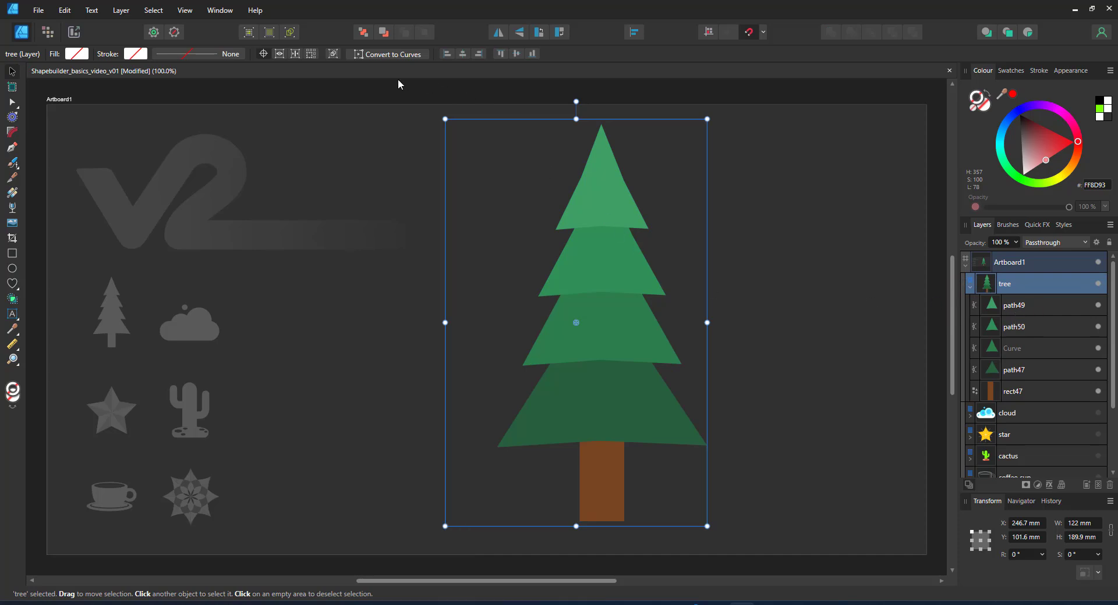
Reactivate Shape Builder, try creating a new shape from a freehand selection of all tree areas, and undo it.
click(12, 300)
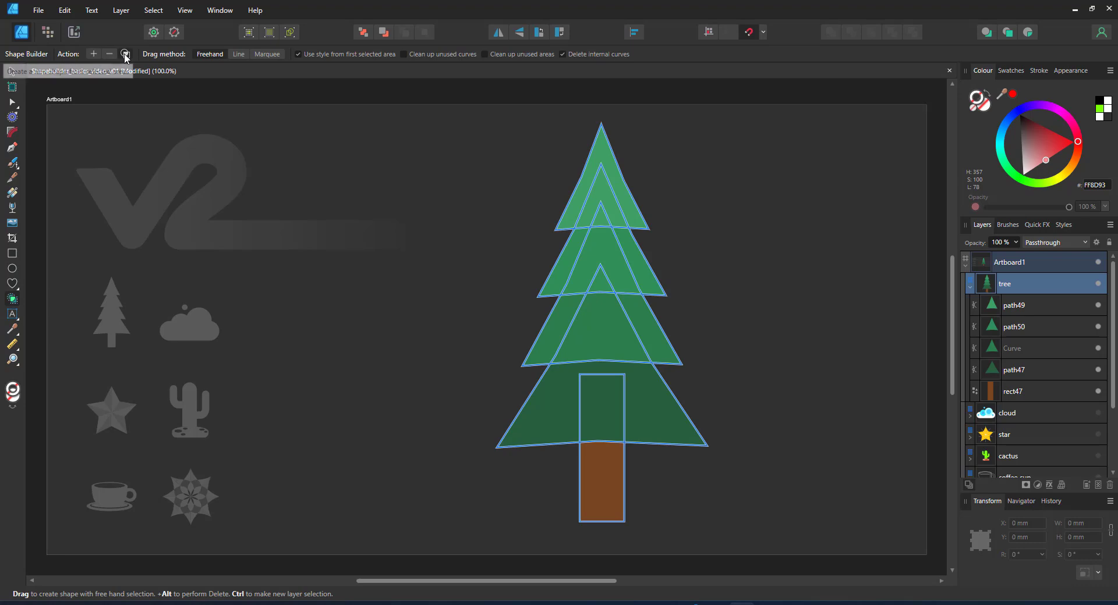
click(125, 54)
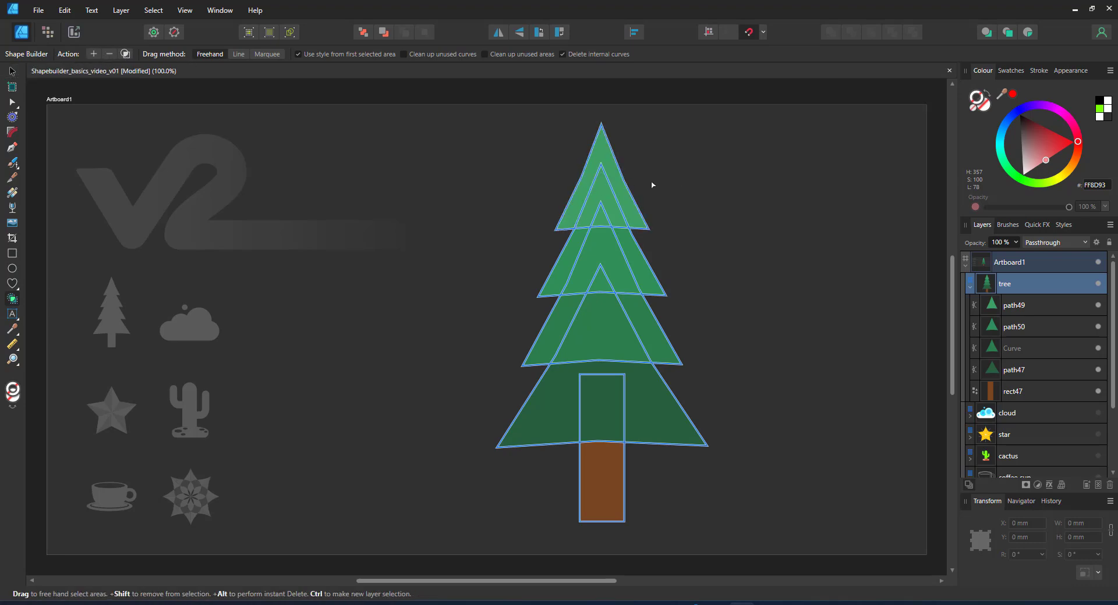
mouse_move(649, 185)
mouse_down()
mouse_move(576, 206)
mouse_move(632, 230)
mouse_move(579, 254)
mouse_move(716, 276)
mouse_move(535, 310)
mouse_move(612, 296)
mouse_move(592, 294)
mouse_move(438, 383)
mouse_move(632, 382)
mouse_move(677, 401)
mouse_move(624, 475)
mouse_move(600, 484)
mouse_up()
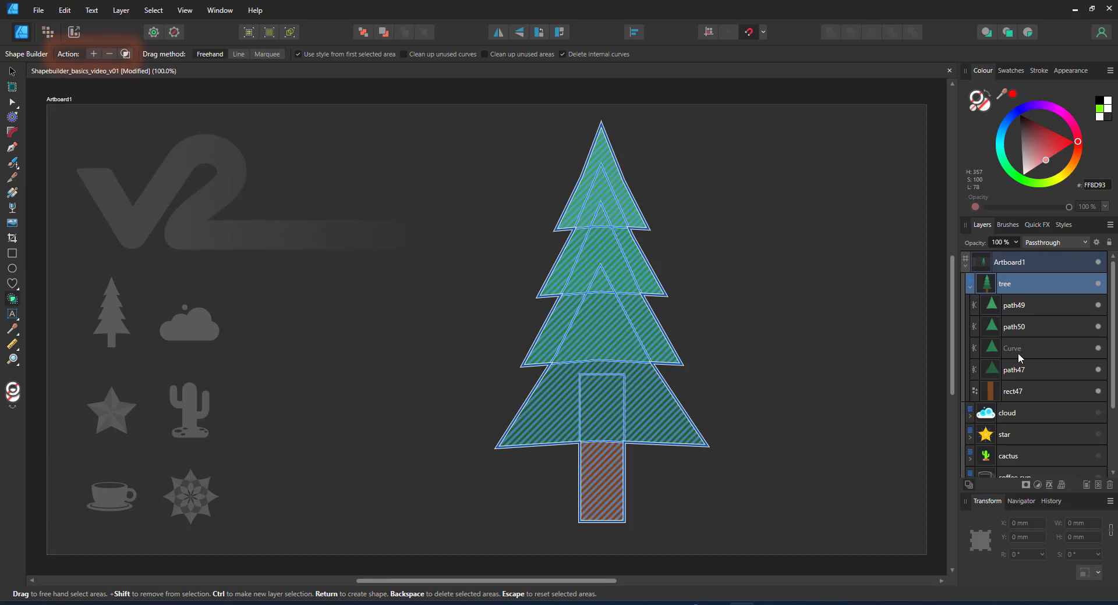
click(126, 54)
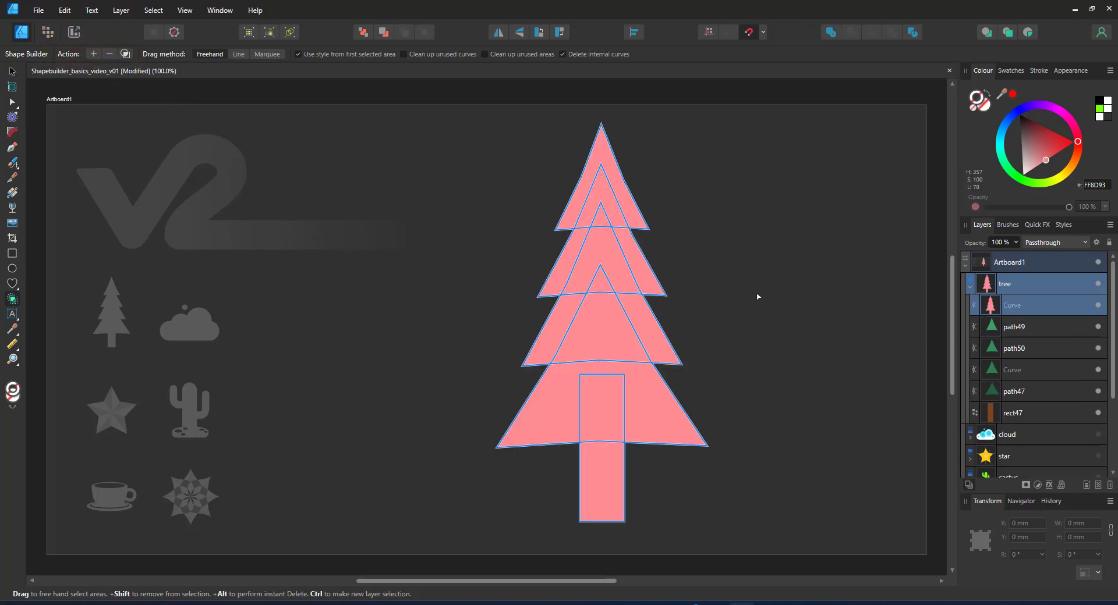
click(1039, 302)
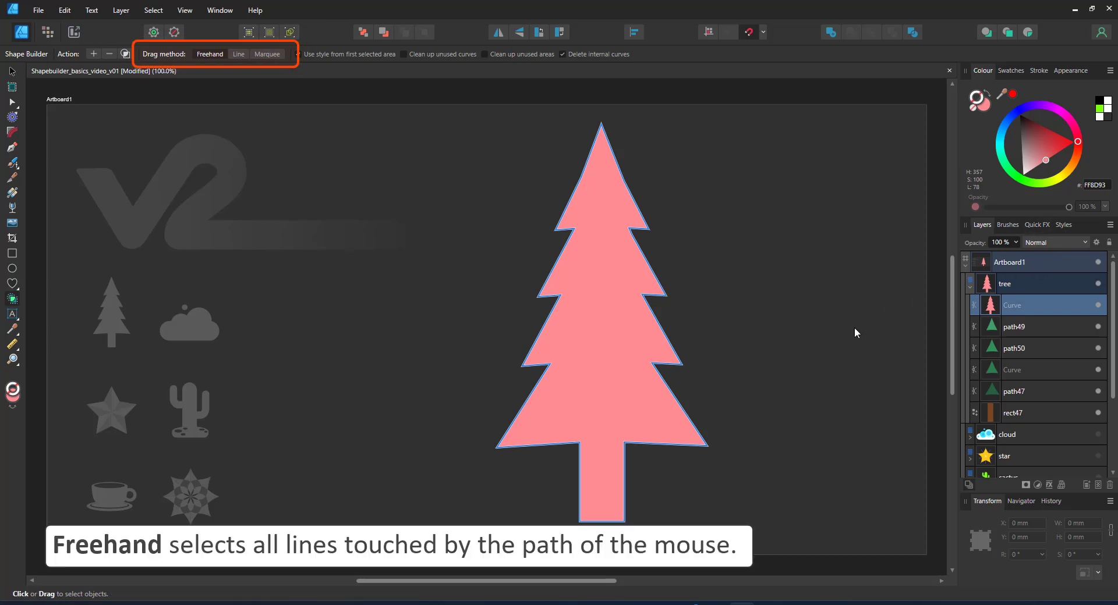
key(ctrl+z)
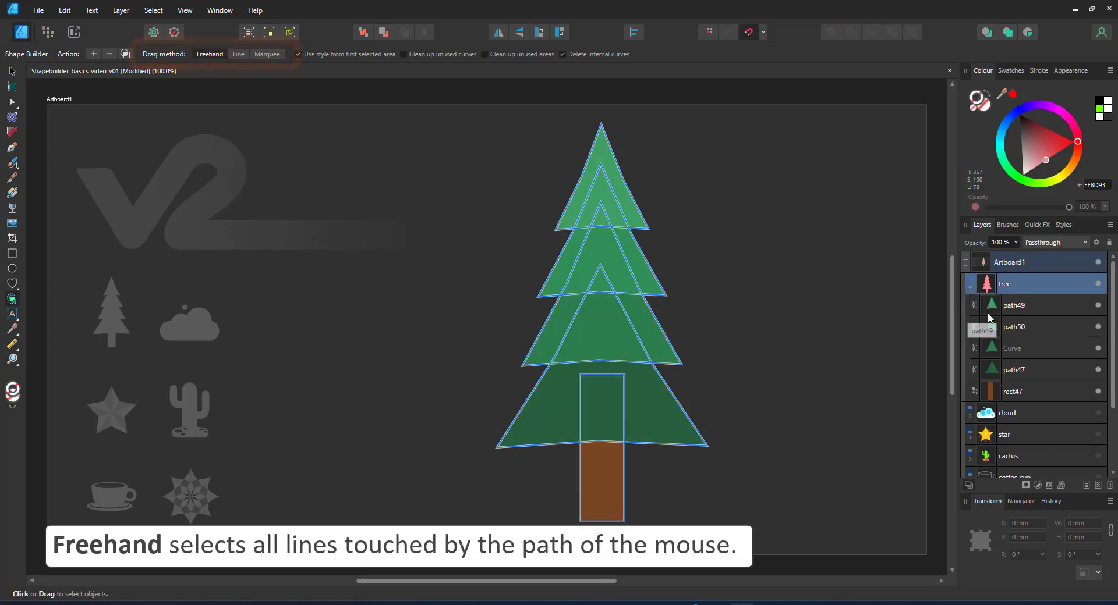
Set the Shape Builder drag method to Line and create a new shape from the tree's top tier.
click(239, 56)
drag(576, 210, 665, 205)
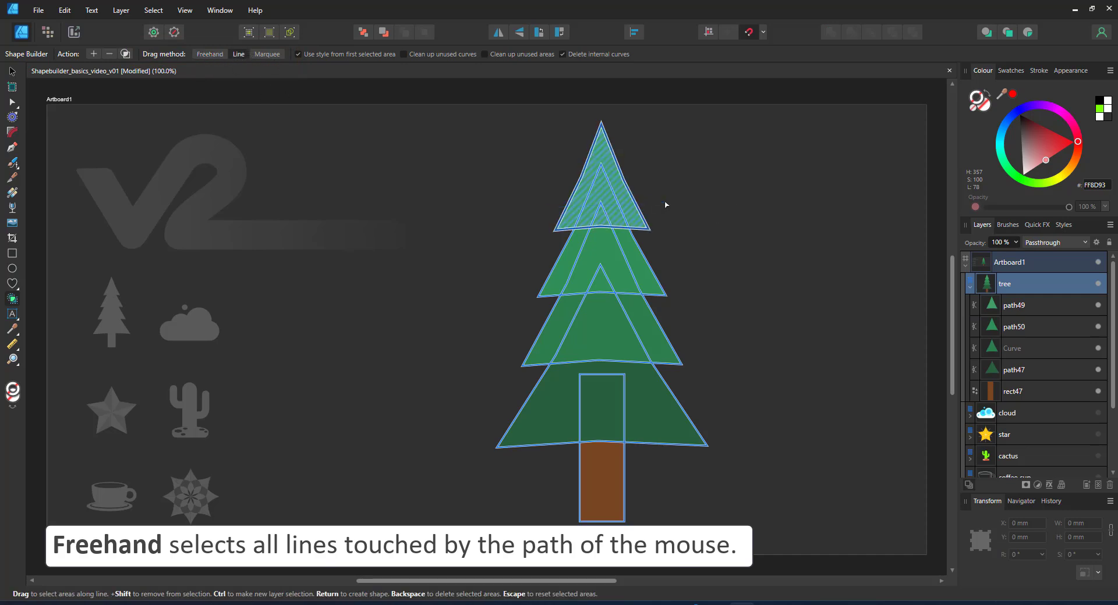
click(125, 54)
click(1008, 284)
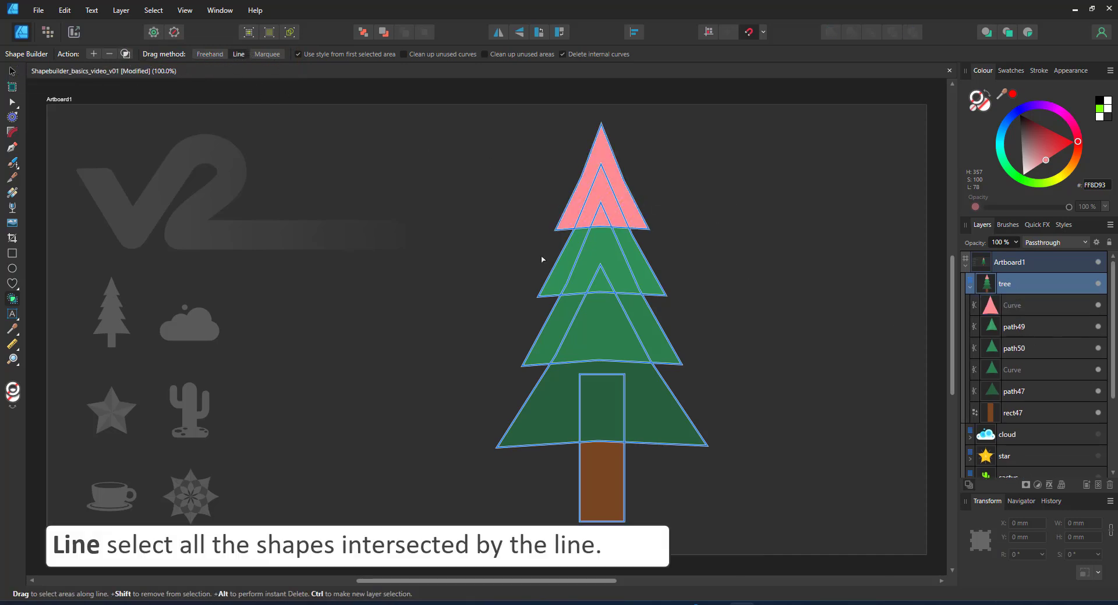
Create separate new shapes from the tree's second and third tiers using line selections.
drag(544, 257, 666, 264)
mouse_move(497, 339)
mouse_down()
mouse_move(602, 351)
mouse_move(494, 332)
mouse_up()
drag(481, 392, 442, 376)
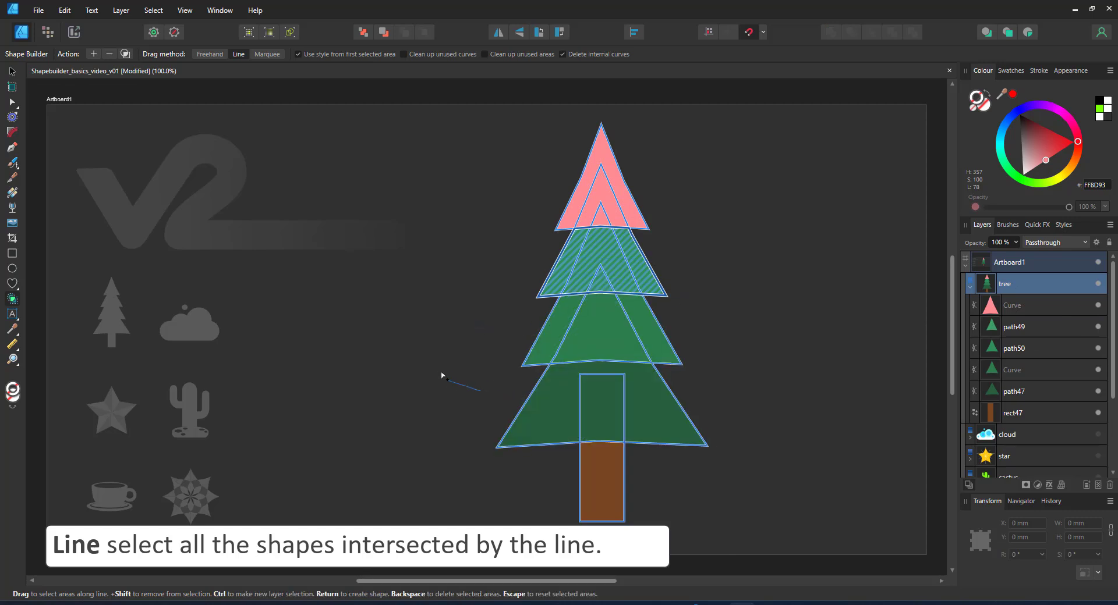
click(126, 53)
drag(513, 346, 694, 344)
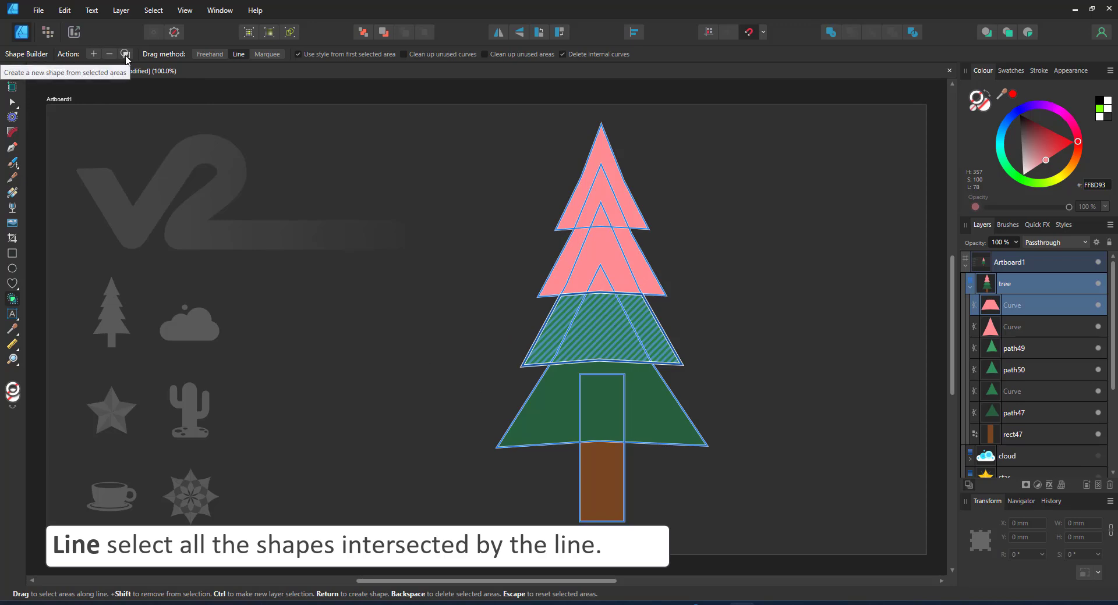
click(125, 55)
Create separate new shapes from the tree's bottom tier and its trunk using line selections.
drag(468, 420, 722, 418)
click(126, 55)
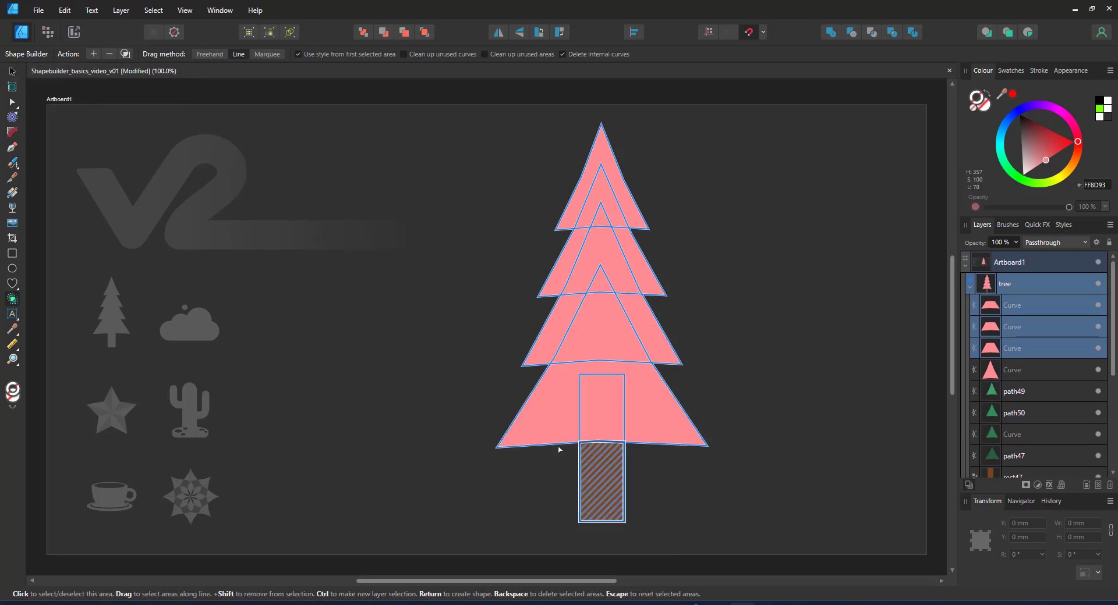
drag(671, 481, 536, 482)
click(125, 54)
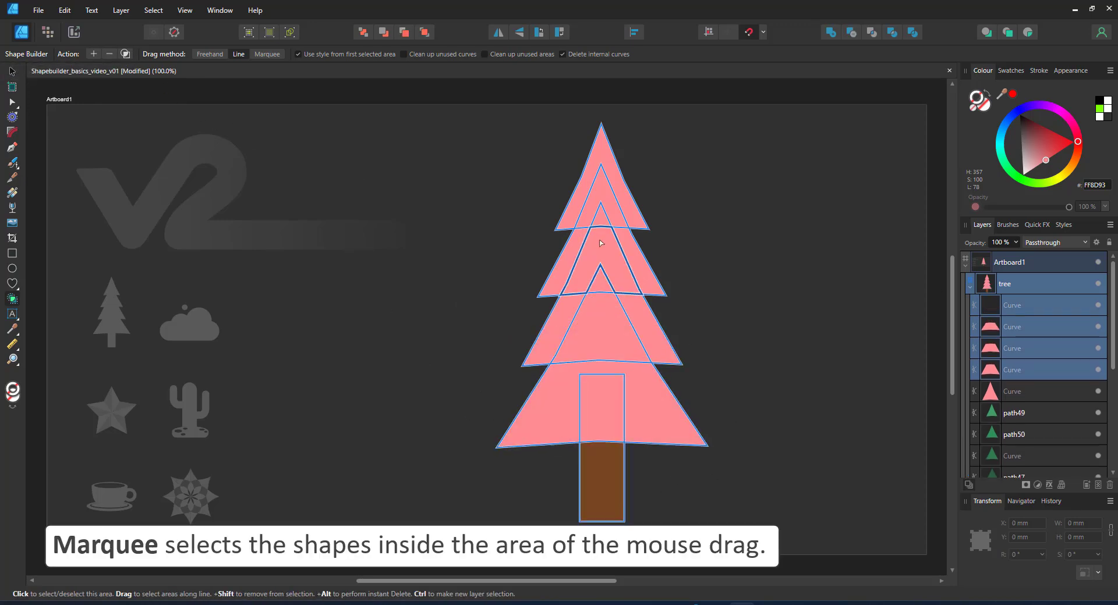
Move the five newly created curves out of the tree layer and place them to the right of the original tree.
click(1073, 384)
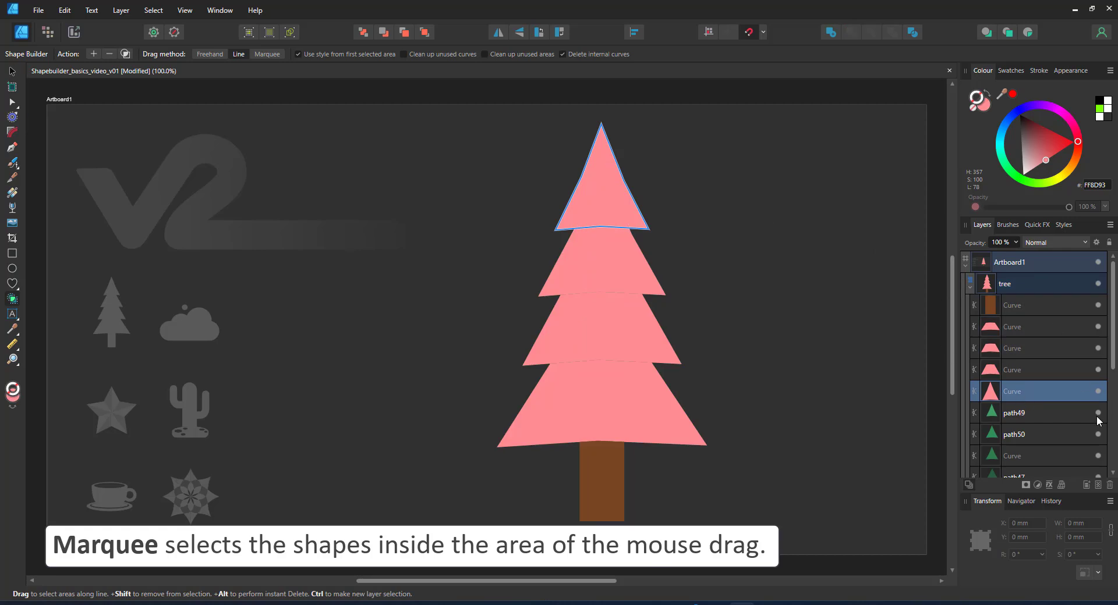
shift+click(1014, 304)
drag(1015, 304, 1018, 273)
key(v)
drag(619, 262, 774, 169)
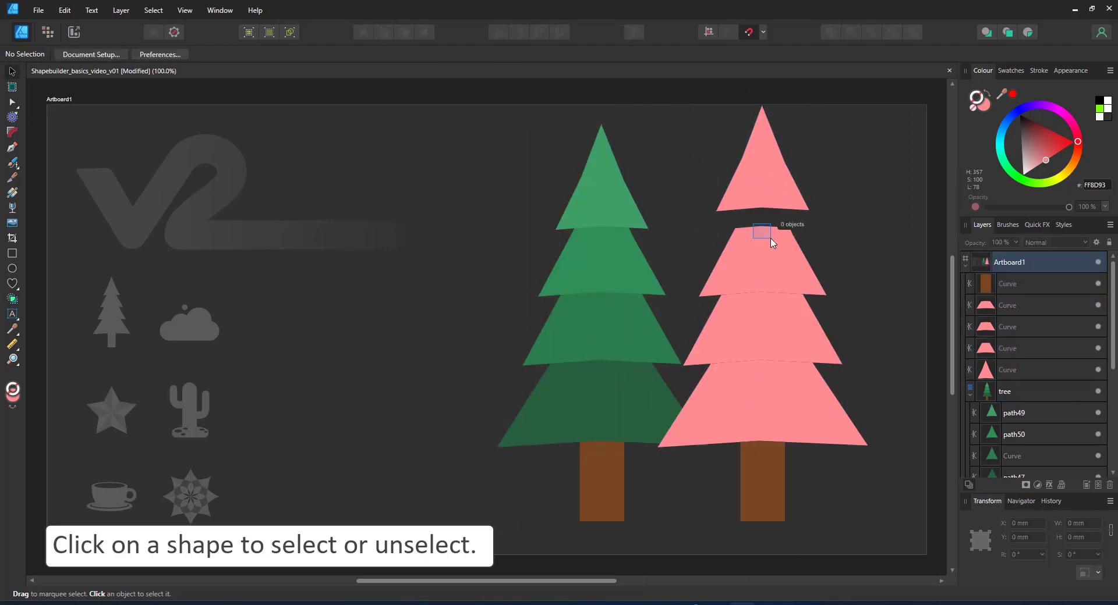
Pull the second, third and bottom pink tiers apart so they are separated from one another and the trunk.
drag(774, 242, 829, 228)
drag(786, 339, 841, 332)
drag(805, 424, 805, 413)
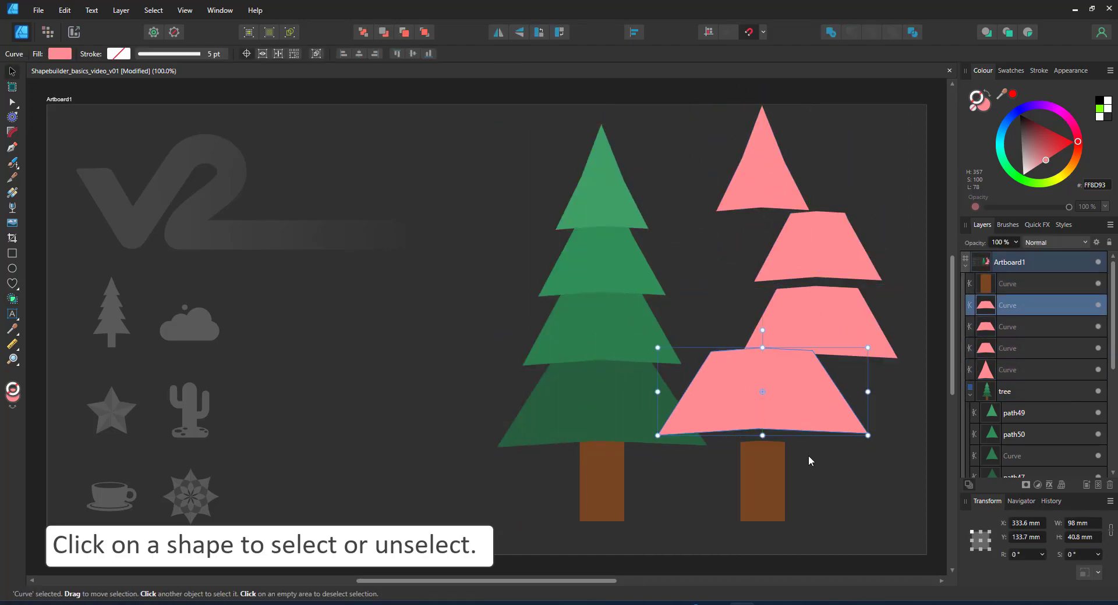
Undo the moves that separated the pink tiers, restoring the stacked tree beside the original.
click(588, 460)
click(635, 407)
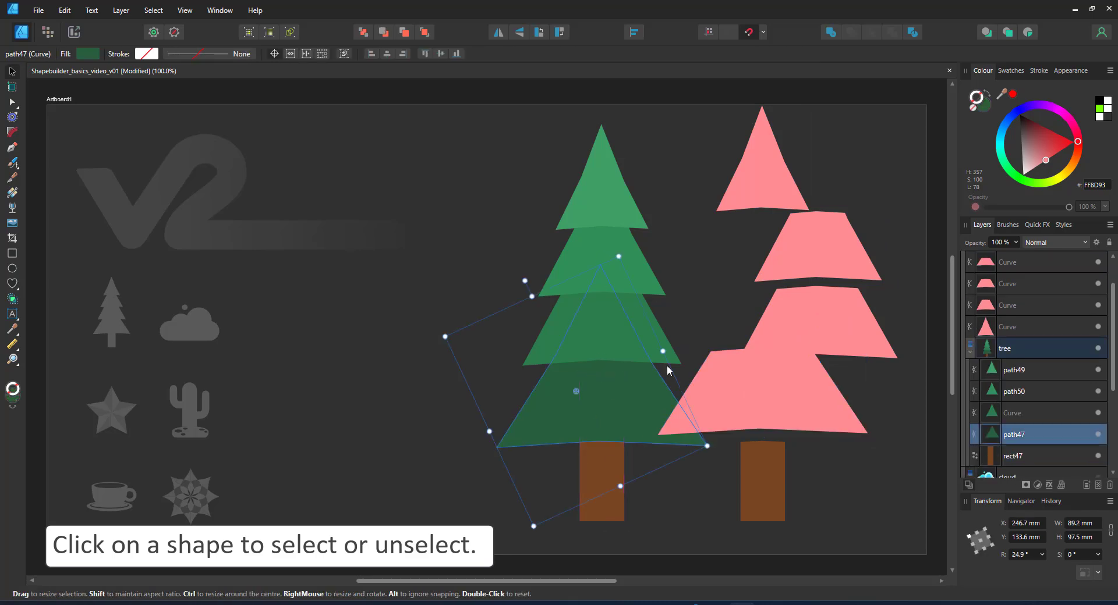
click(863, 430)
key(ctrl+z)
key(ctrl+z)
key(ctrl+z)
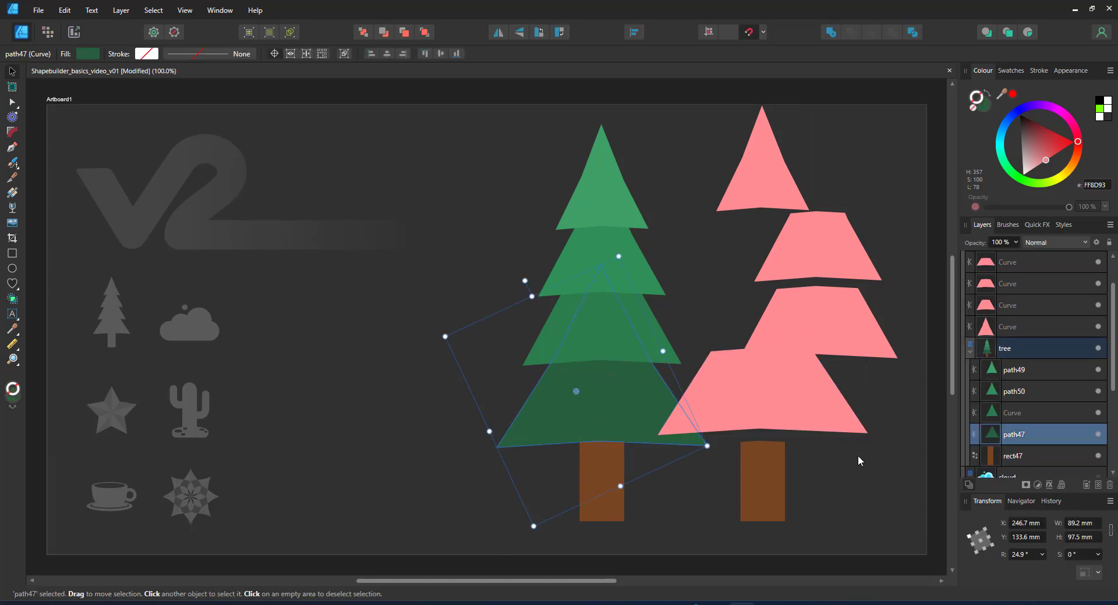
key(ctrl+z)
key(ctrl+z)
key(ctrl+z)
key(ctrl+z)
key(ctrl+z)
key(ctrl+z)
Fill the new tree's top and second tiers with the greens sampled from the matching tiers of the original tree.
drag(739, 184, 746, 200)
key(i)
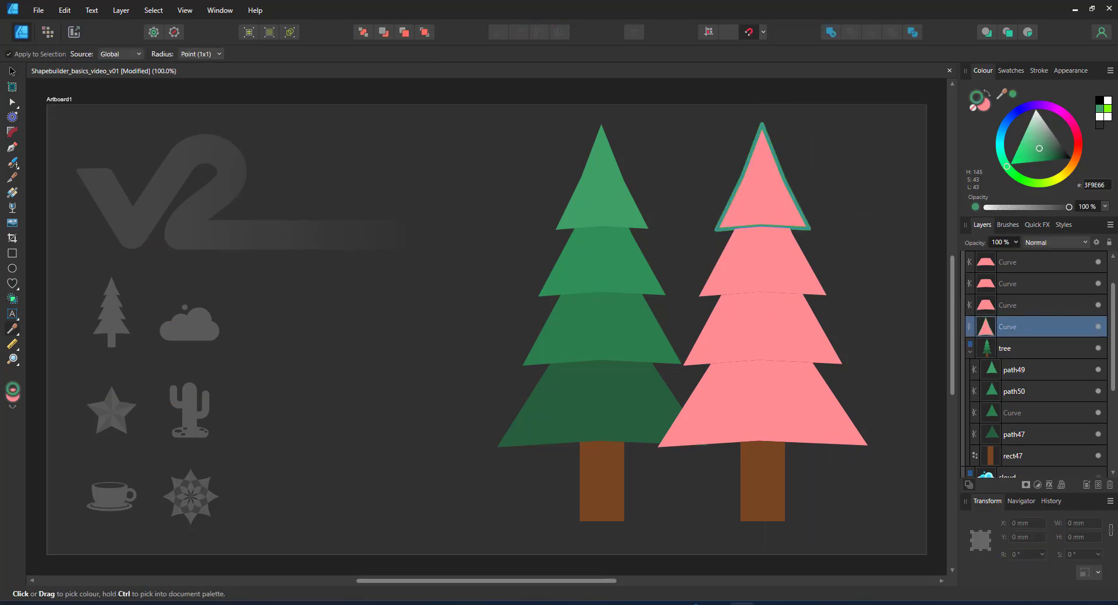
click(983, 106)
click(591, 201)
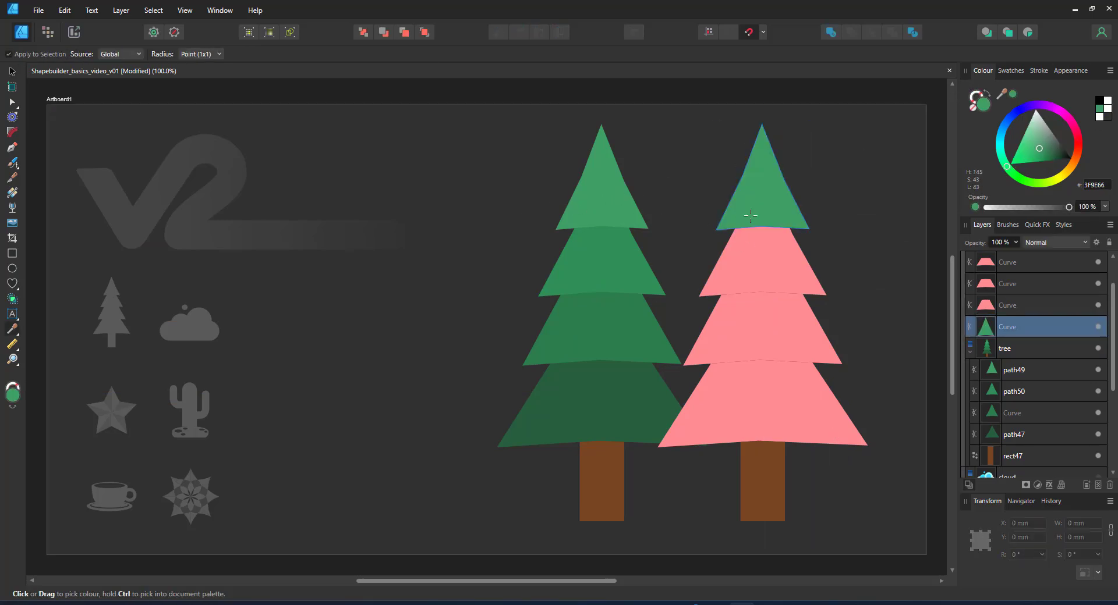
key(v)
click(720, 261)
key(i)
click(599, 262)
Fill the new tree's third and bottom tiers with the greens sampled from the matching tiers of the original tree.
key(v)
click(744, 324)
key(i)
click(620, 322)
key(v)
click(731, 391)
key(i)
click(624, 396)
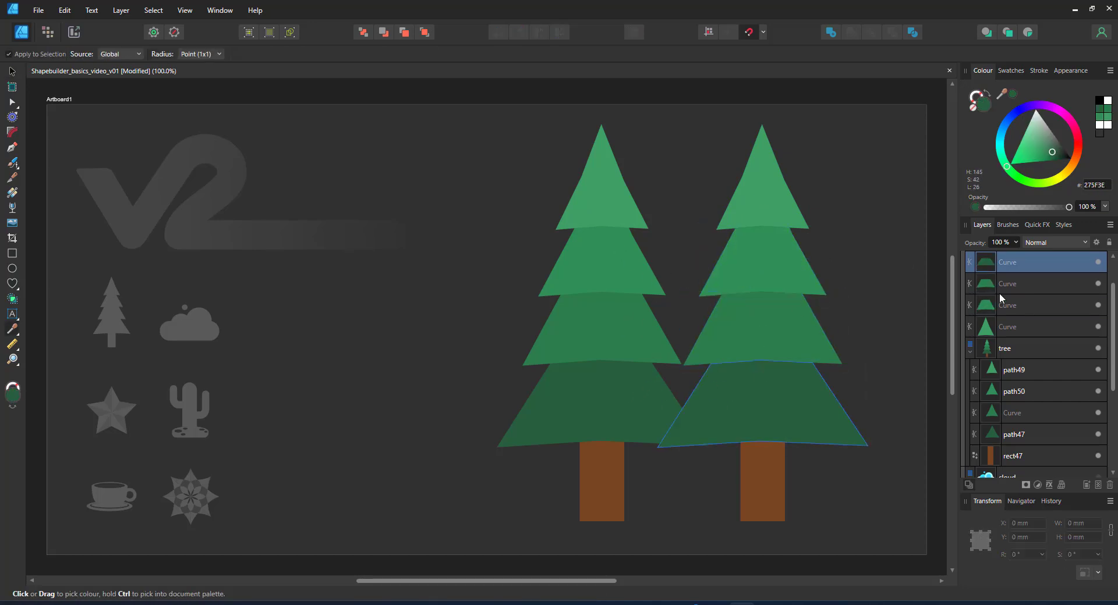
Group the new tree's five curves and move the group into the tree layer.
scroll(1025, 317, up, 2)
click(1013, 284)
shift+click(1010, 367)
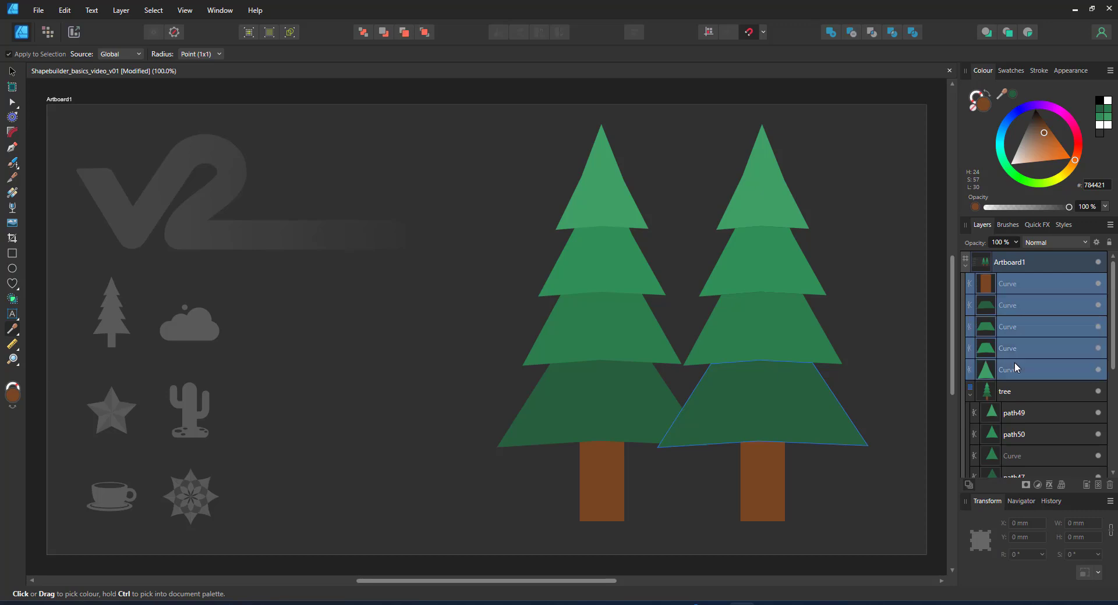
key(ctrl+g)
drag(1003, 327, 998, 327)
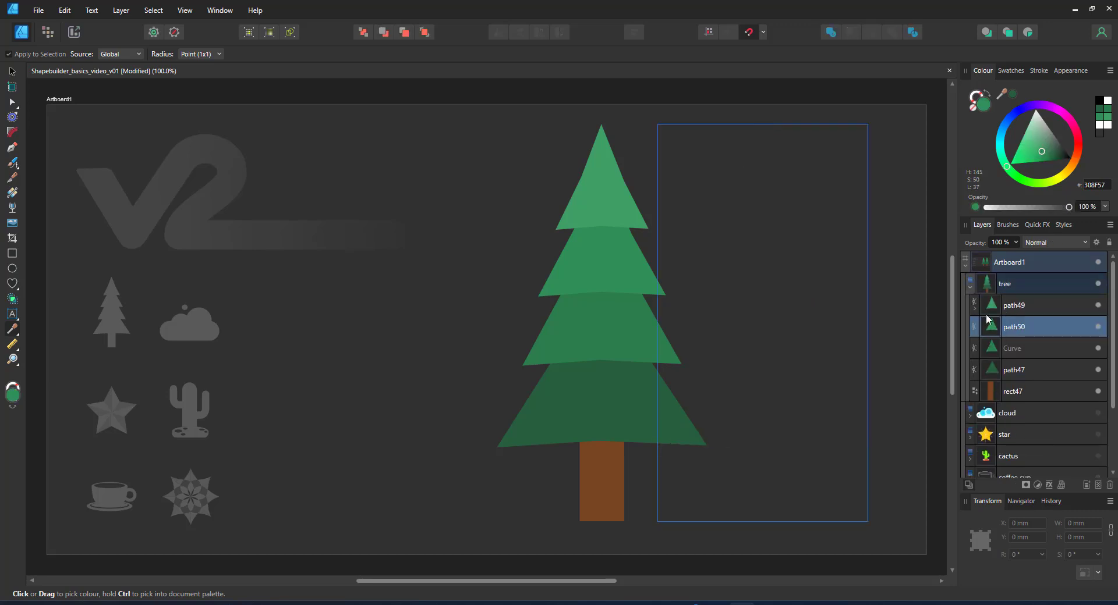
drag(1020, 327, 1019, 296)
Collapse and hide the tree layer, and show the cloud layer instead.
click(972, 285)
click(1097, 283)
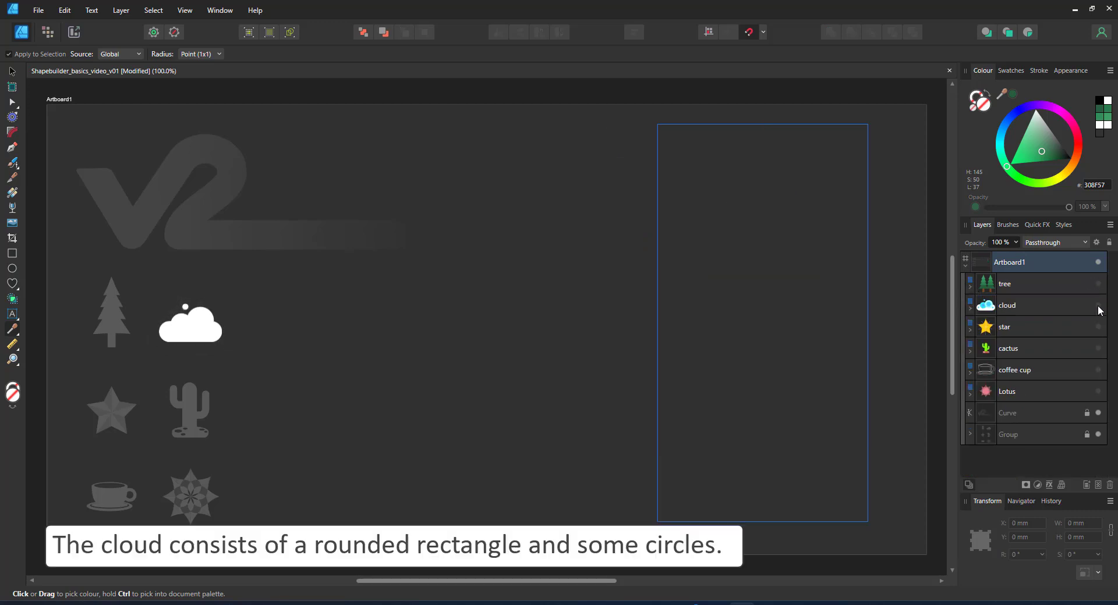
click(1097, 305)
key(v)
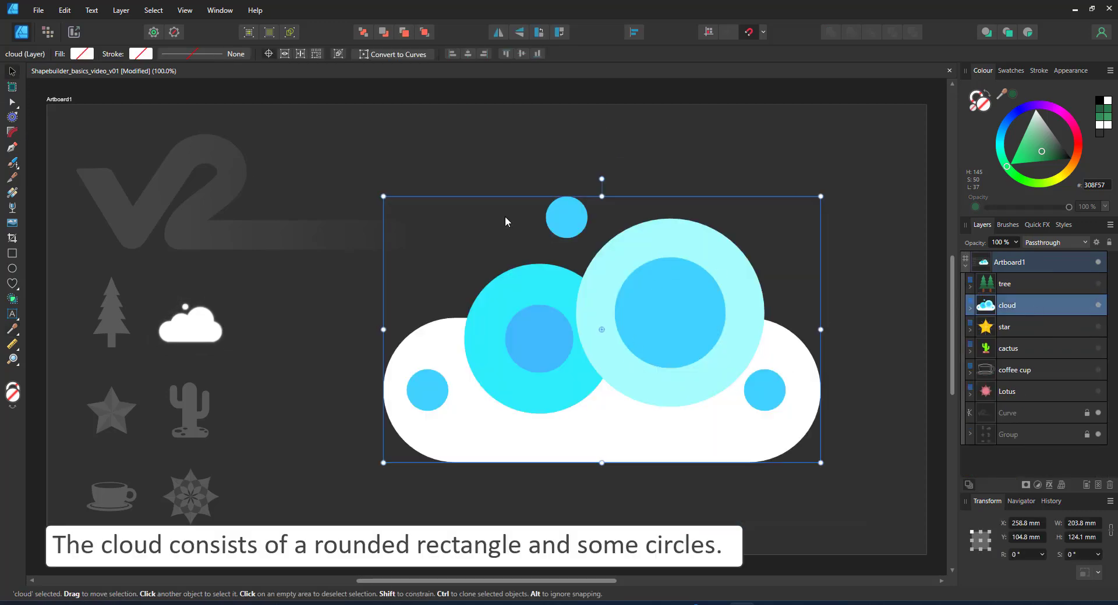
Expand the cloud layer and its g19 group and examine the rounded rectangle and circles inside it.
click(970, 307)
click(976, 330)
click(1021, 349)
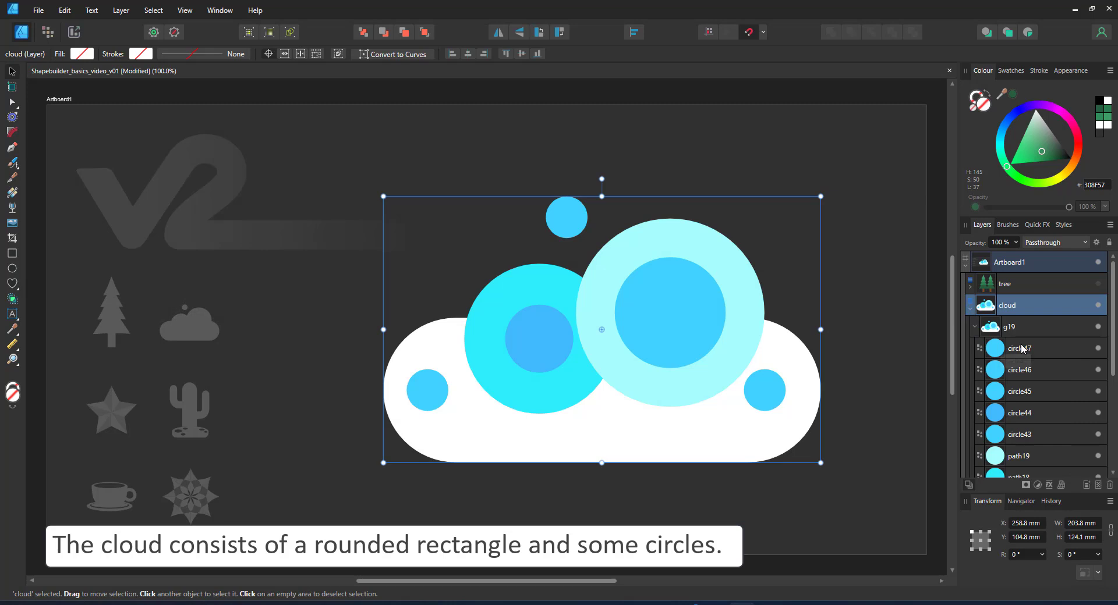
scroll(1033, 435, down, 1)
click(999, 432)
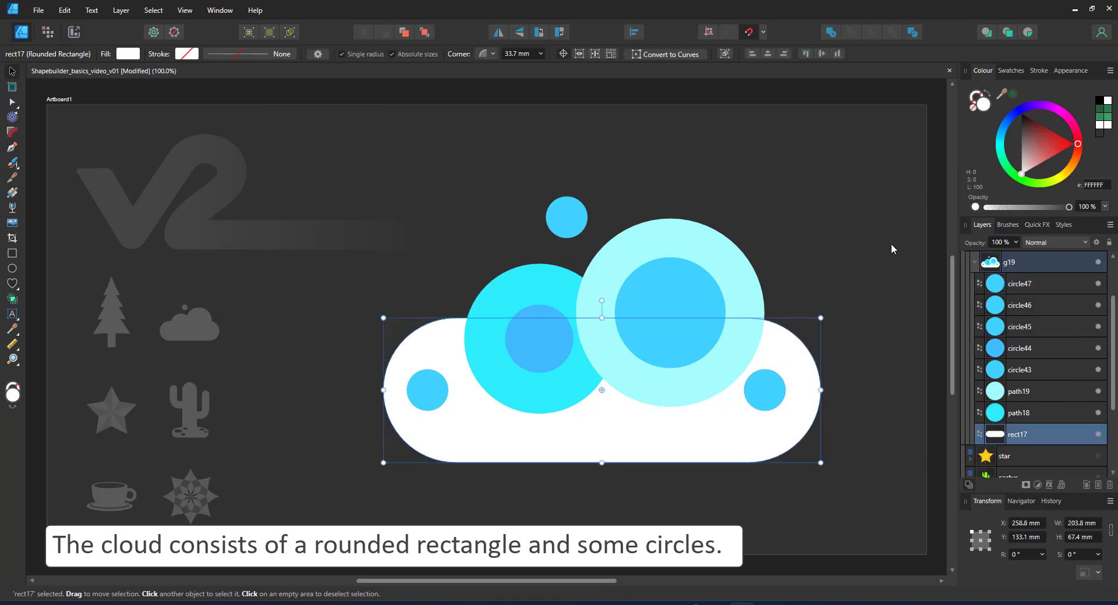
scroll(1002, 302, up, 1)
click(1011, 330)
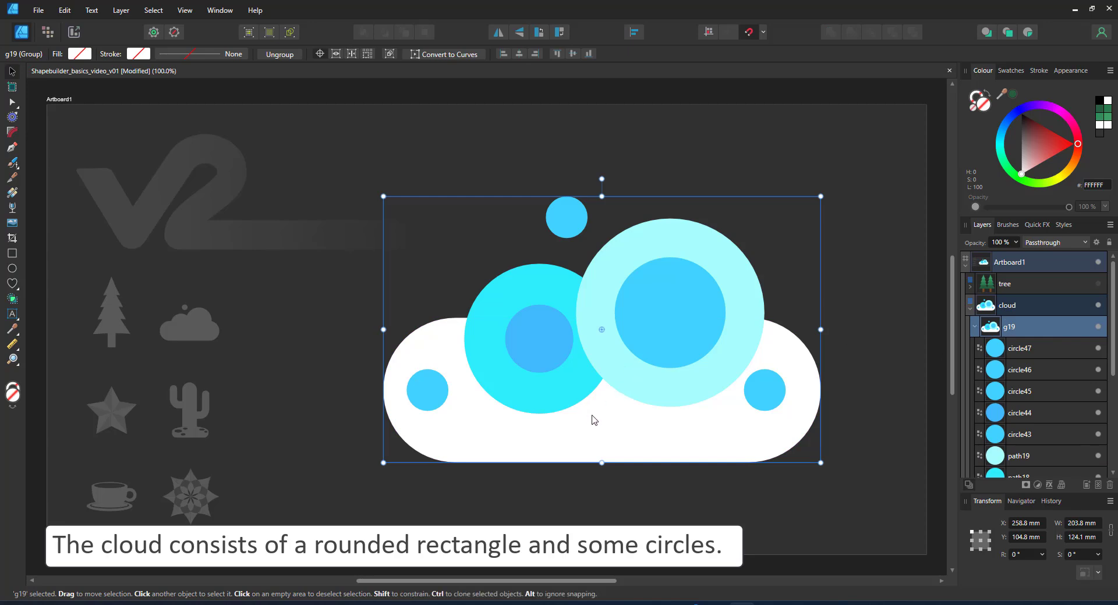
Combine the two large outer circles and the rounded rectangle into a new cloud shape using the Shape Builder's create action.
double_click(547, 391)
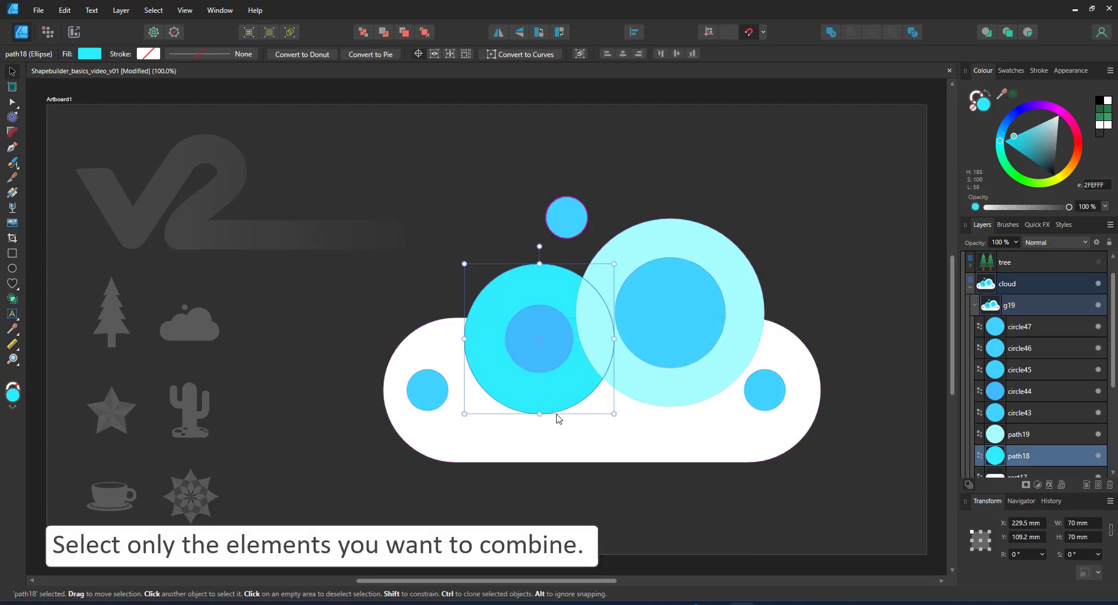
shift+click(669, 403)
shift+click(658, 444)
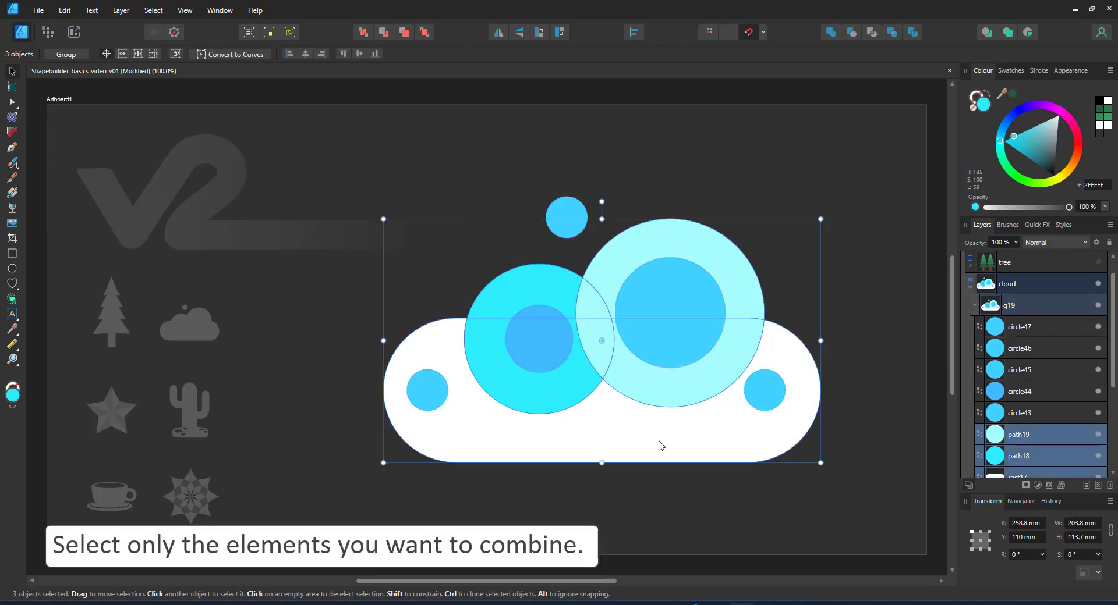
click(13, 300)
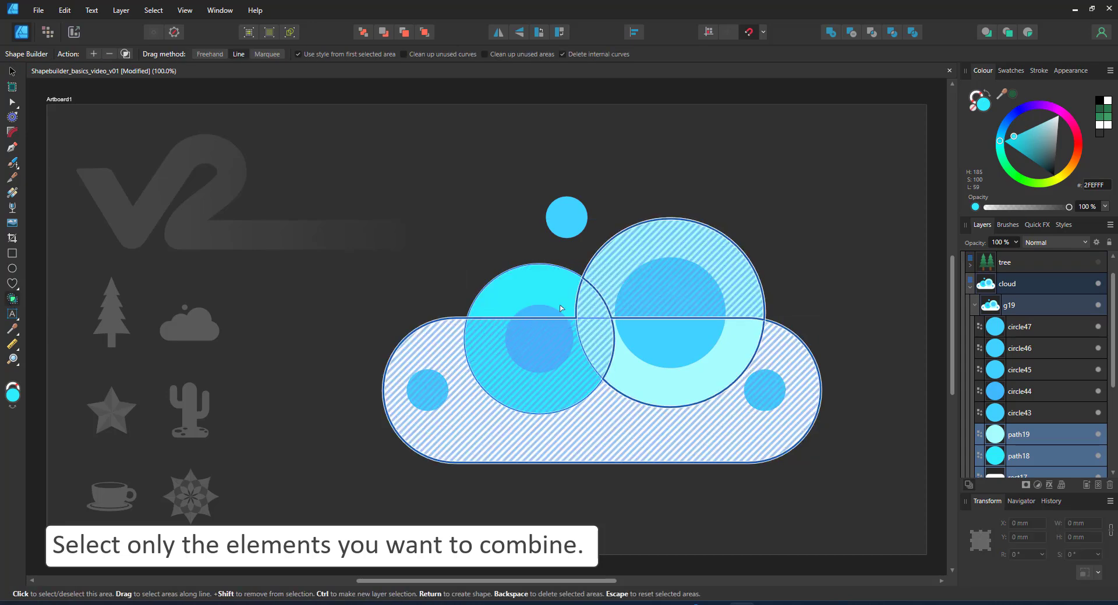
click(126, 54)
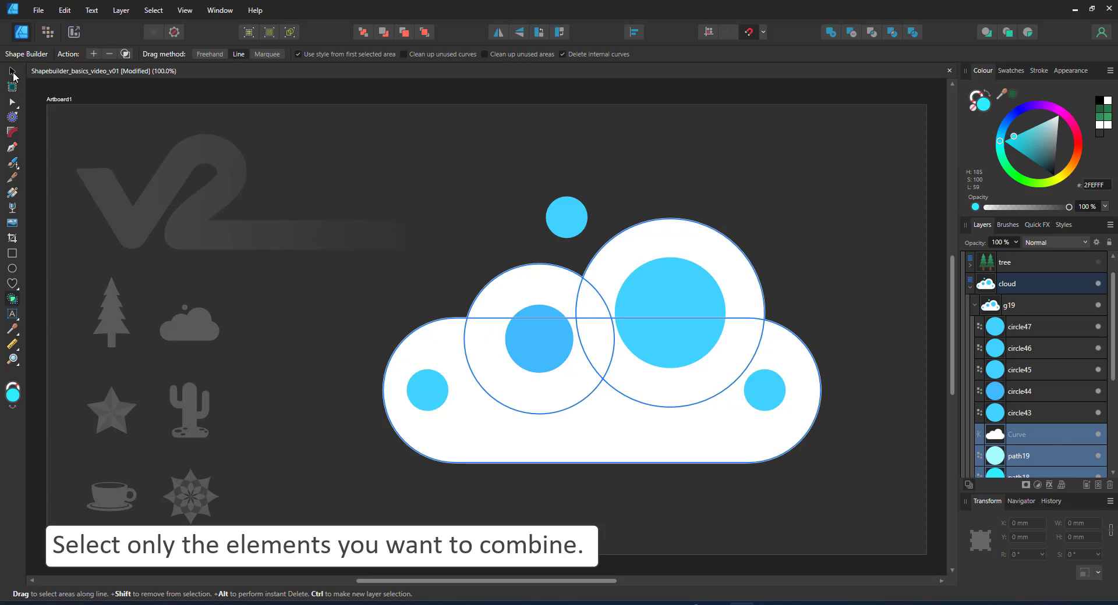
Move the new cloud curve out of the g19 group into the cloud layer and hide it, keeping g19 visible.
click(12, 71)
drag(1014, 438, 1022, 293)
click(1098, 327)
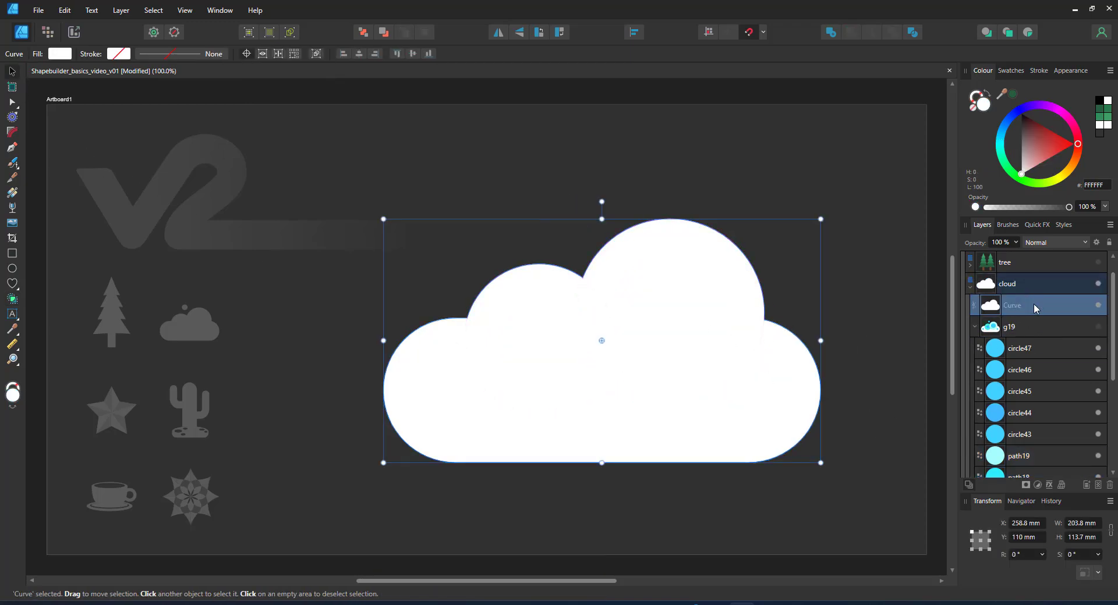
click(1098, 305)
click(1073, 327)
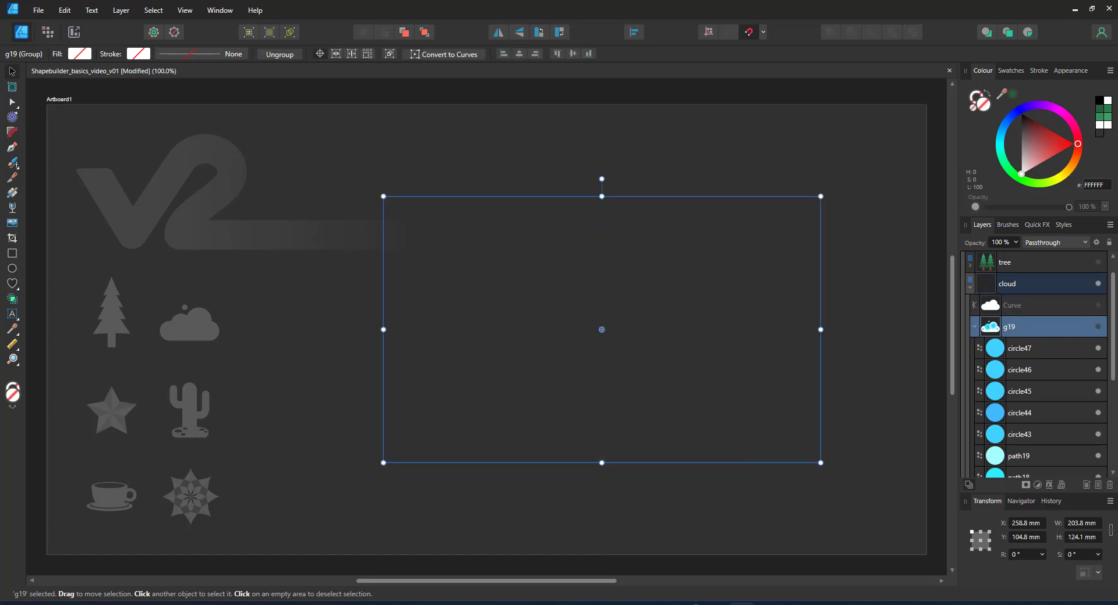
click(1098, 328)
Remove the small blue circles from the g19 artwork with the Shape Builder, cutting holes in the shapes beneath them.
click(16, 296)
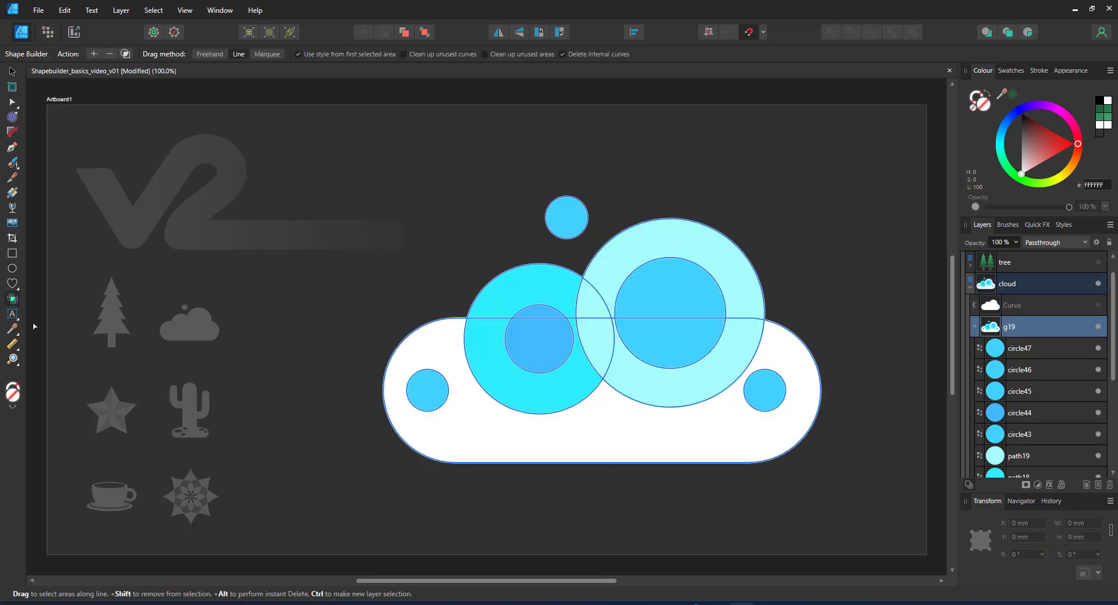
alt+click(427, 391)
alt+click(756, 385)
alt+click(567, 219)
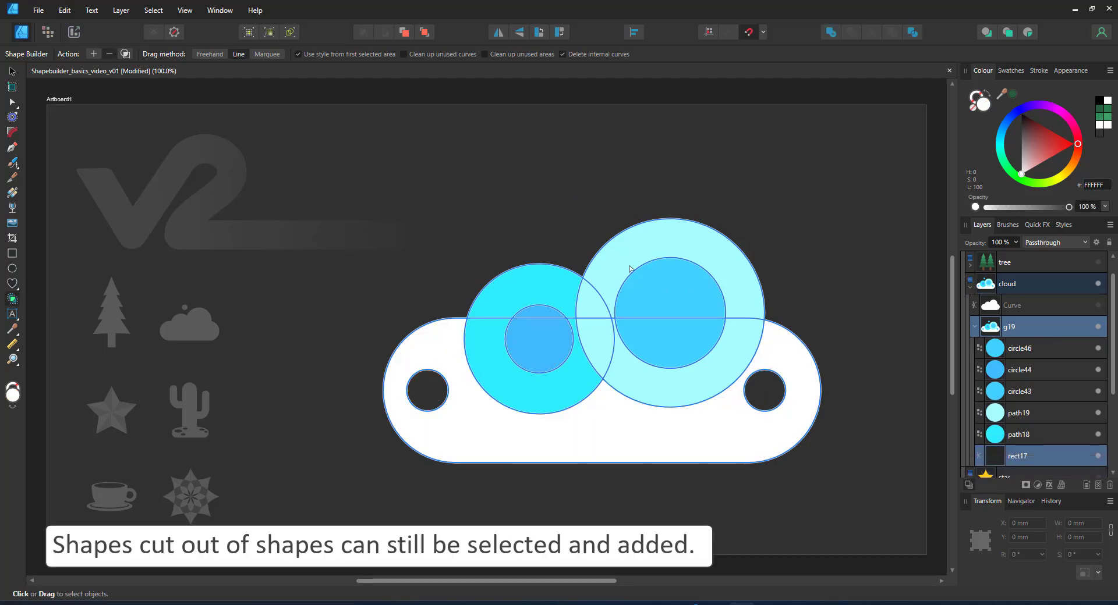
alt+click(540, 320)
drag(651, 294, 664, 332)
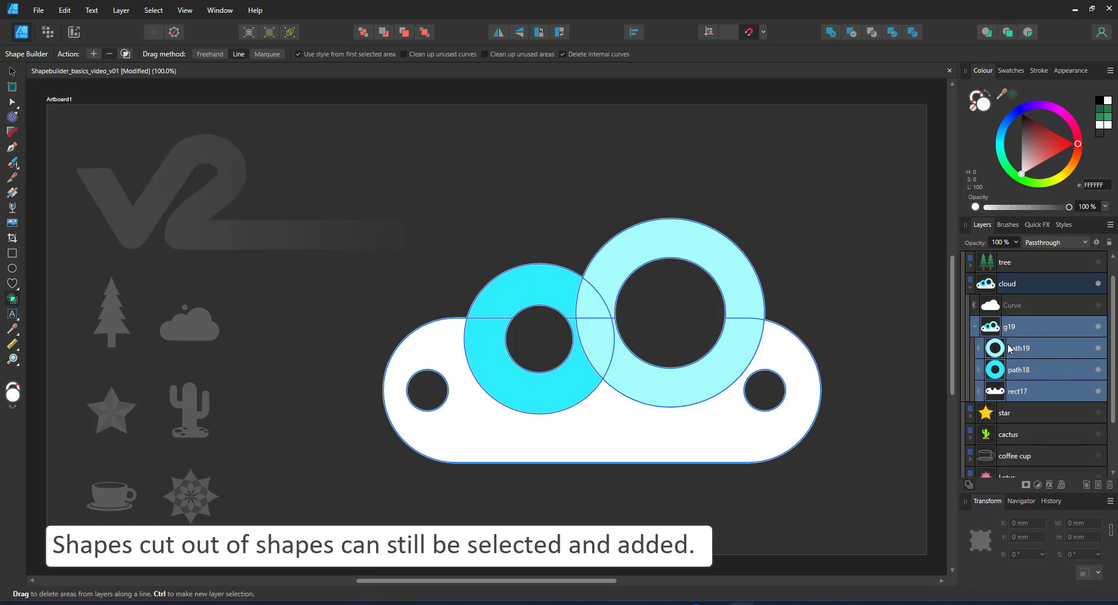
Merge all cloud areas and the cut-out holes into one shape with the Shape Builder's add action, and fill it white.
click(93, 53)
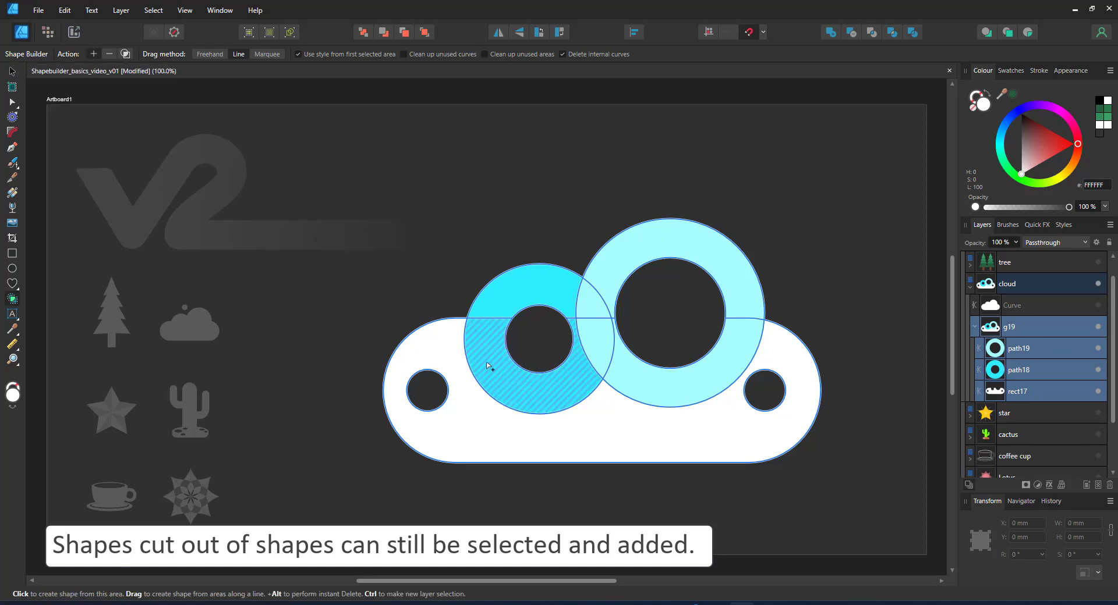
click(527, 284)
drag(428, 394, 685, 278)
drag(692, 290, 777, 389)
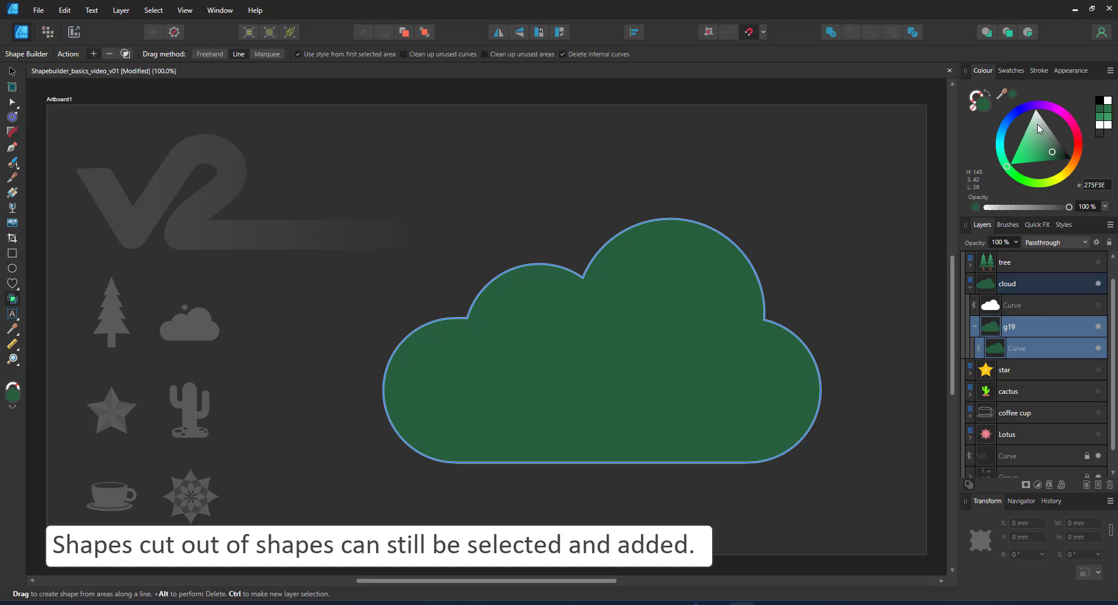
drag(1036, 125, 1035, 109)
click(8, 68)
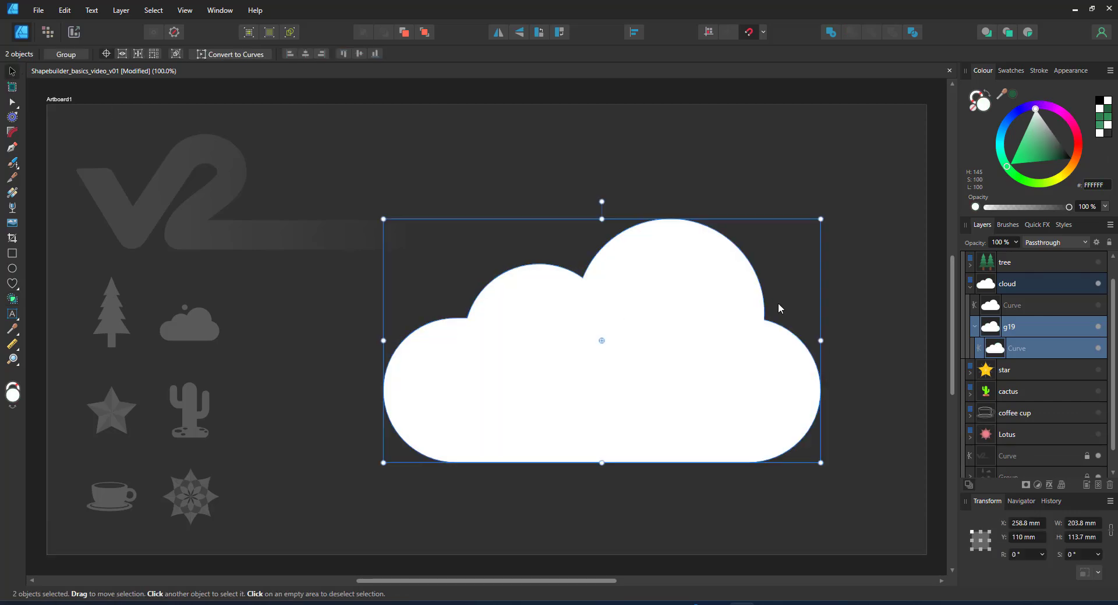
Undo the white fill, the cloud merge and the circle cut-outs in the g19 group.
key(ctrl+z)
key(ctrl+z)
key(ctrl+z)
key(ctrl+z)
key(ctrl+z)
key(ctrl+z)
key(ctrl+z)
key(ctrl+z)
key(ctrl+z)
key(ctrl+z)
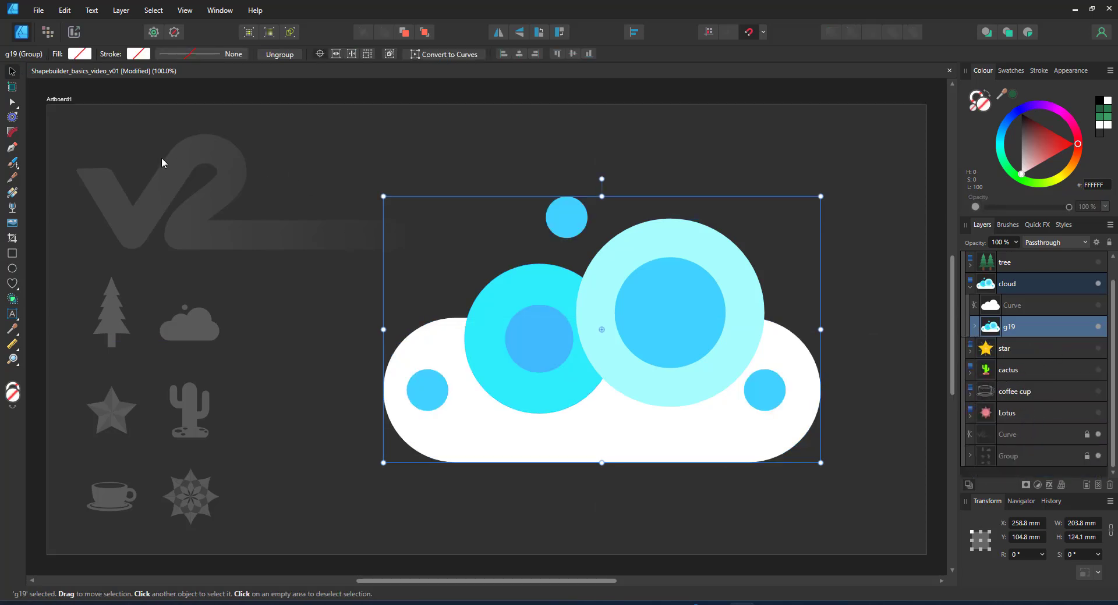
Hide and collapse the cloud layer, and show the star layer.
click(1000, 350)
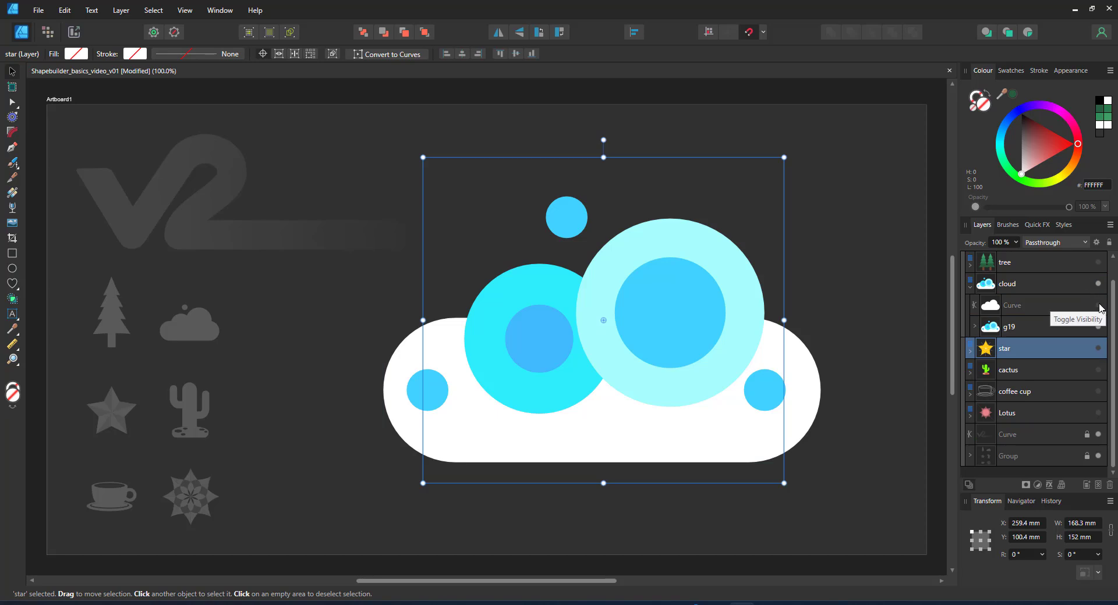
click(1097, 283)
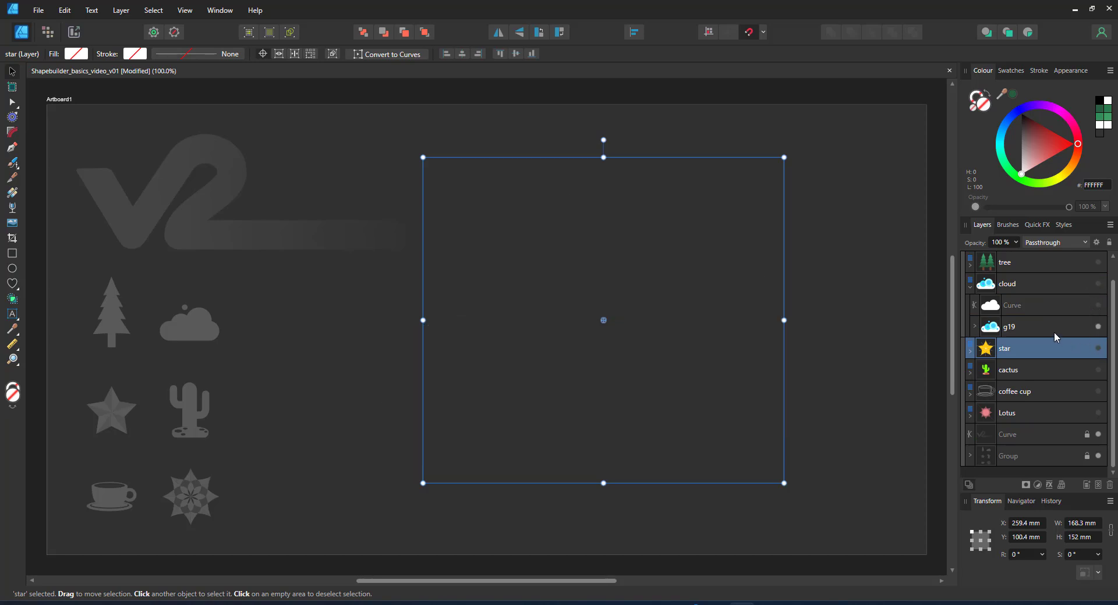
click(971, 288)
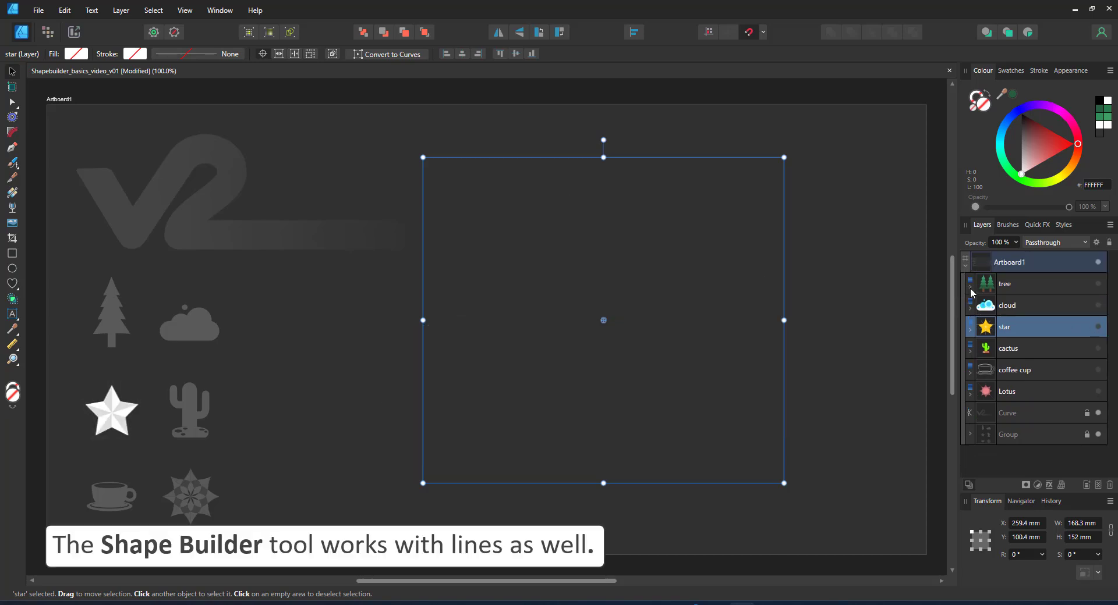
click(1097, 327)
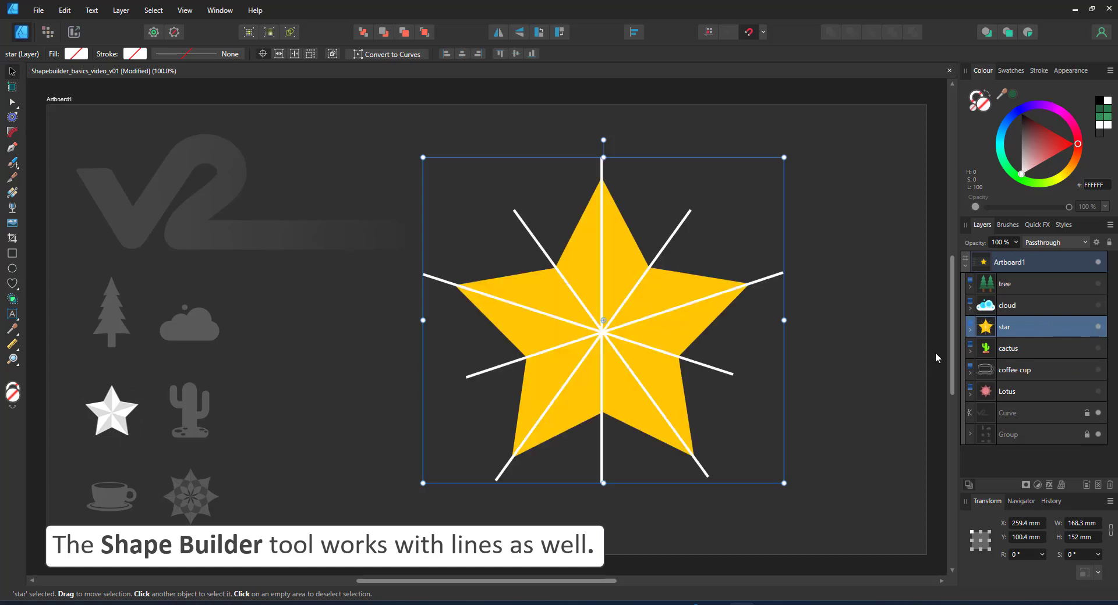
Set the opacity of the five lines, rect6 to rect10, in the star's grid group to 50%.
click(969, 330)
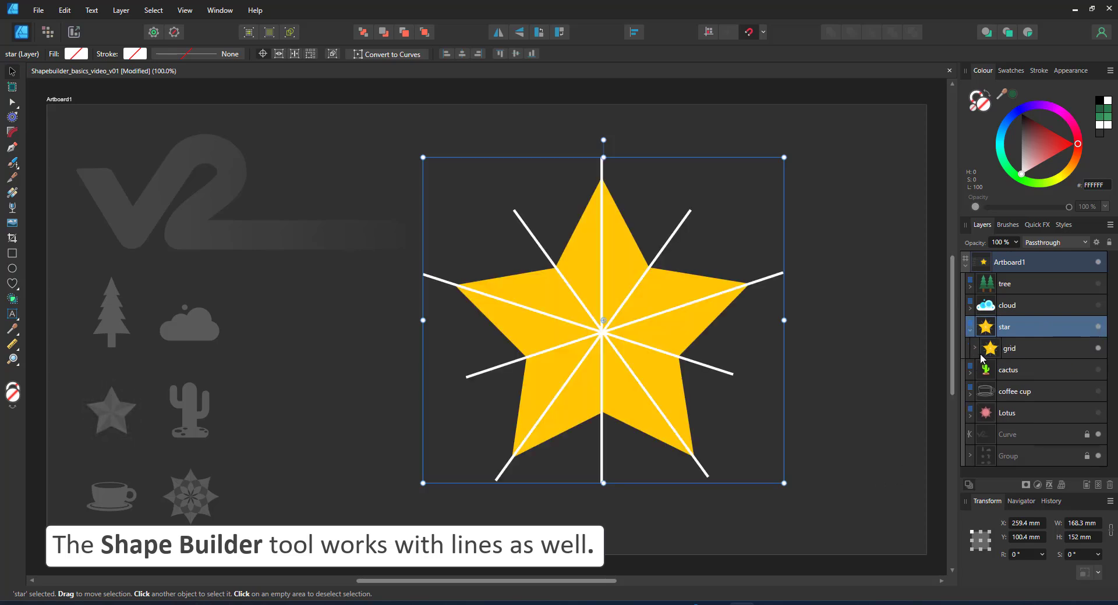
click(973, 348)
click(1012, 372)
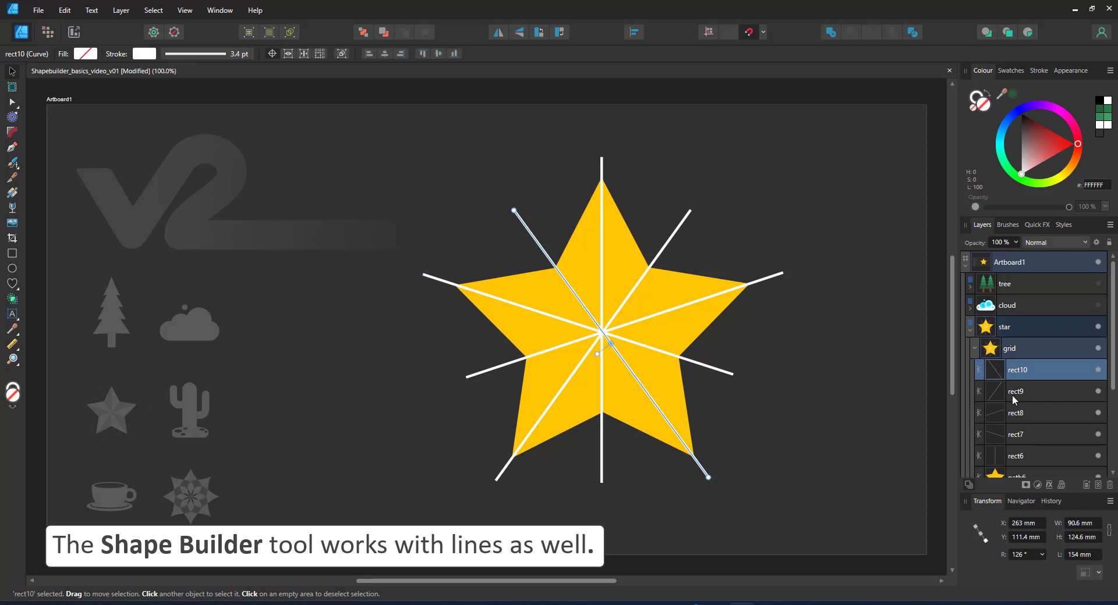
shift+click(1019, 458)
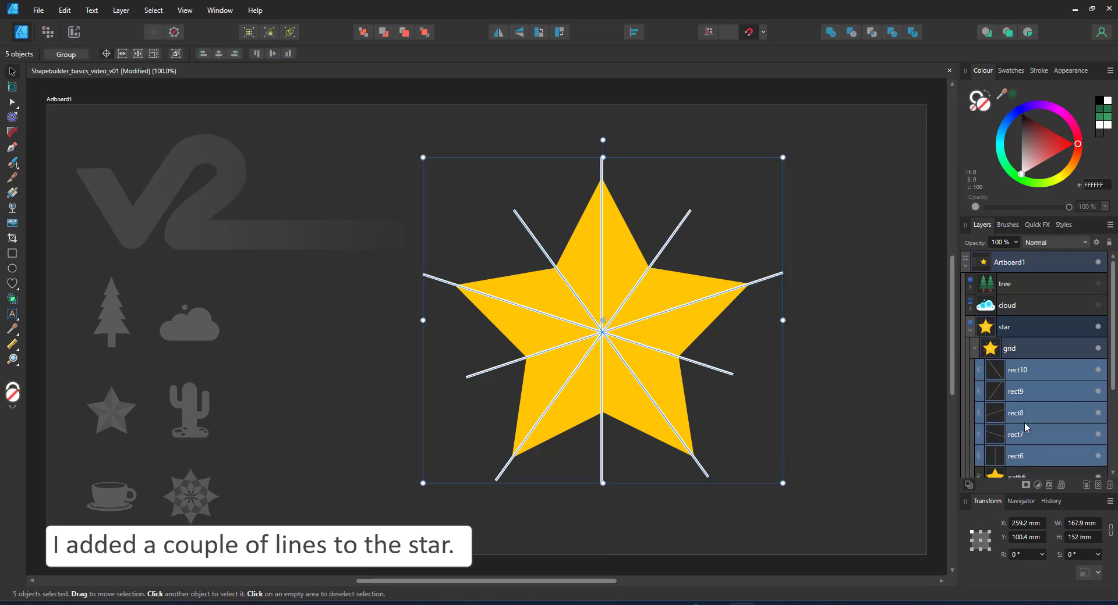
key(5)
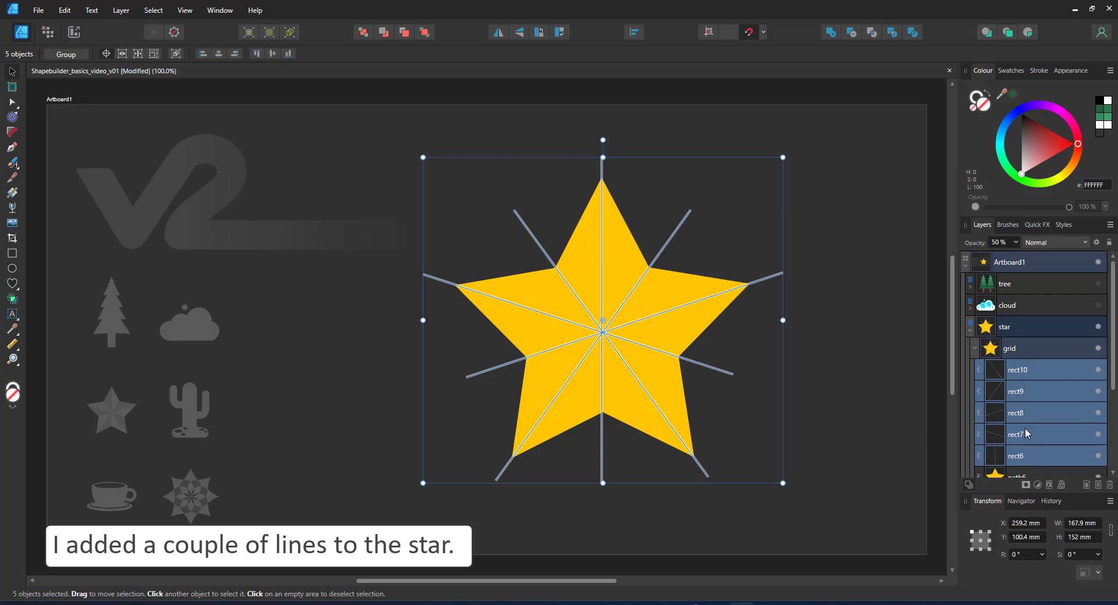
Select the entire grid group containing the star and its crossing lines.
scroll(1022, 356, down, 3)
click(1021, 353)
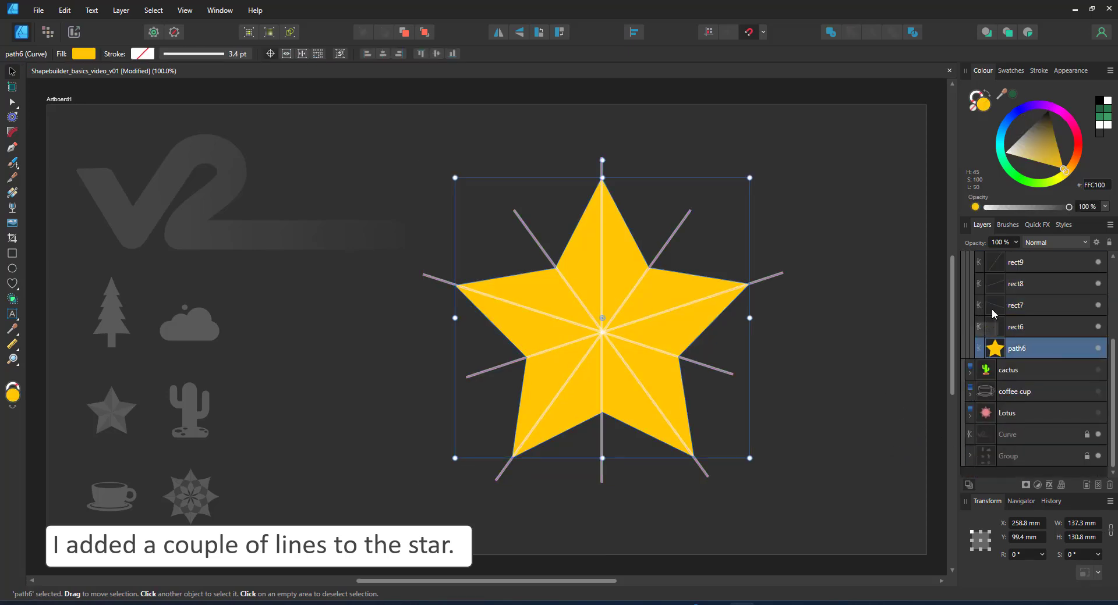
scroll(1012, 326, up, 3)
click(1028, 346)
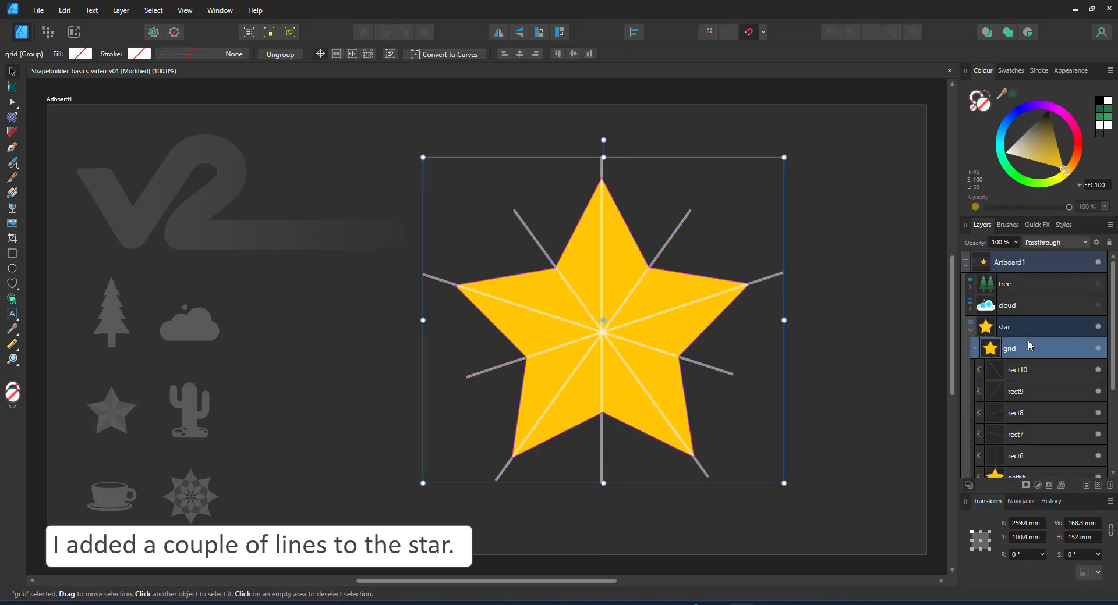
With the Shape Builder's add action off, select five alternating star segments, starting at the left point's upper half, and create a shape from them.
click(12, 299)
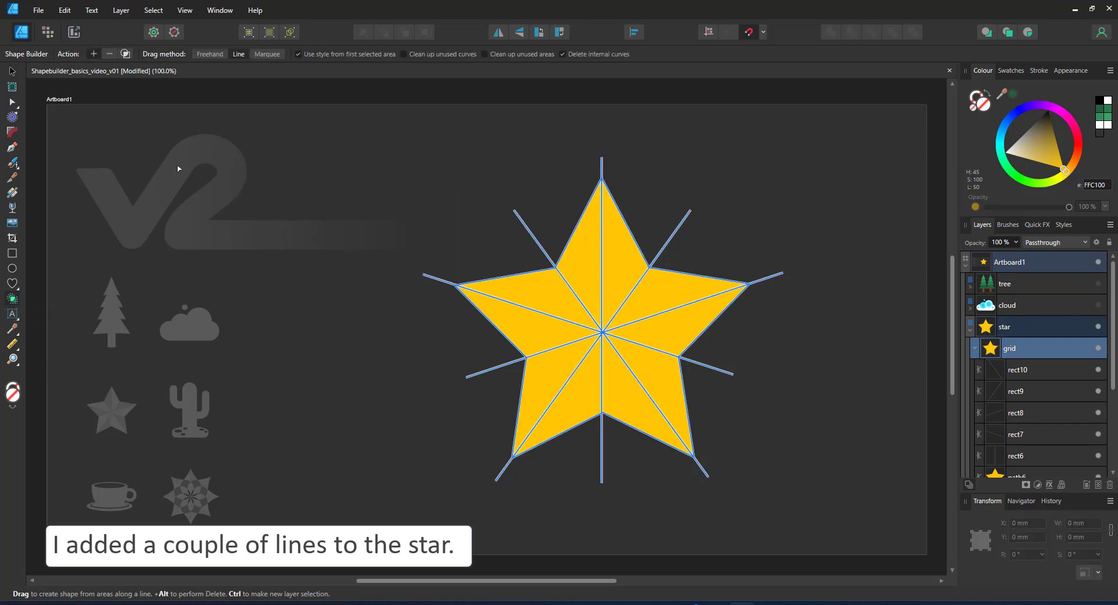
click(94, 54)
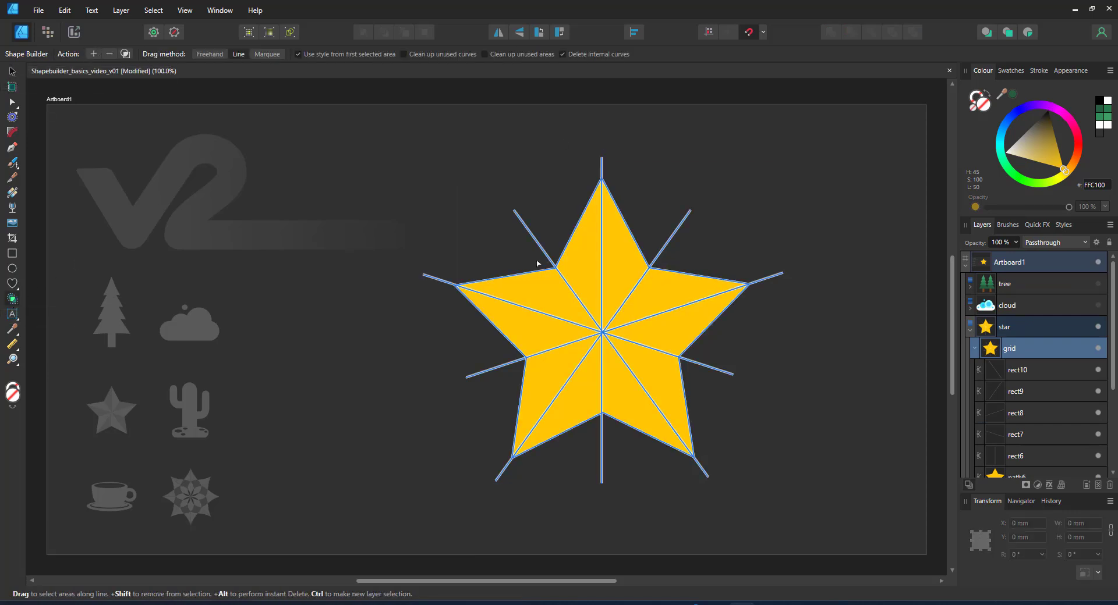
click(560, 303)
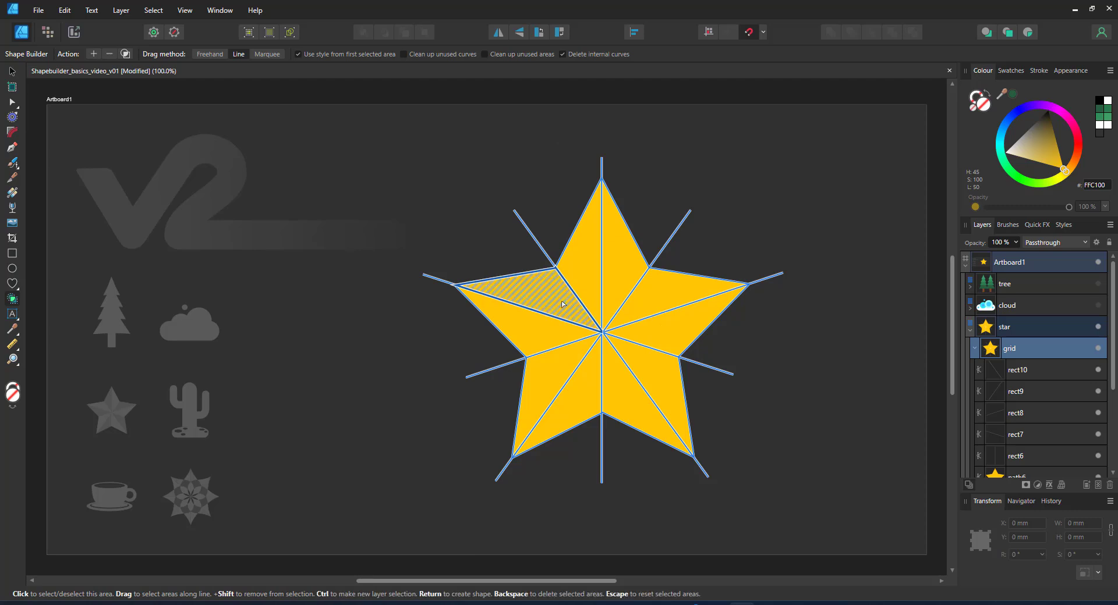
click(622, 261)
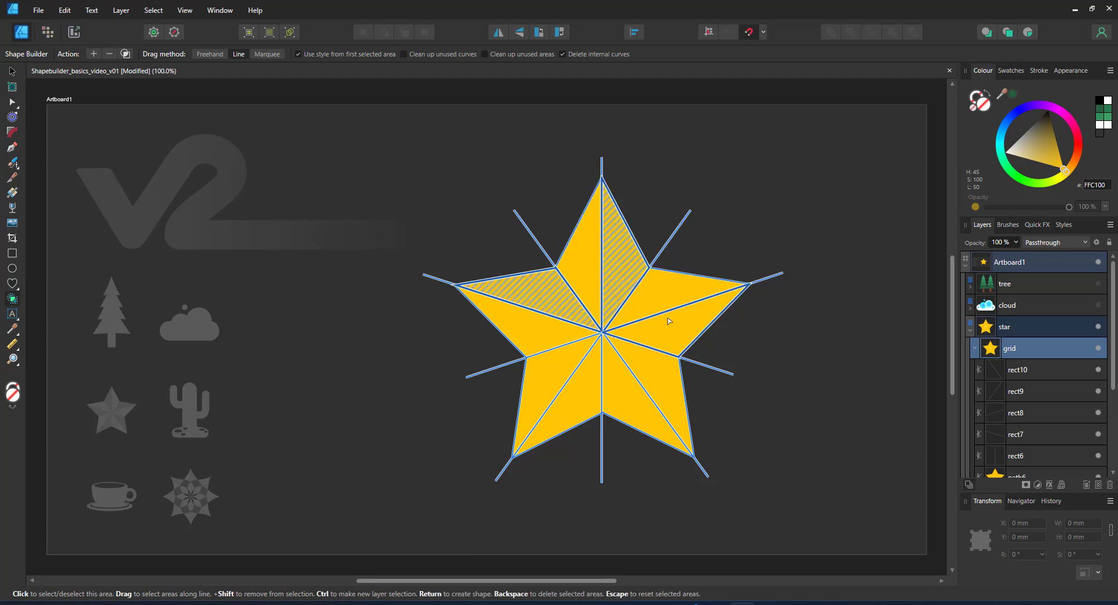
click(669, 317)
click(634, 400)
click(536, 398)
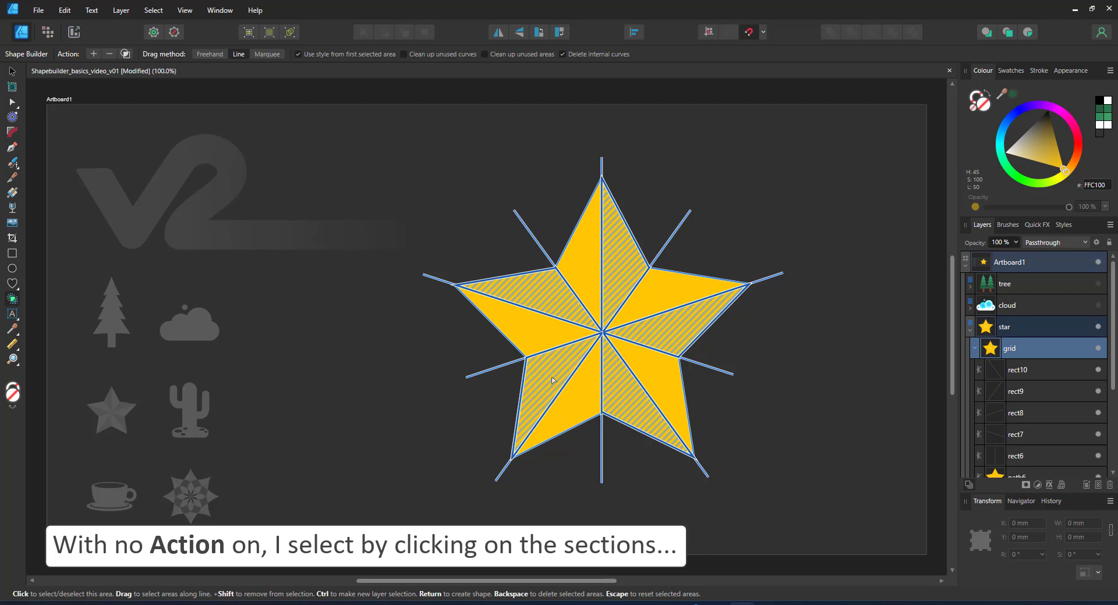
click(125, 54)
Create a second shape from the star's five remaining alternating segments with the Shape Builder.
click(548, 332)
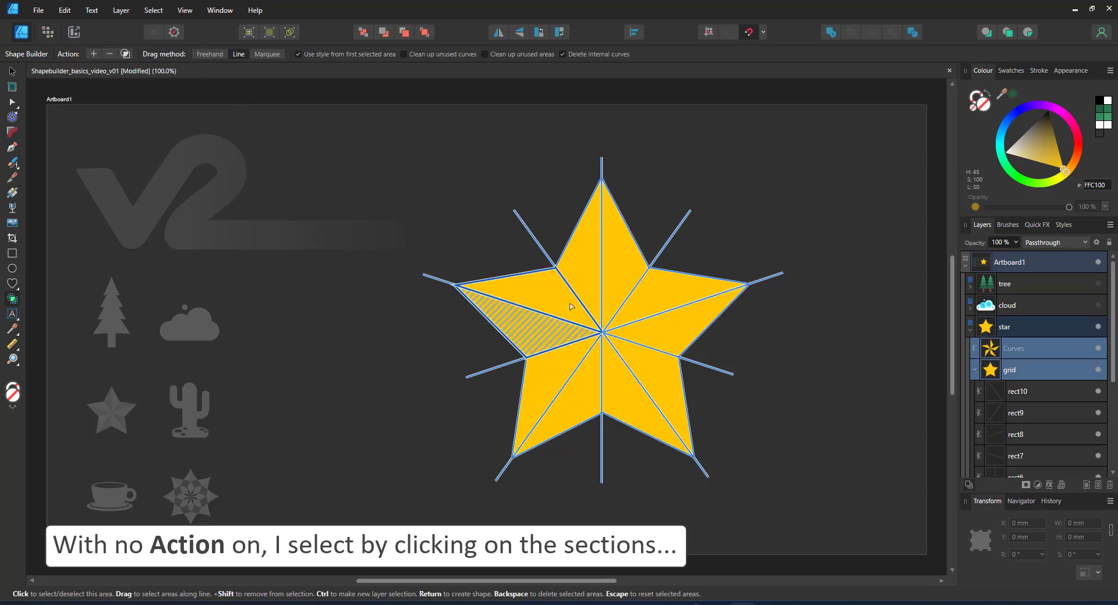
click(581, 292)
click(695, 294)
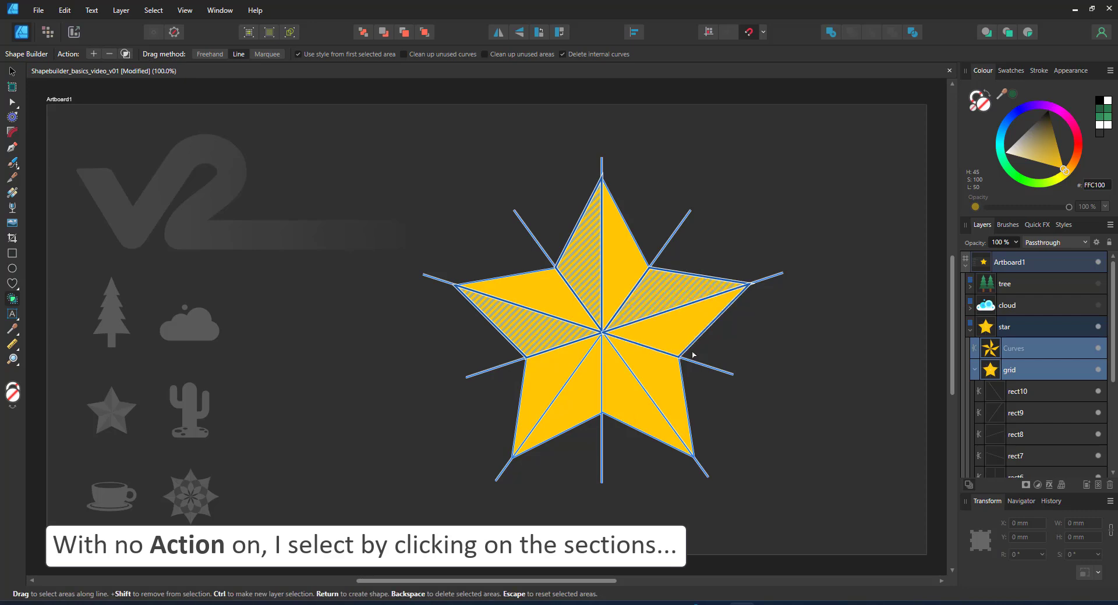
click(667, 374)
click(589, 402)
click(551, 387)
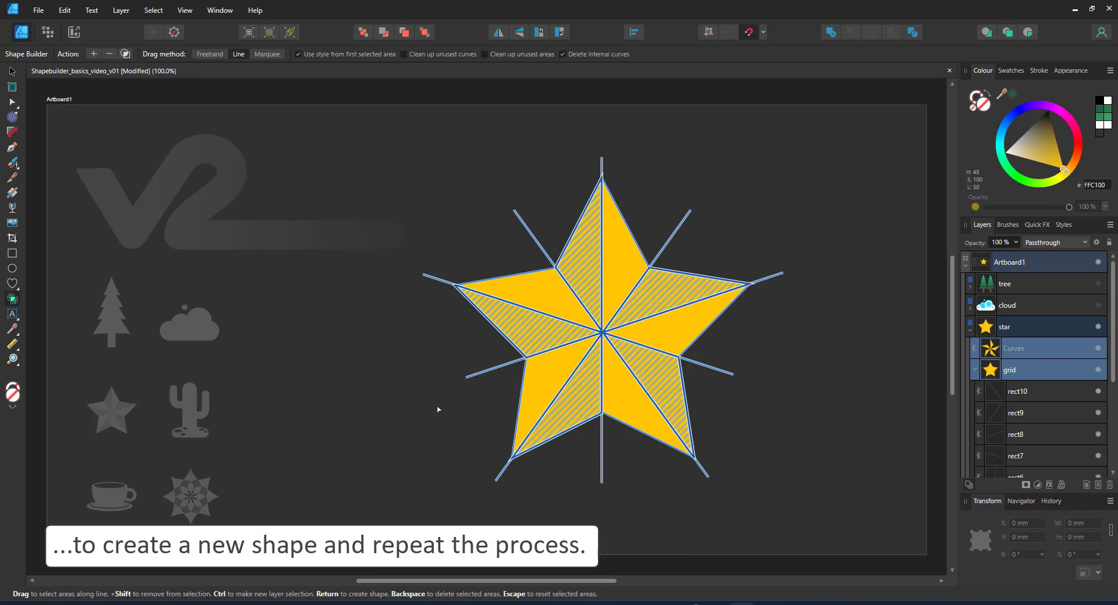
click(126, 53)
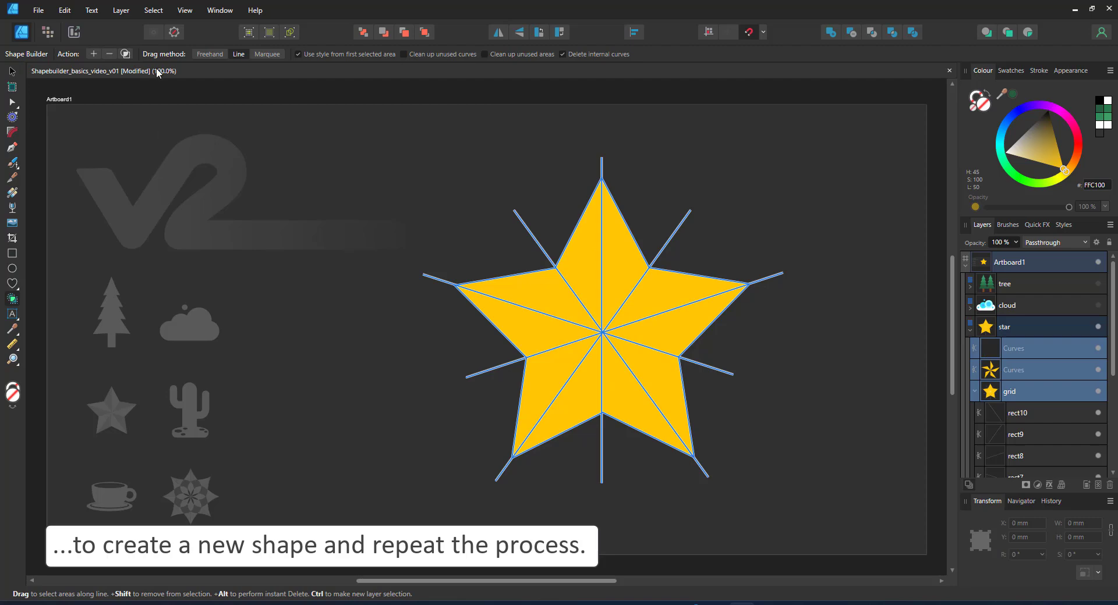
Recolour the topmost new star shape to the darker orange FFA400.
click(1012, 349)
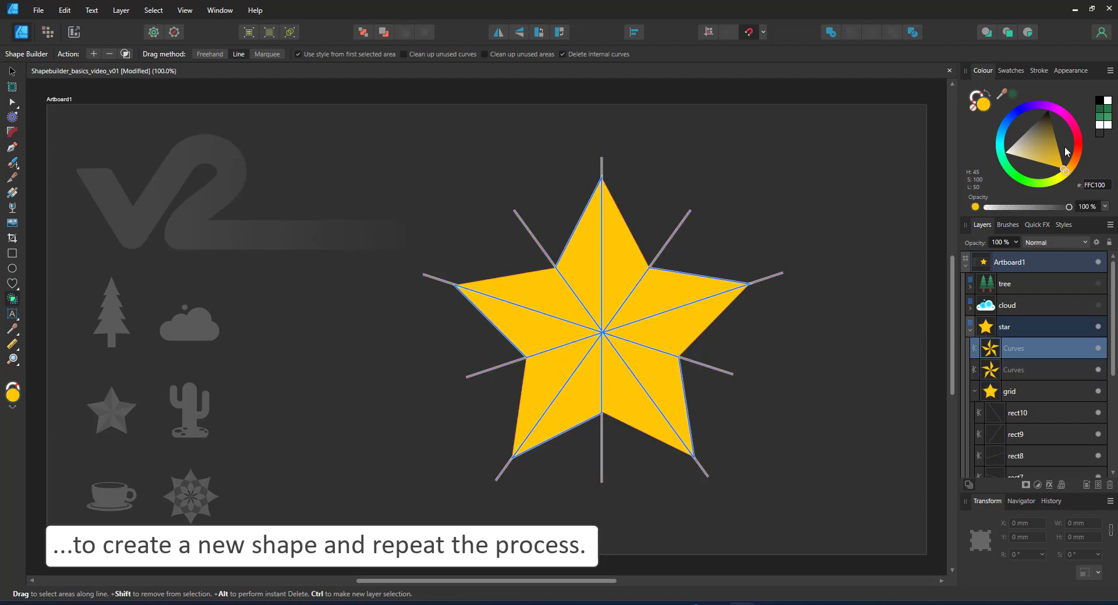
click(1049, 156)
mouse_move(1059, 179)
mouse_down()
mouse_move(1074, 162)
mouse_move(1071, 175)
mouse_up()
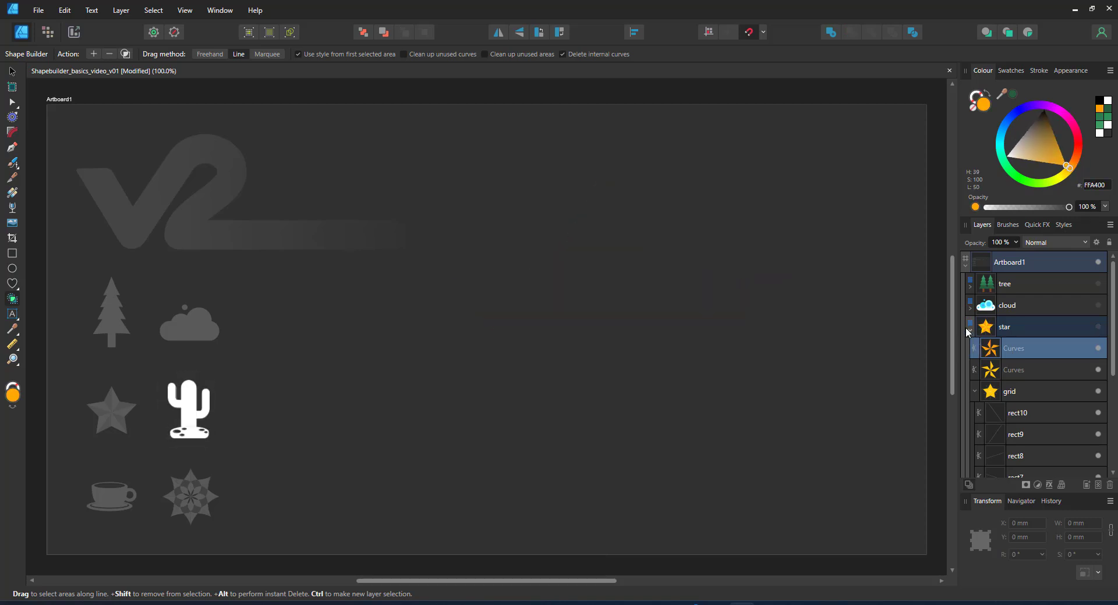
Collapse the star layer, then show the cactus layer and expand it down to the contents of its grid group.
click(972, 333)
click(1066, 347)
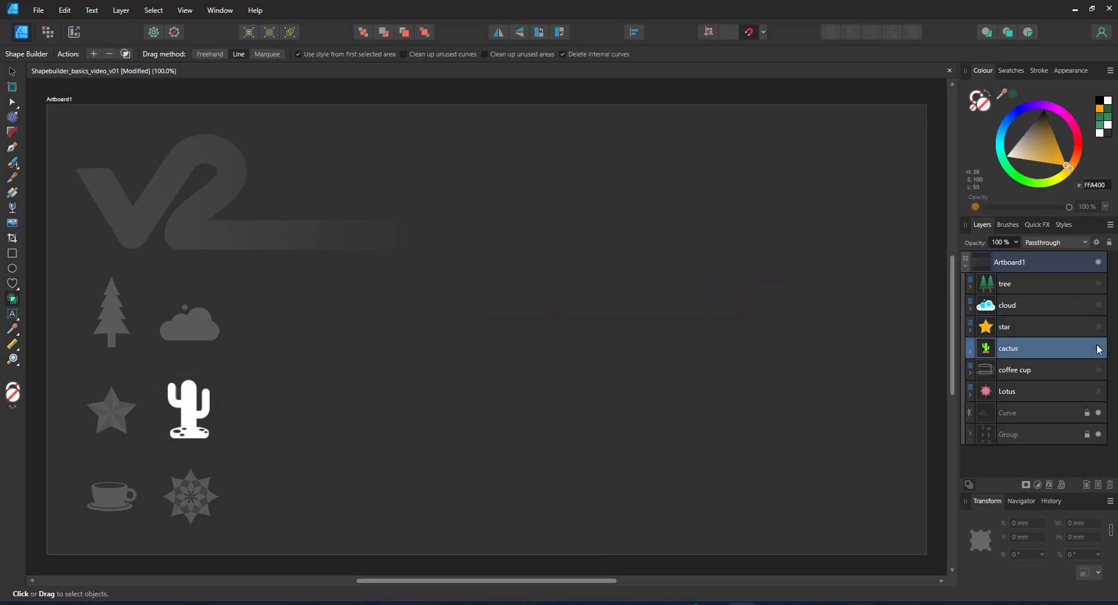
click(1098, 348)
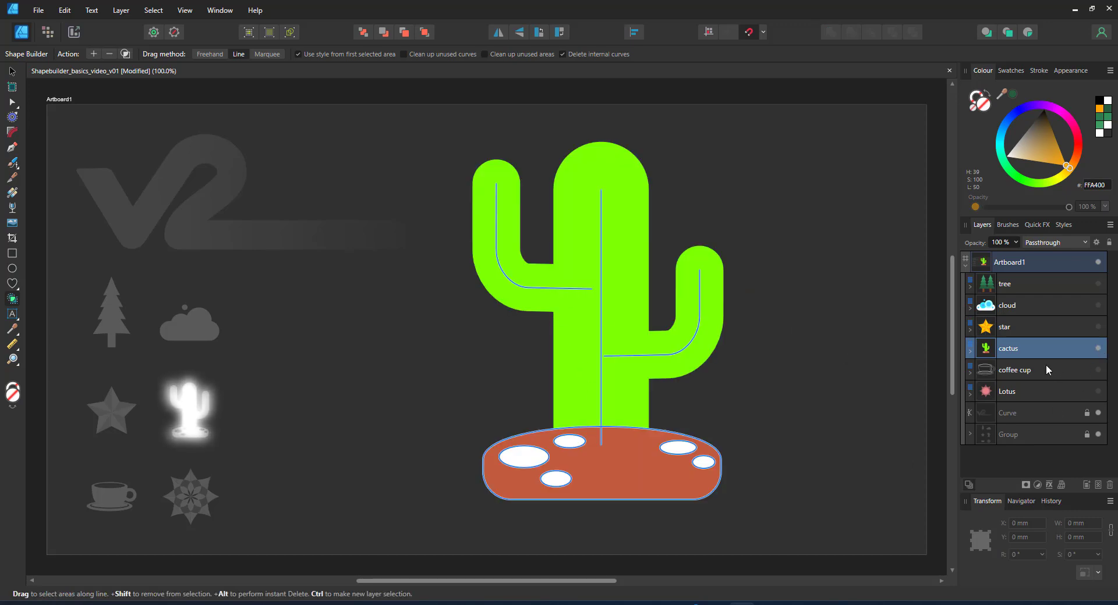
click(969, 354)
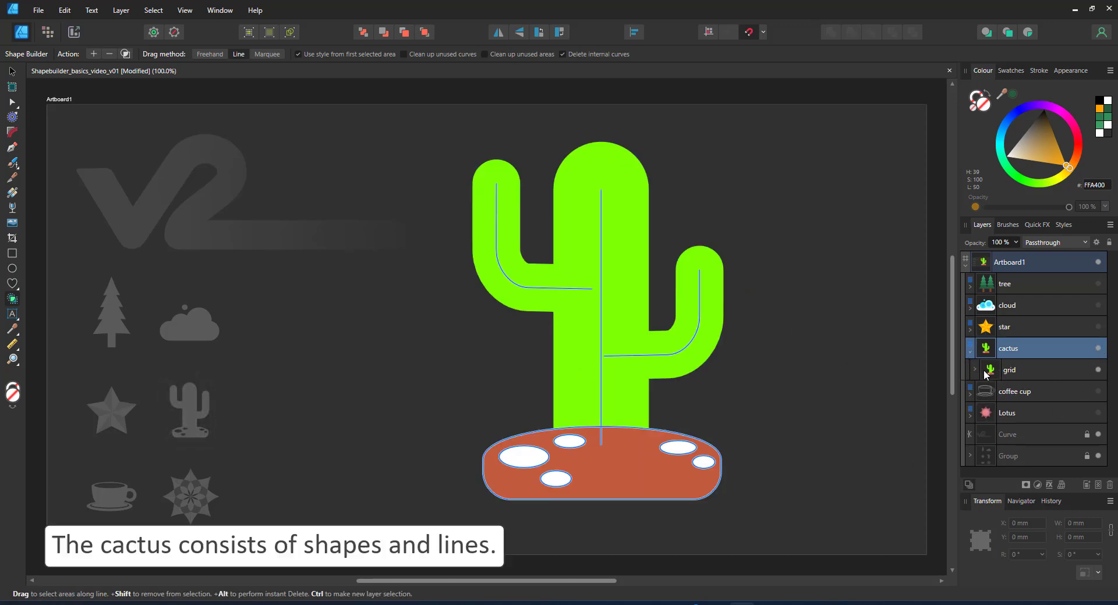
click(974, 371)
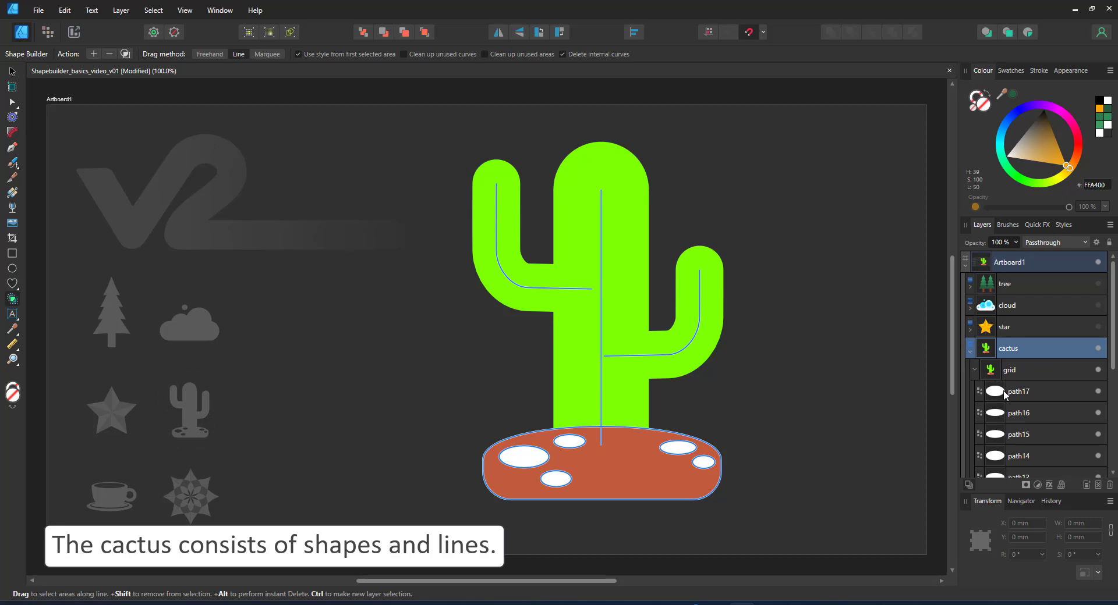
Move the end nodes of the cactus arm lines to lengthen the right arm upward and shorten the left arm.
click(1022, 398)
scroll(1024, 396, down, 3)
click(1025, 397)
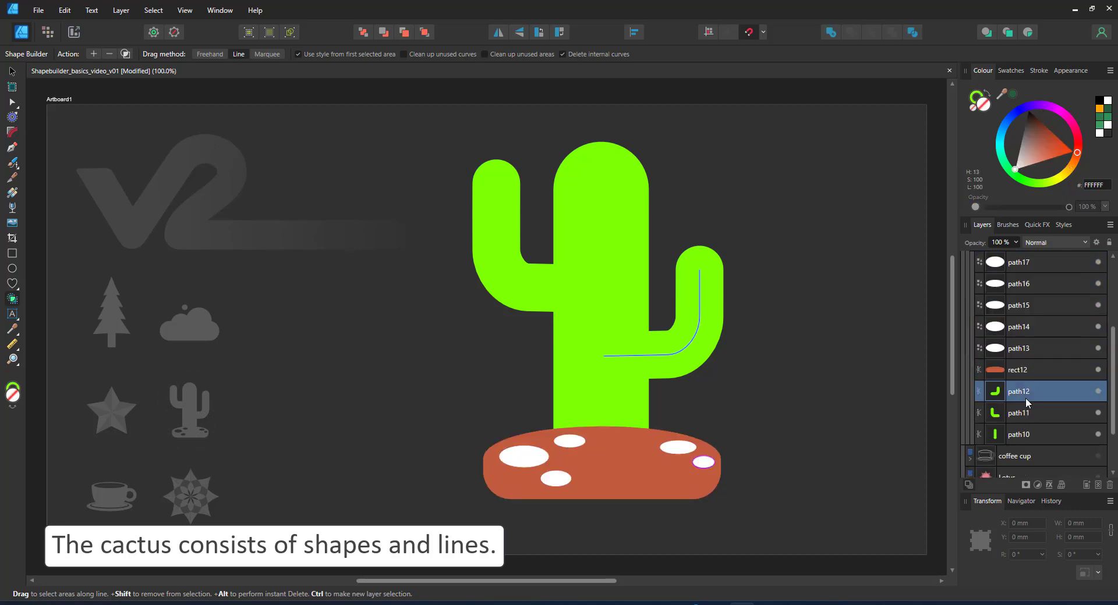
click(12, 104)
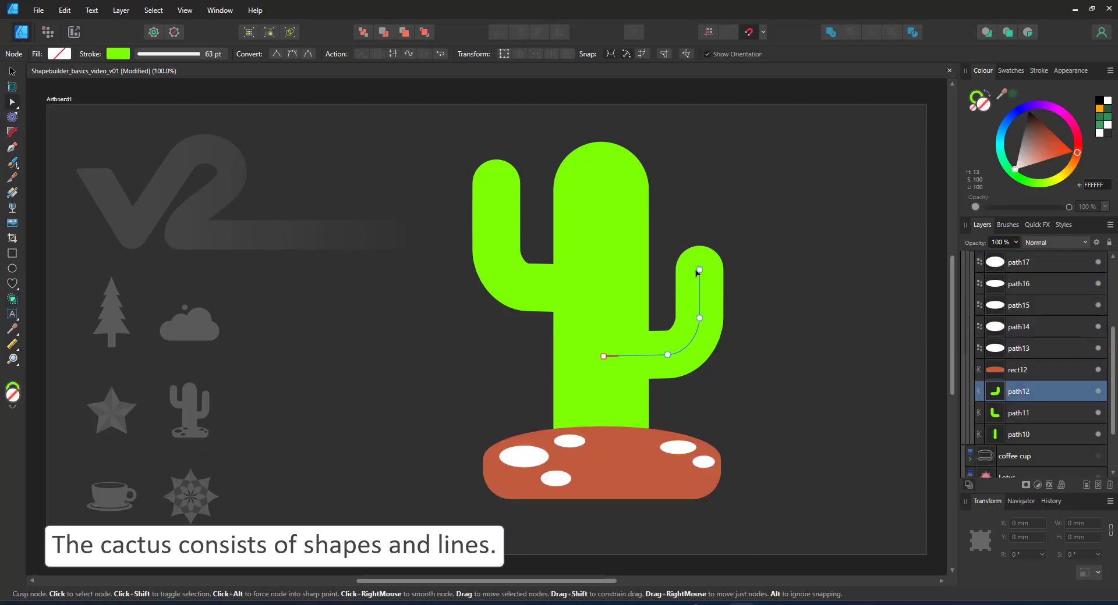
drag(699, 269, 698, 213)
click(507, 190)
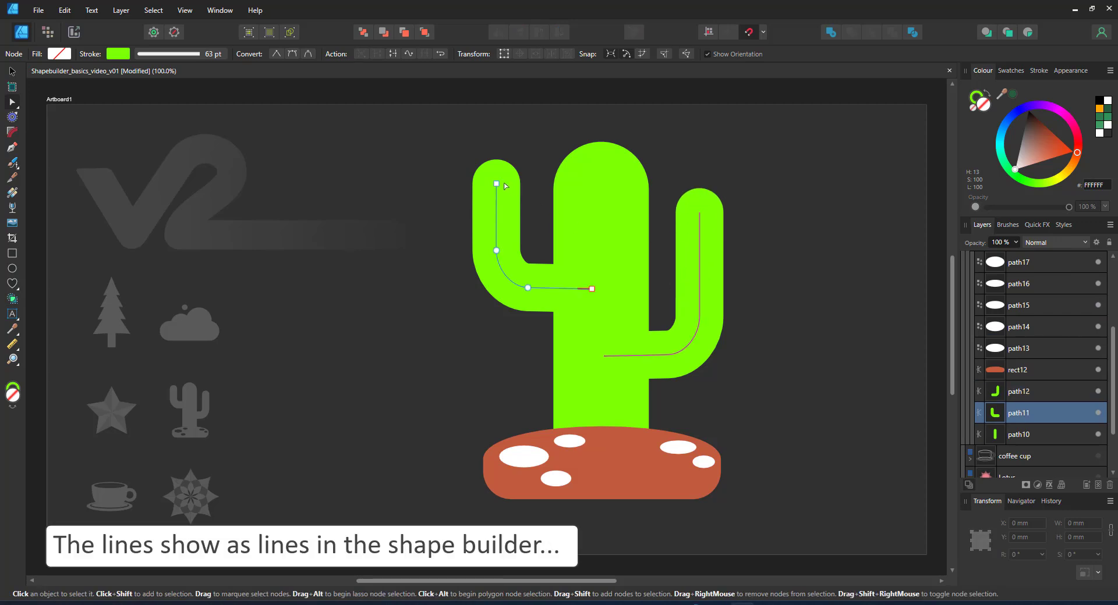
drag(496, 183, 498, 224)
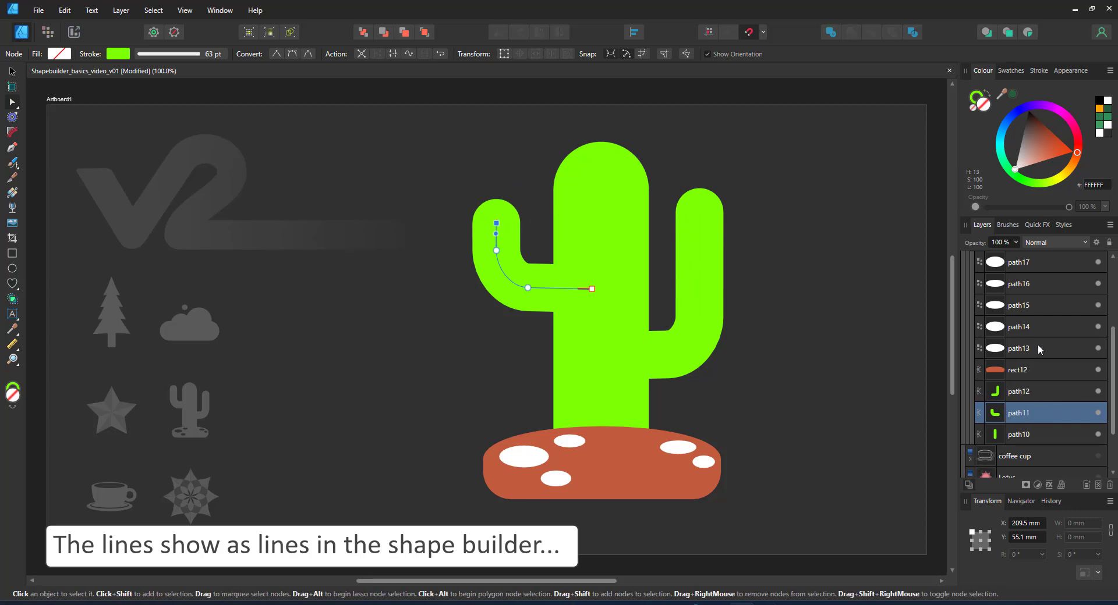
Select the cactus grid group and check how its unexpanded lines appear in the Shape Builder.
scroll(1039, 348, up, 3)
click(1019, 356)
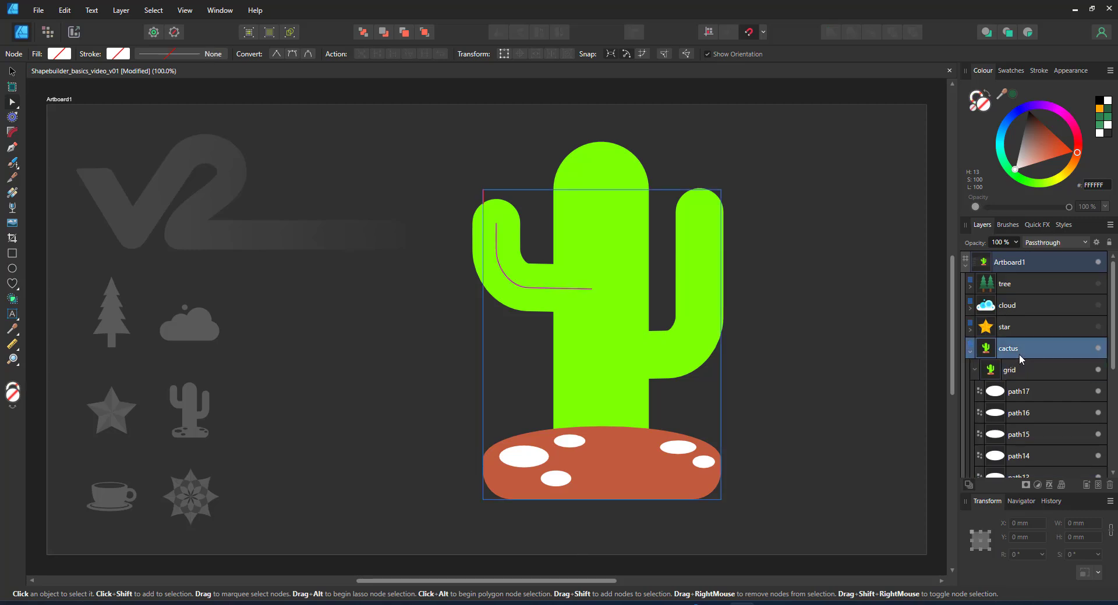
click(12, 299)
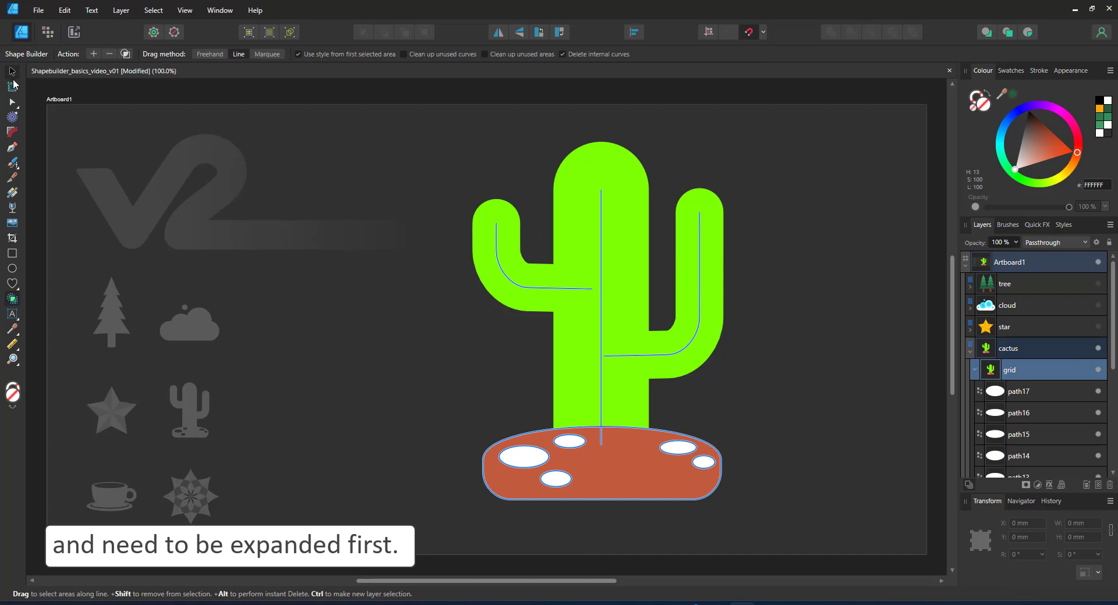
click(12, 71)
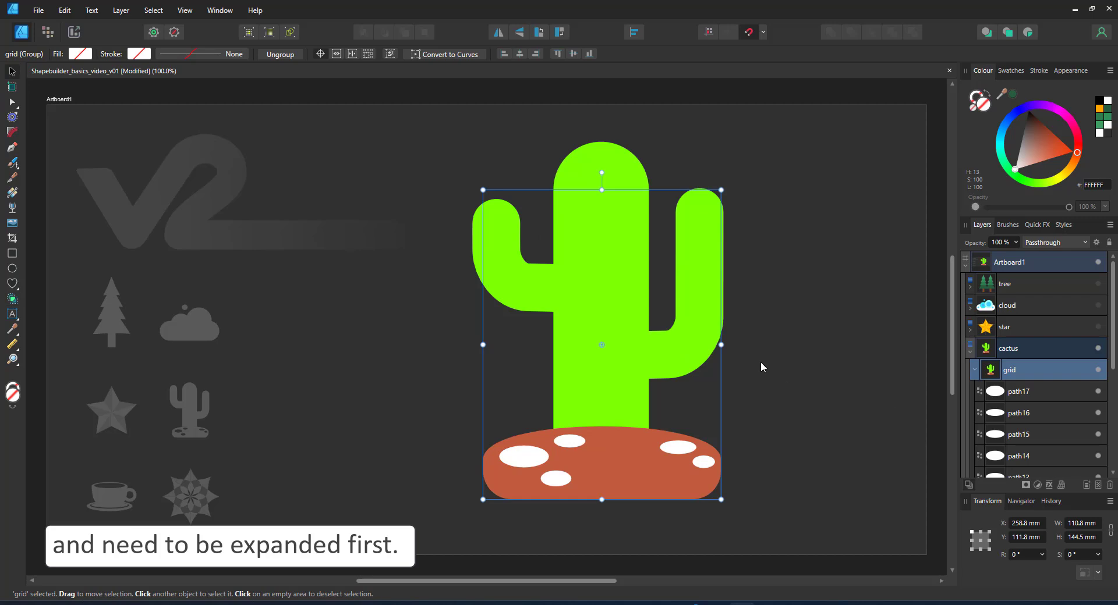
Duplicate the cactus grid group and hide the original as an editable version.
click(1029, 391)
click(1026, 376)
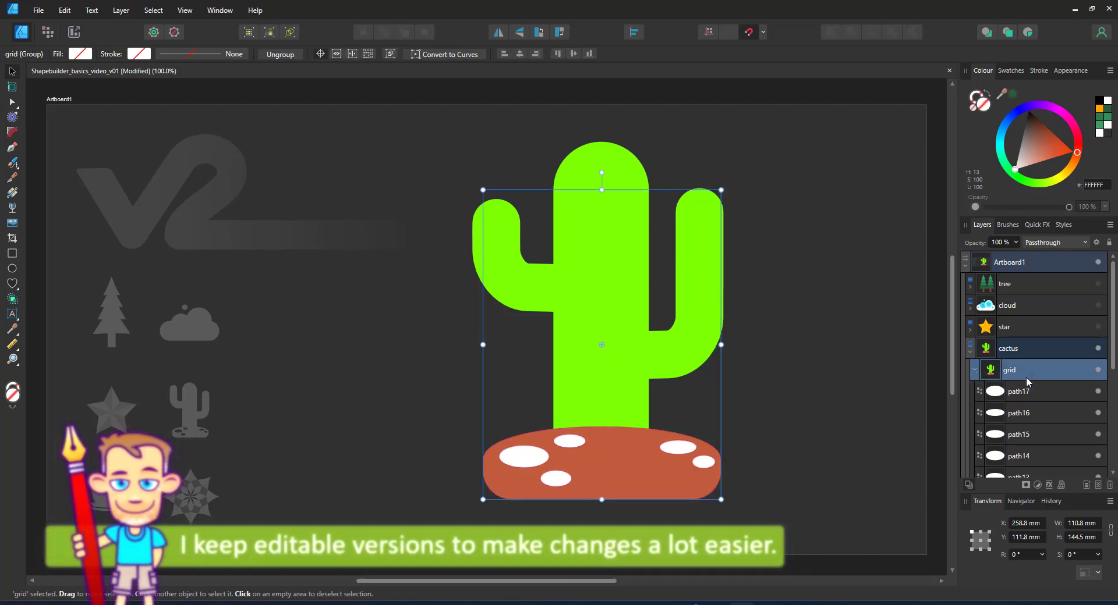
key(ctrl+j)
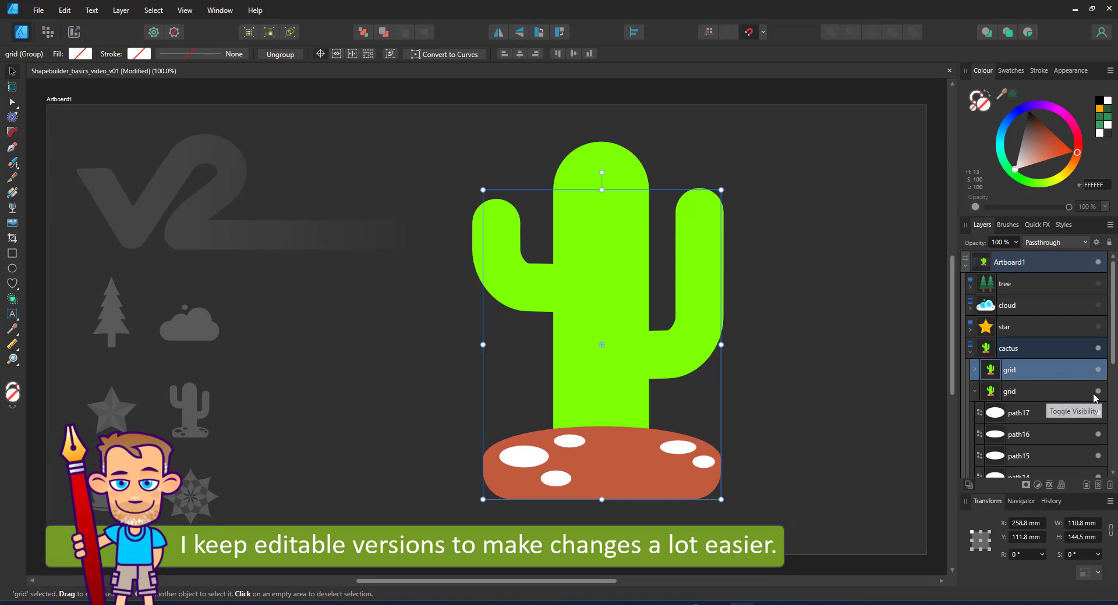
click(1094, 393)
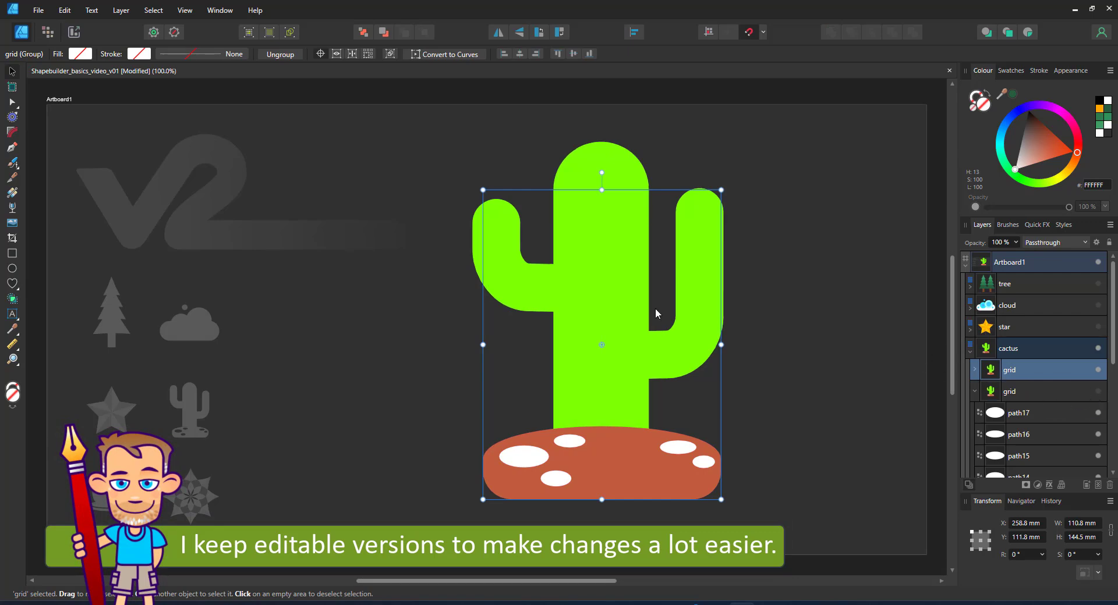
Select the trunk line and both arm lines in the duplicated cactus group and expand their strokes.
click(539, 259)
double_click(542, 283)
click(660, 324)
click(647, 341)
ctrl+click(617, 339)
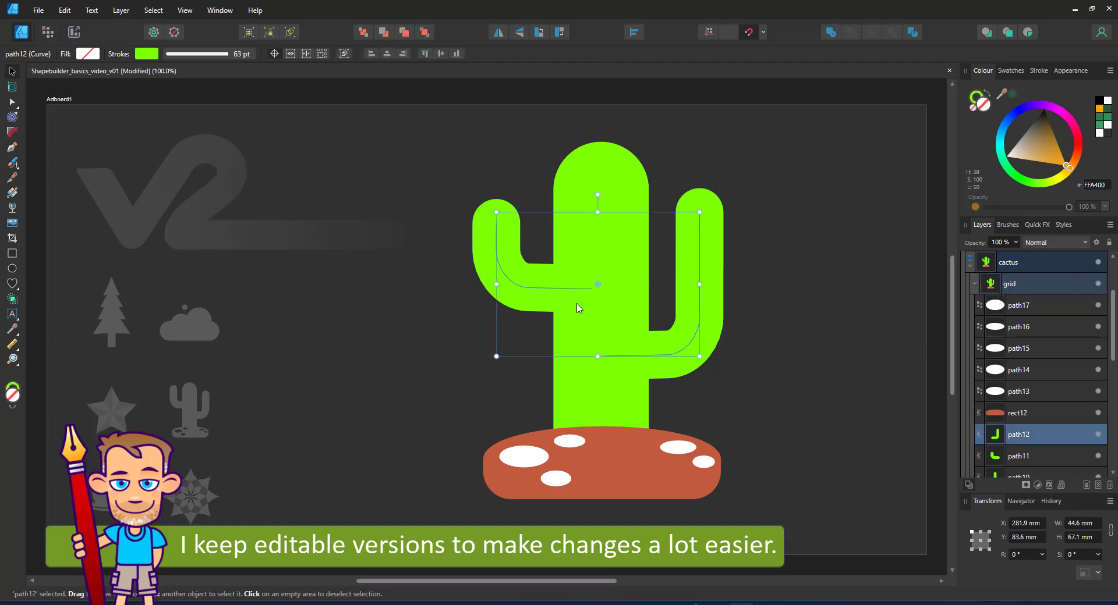
shift+click(579, 308)
shift+click(612, 333)
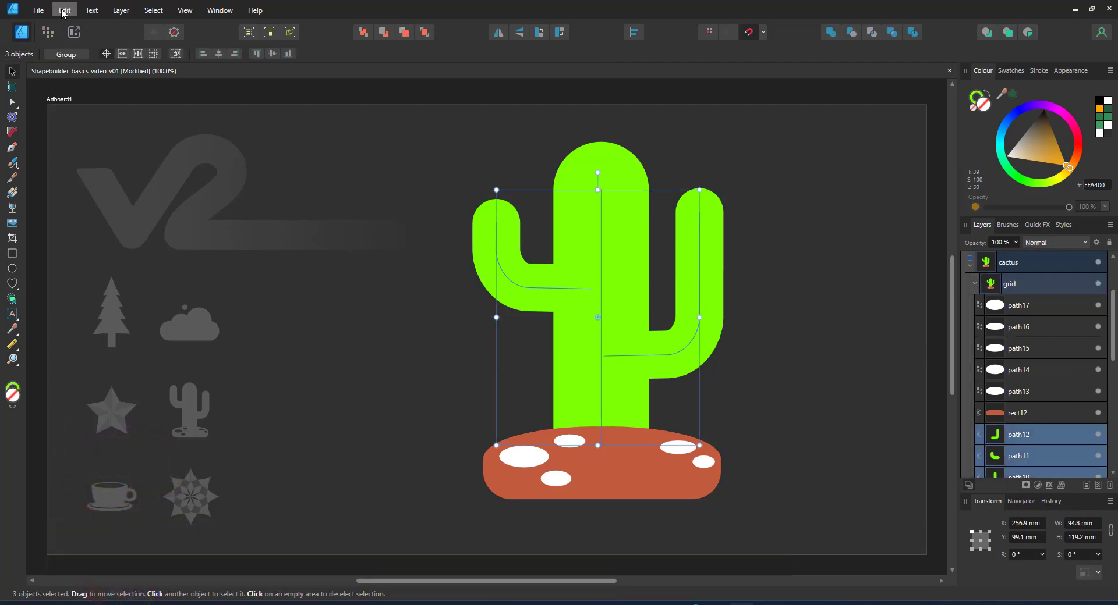
click(120, 13)
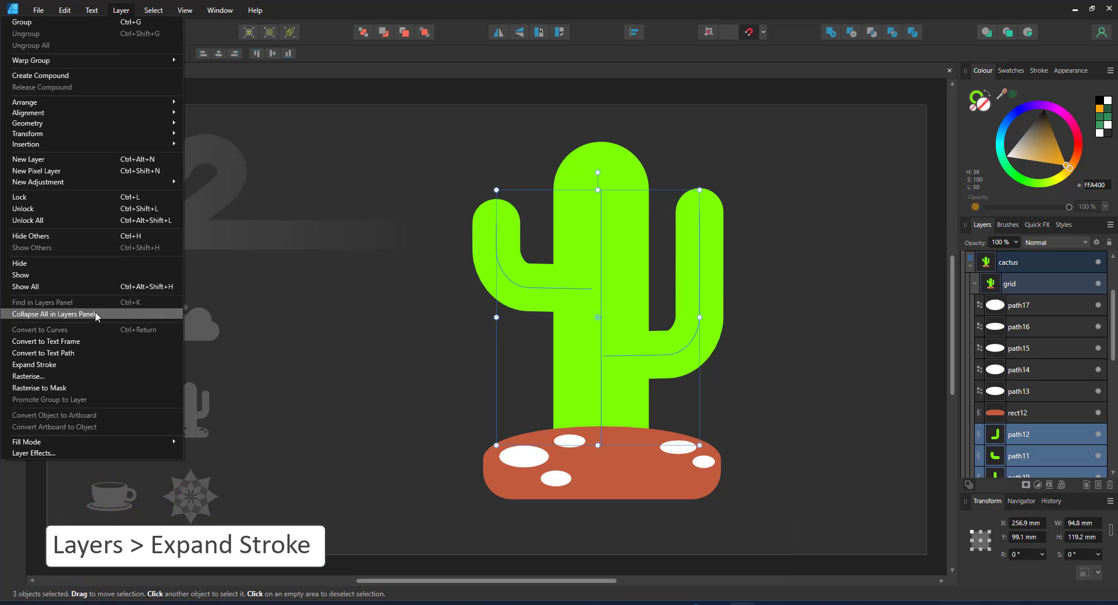
click(82, 365)
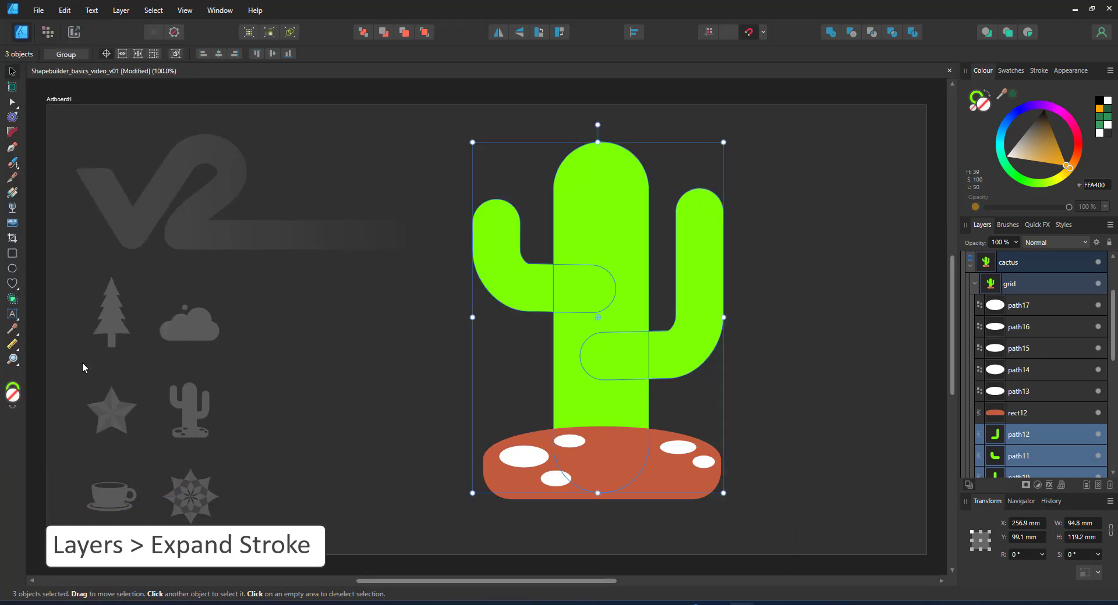
With the Shape Builder, create one shape from the cactus trunk and arms, and another from the brown base without its white spots.
click(1023, 286)
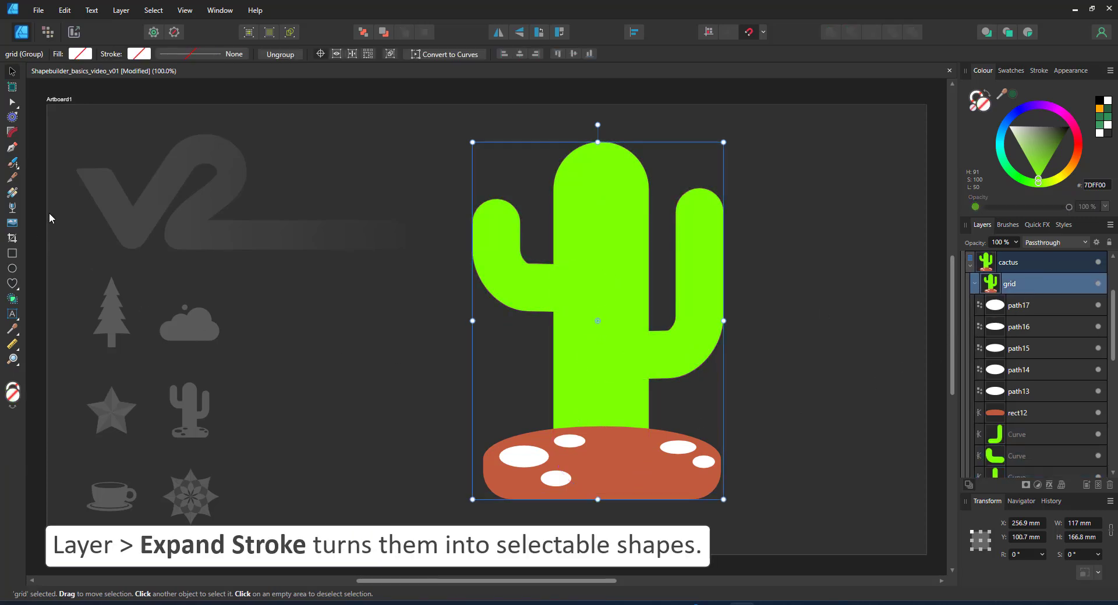
click(17, 300)
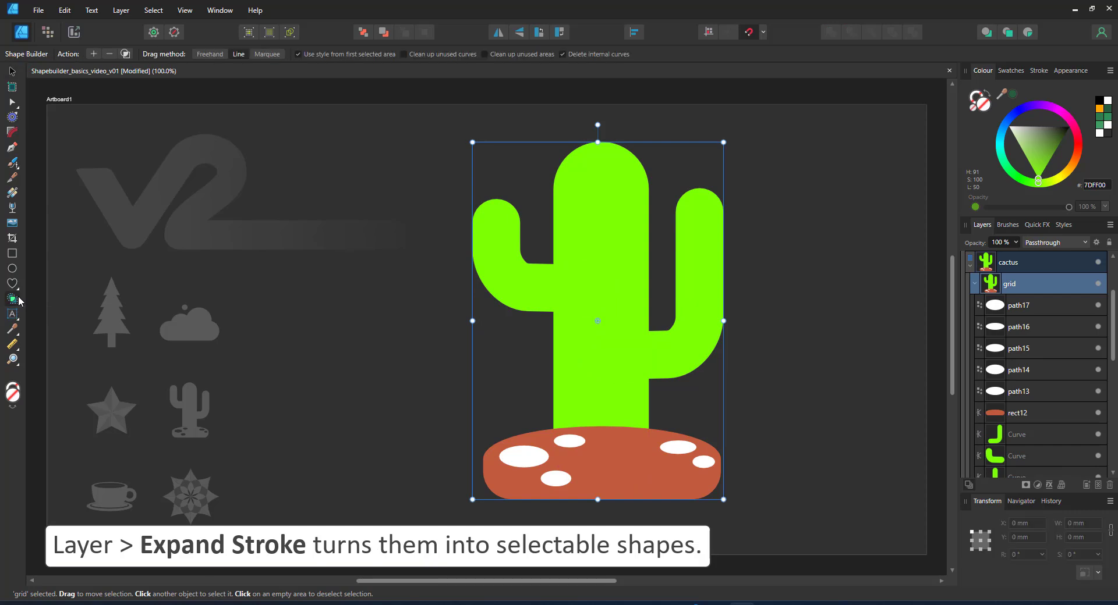
drag(540, 283, 609, 293)
mouse_move(603, 229)
mouse_down()
mouse_move(622, 390)
mouse_move(654, 356)
mouse_up()
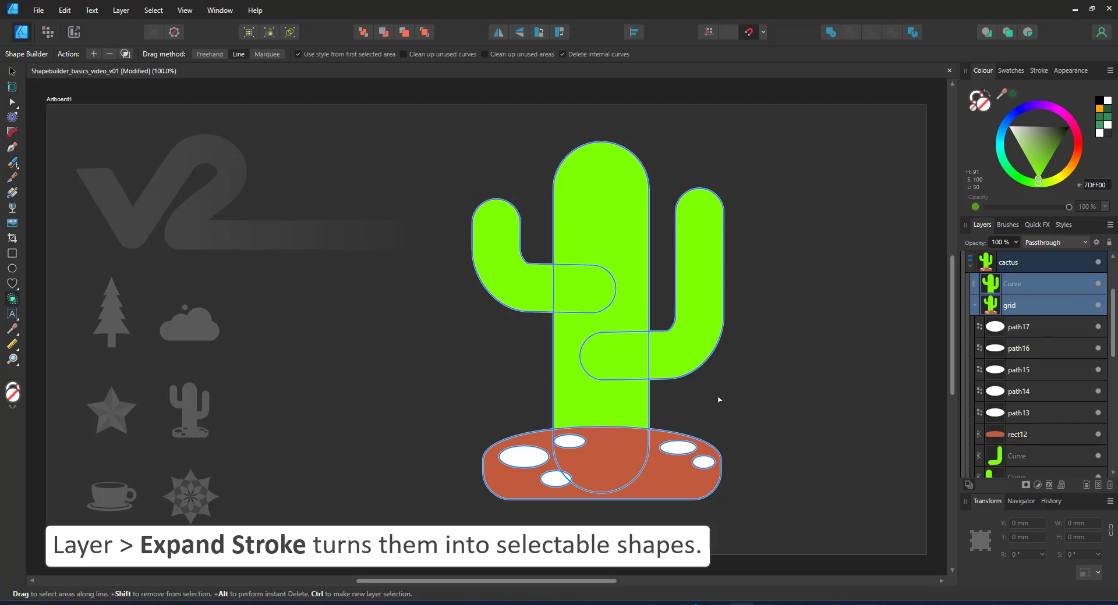
drag(542, 447, 595, 466)
click(125, 54)
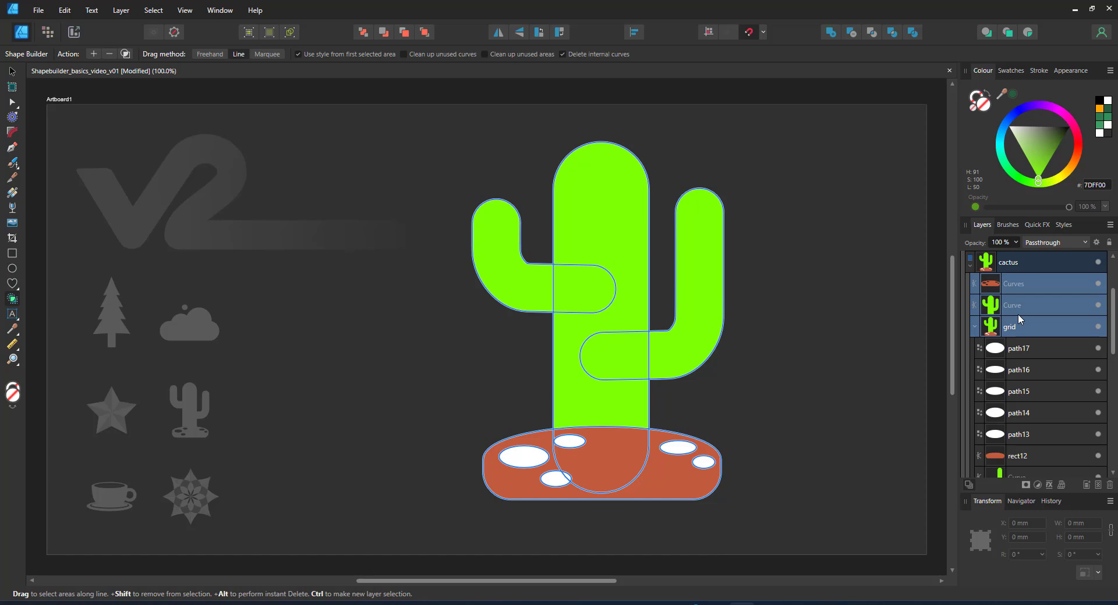
Hide the expanded cactus grid group and keep only the newly built cactus and base shapes visible.
click(1098, 327)
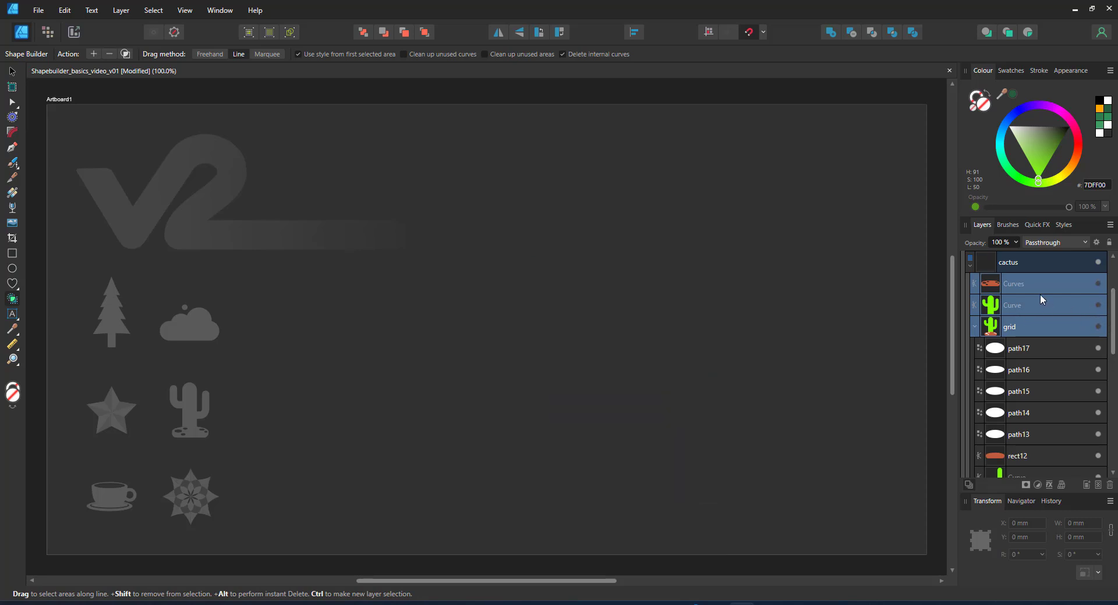
click(1041, 299)
click(1098, 305)
click(1097, 283)
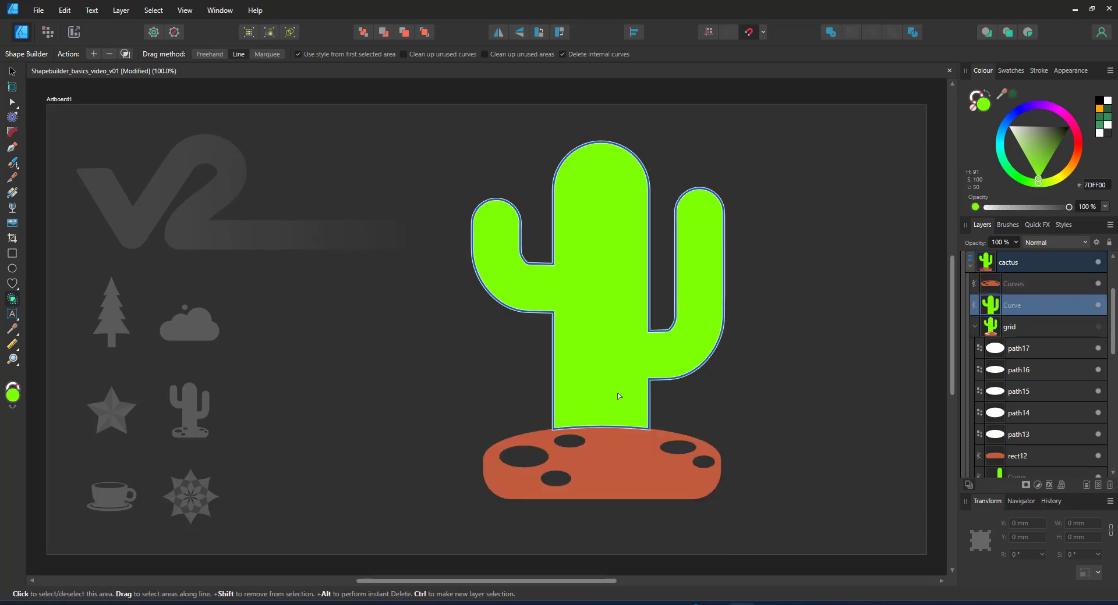
Show the expanded cactus grid instead of the built shapes and create one shape from trunk, arms and base, excluding the white spots.
click(1098, 305)
click(1097, 284)
click(1098, 327)
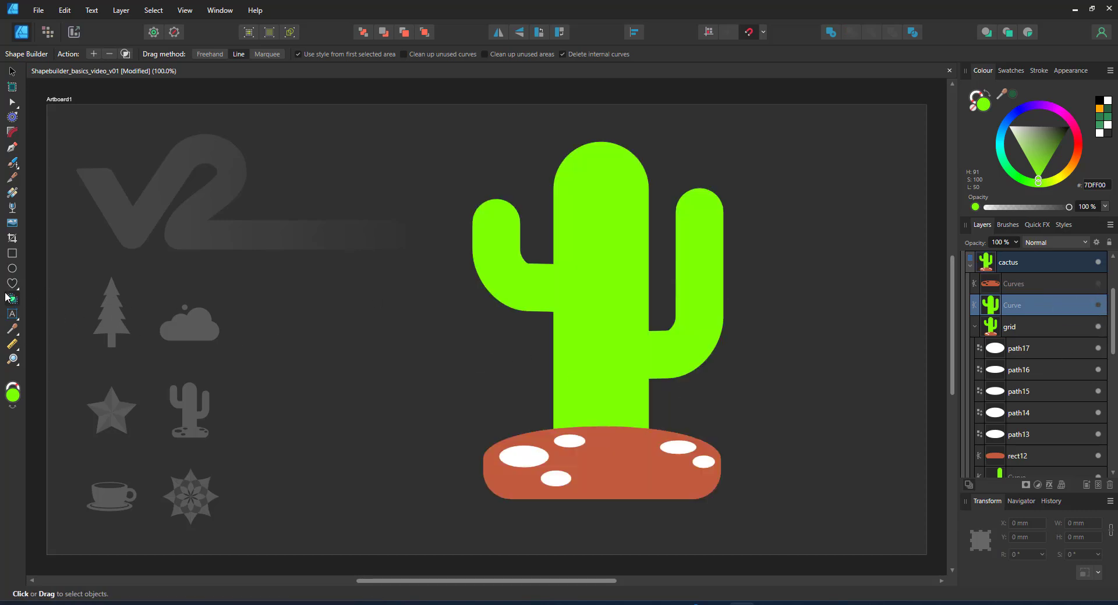
click(1046, 329)
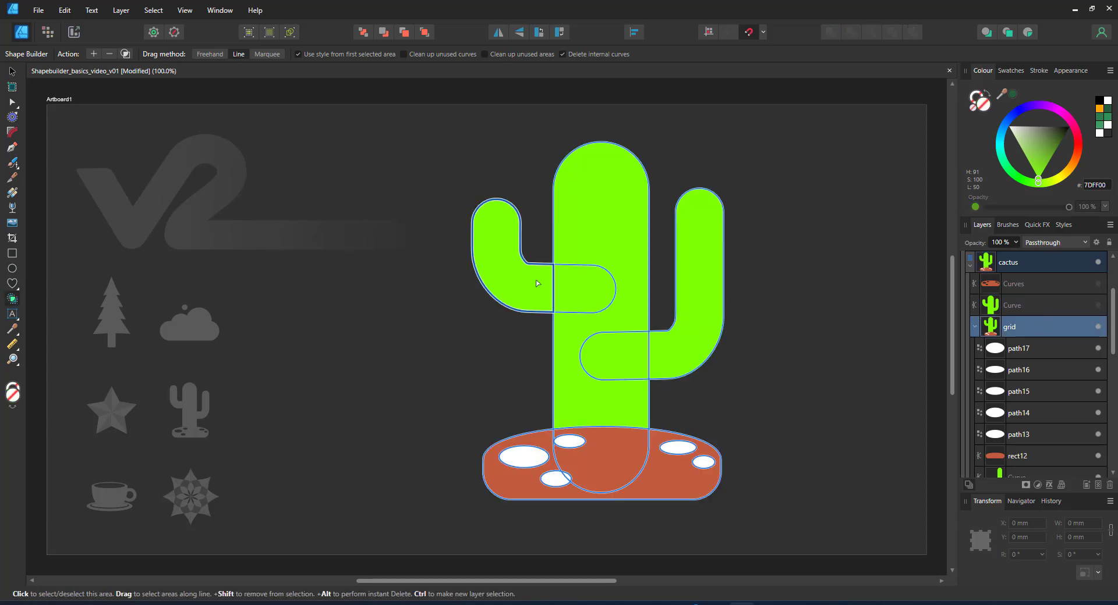
mouse_move(545, 284)
mouse_down()
mouse_move(686, 352)
mouse_move(623, 364)
mouse_move(619, 351)
mouse_move(626, 476)
mouse_move(670, 483)
mouse_up()
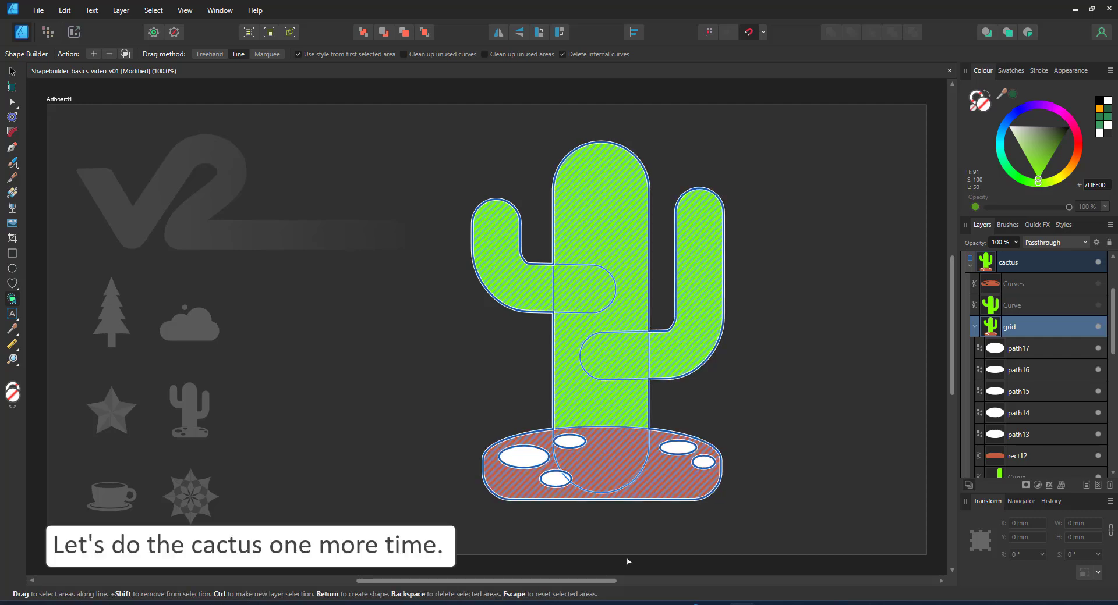
click(125, 54)
Hide the expanded grid group and fill the combined cactus-and-base shape with white FFFFFF.
click(1097, 348)
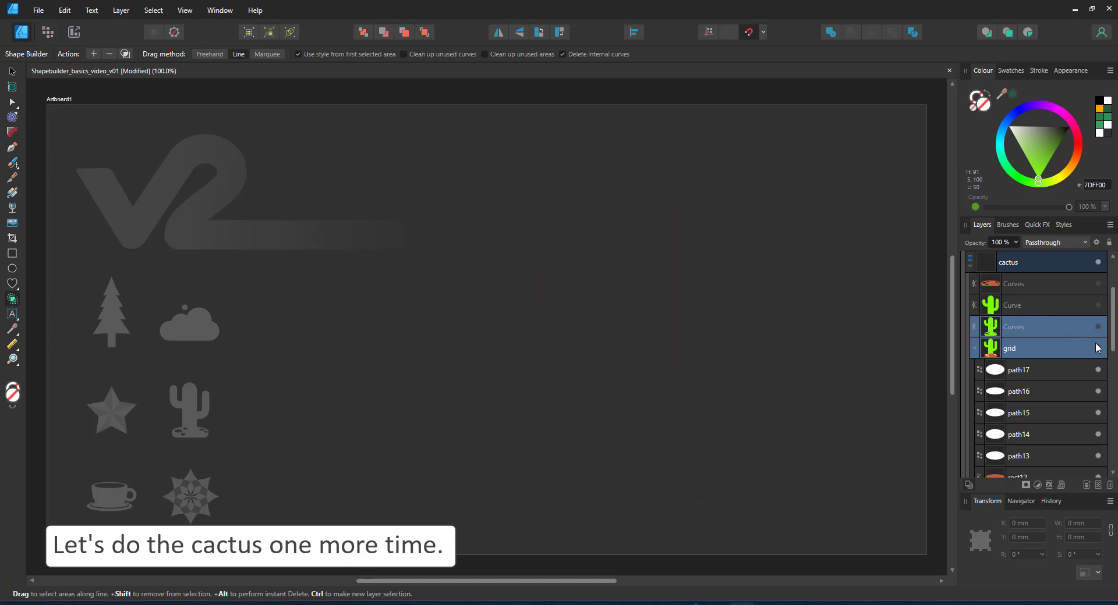
click(1054, 332)
drag(1044, 156, 1008, 125)
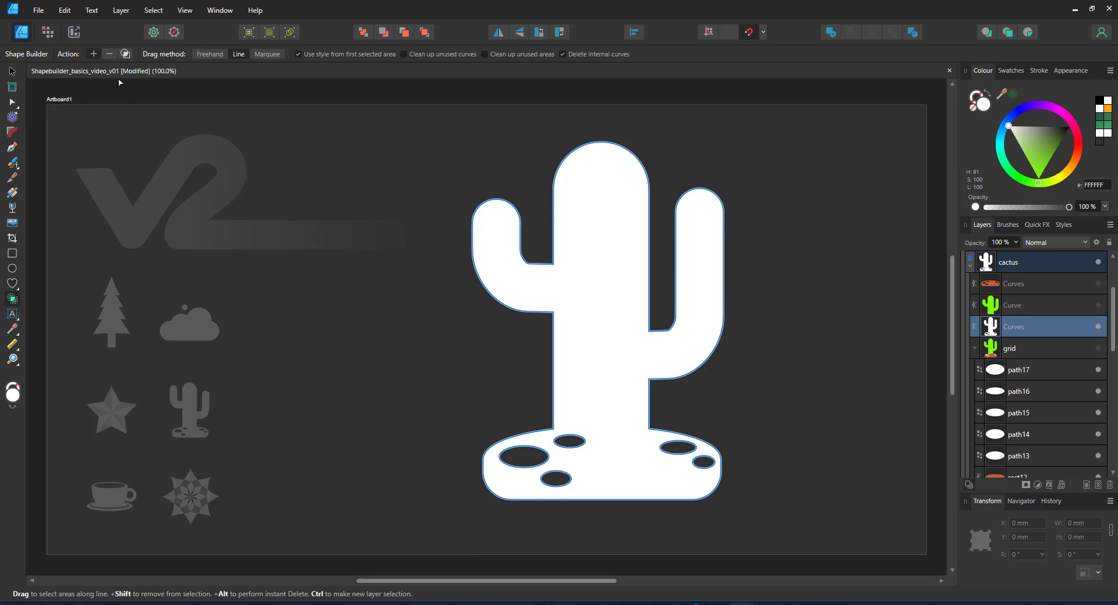
With the Shape Builder, add the five hole areas in the base to the combined cactus shape so the base is solid.
drag(599, 433, 512, 473)
drag(527, 472, 582, 488)
drag(648, 441, 715, 469)
click(13, 71)
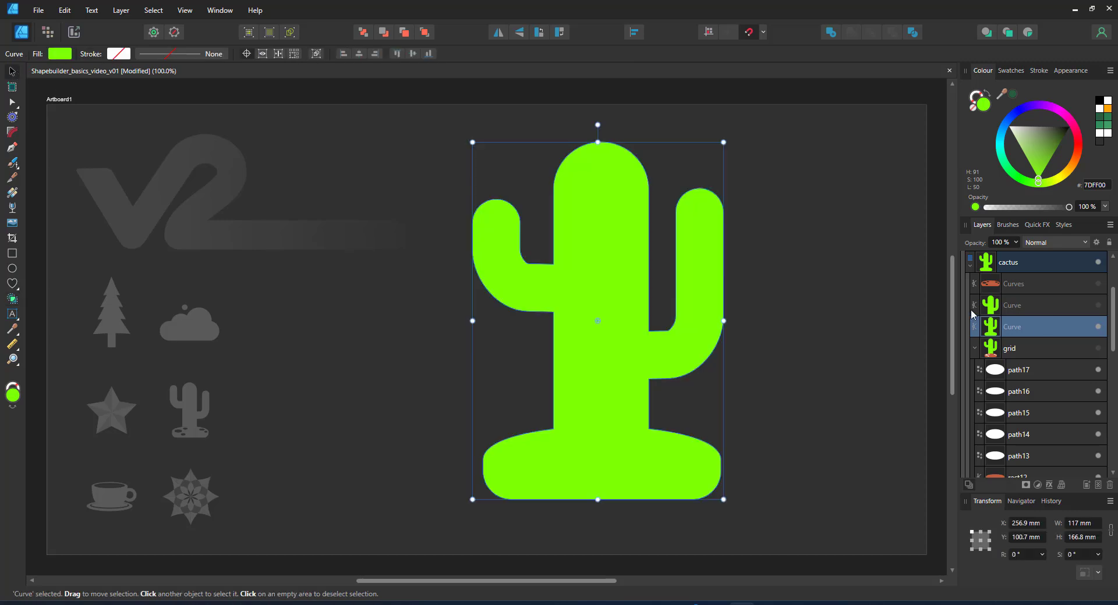
Hide the cactus layer, show the coffee cup layer and expand it together with its grid group.
click(970, 266)
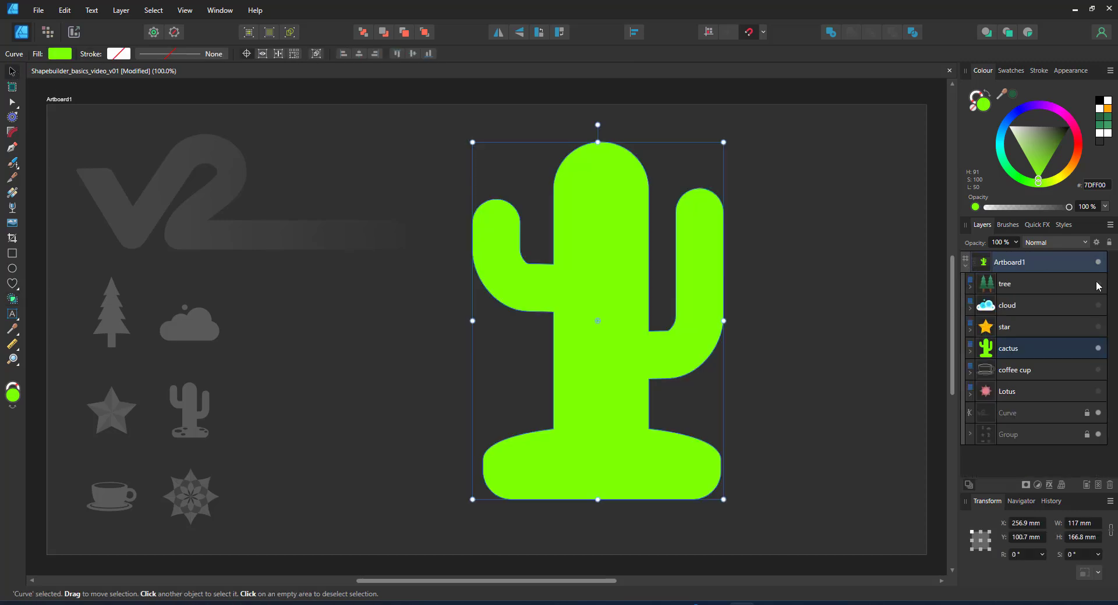
click(1098, 349)
click(1098, 370)
click(970, 374)
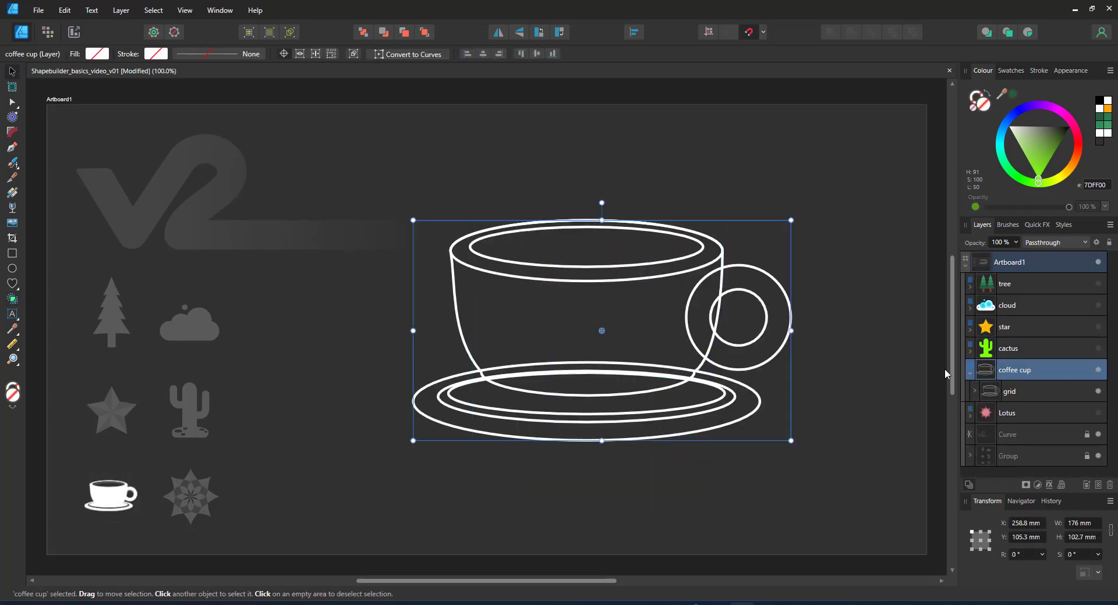
click(975, 391)
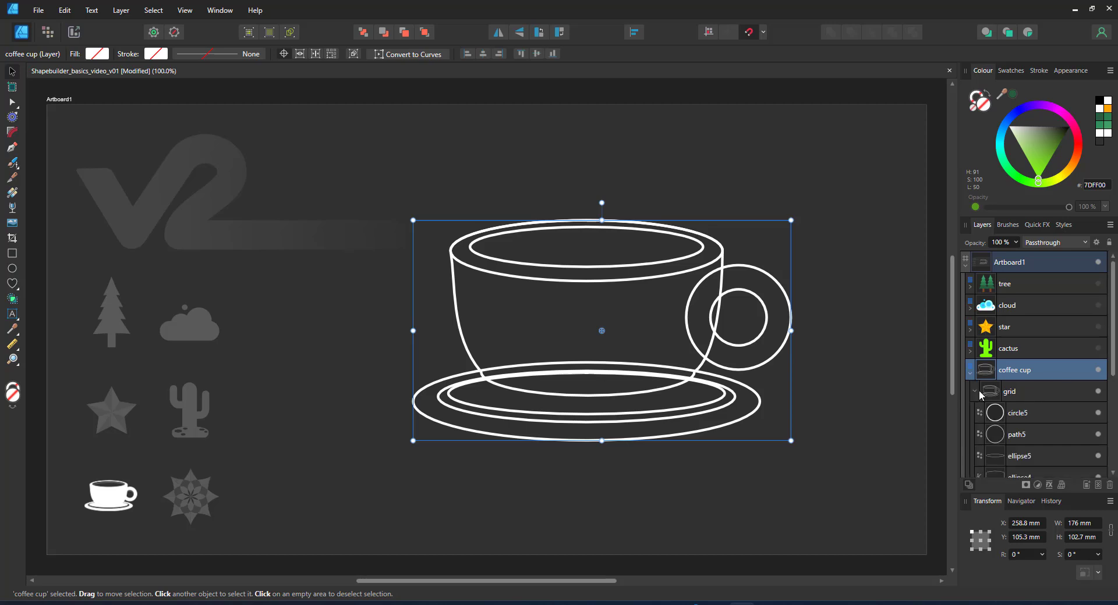
Examine how the coffee cup is built by selecting the handle circle, the rim ellipse and the cup body curve with its nodes.
scroll(1045, 371, down, 3)
click(1032, 349)
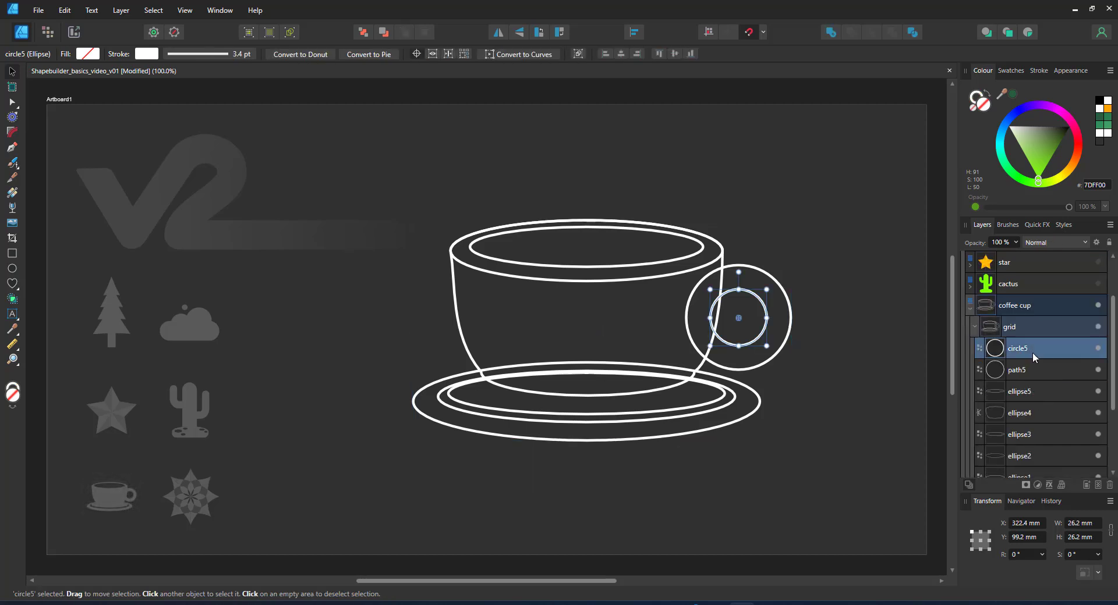
scroll(1023, 411, down, 3)
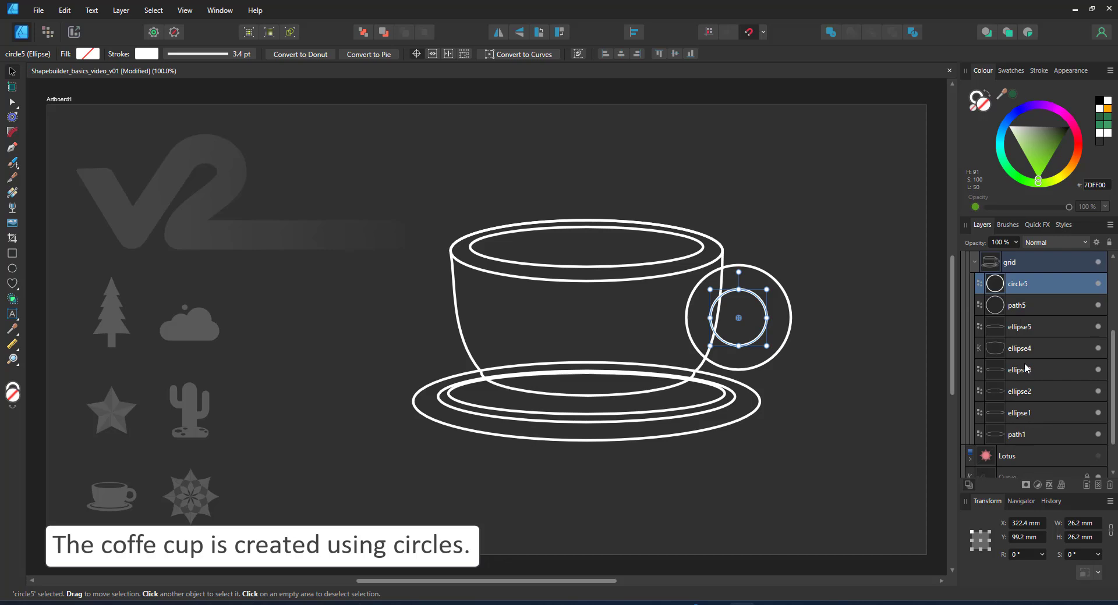
click(1016, 435)
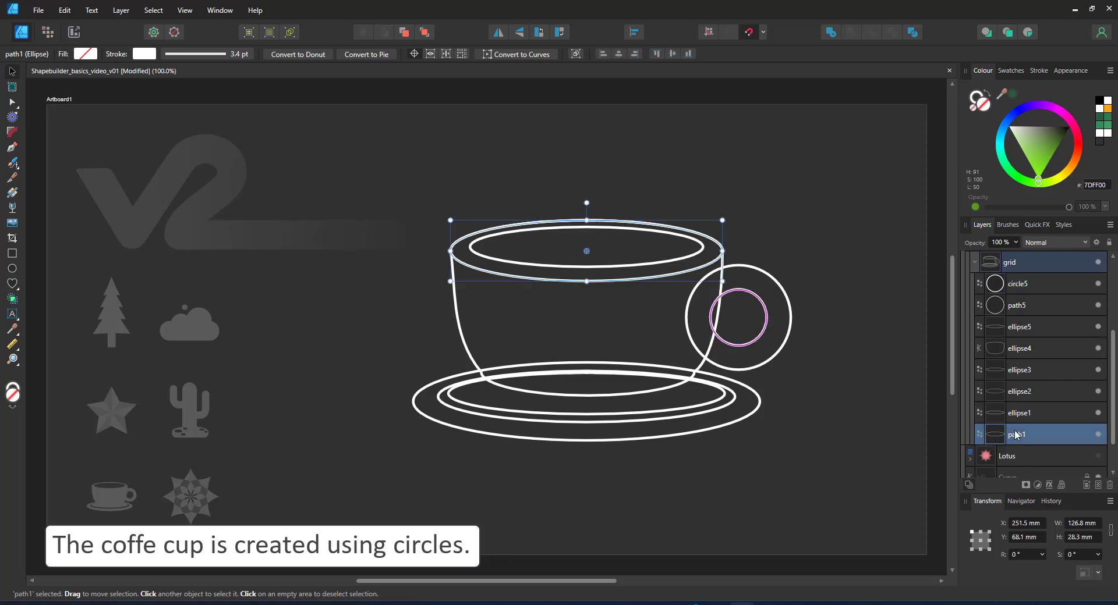
click(1026, 353)
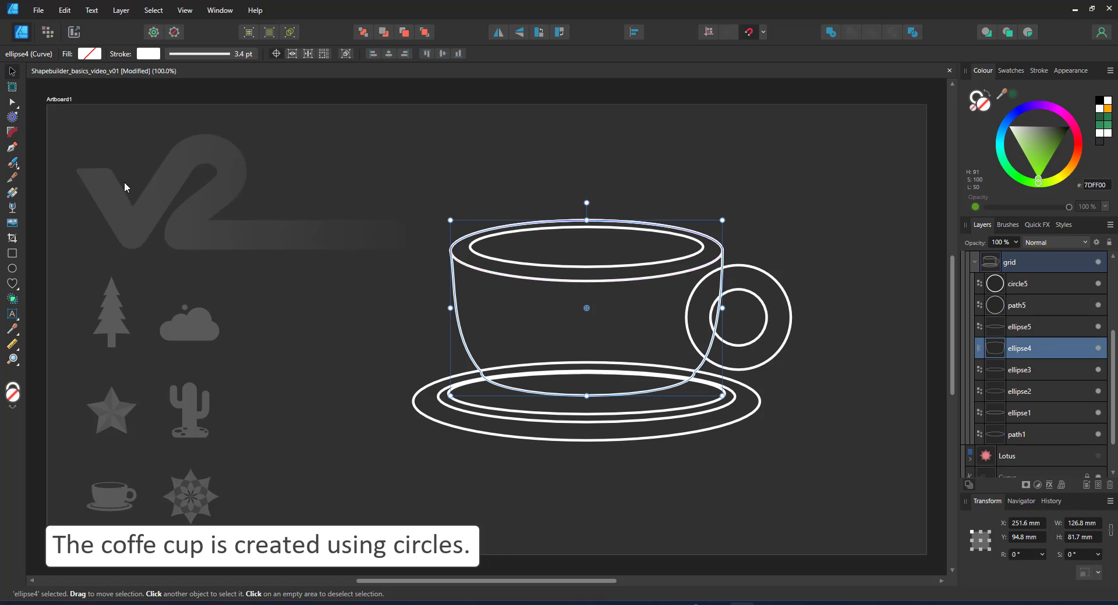
key(a)
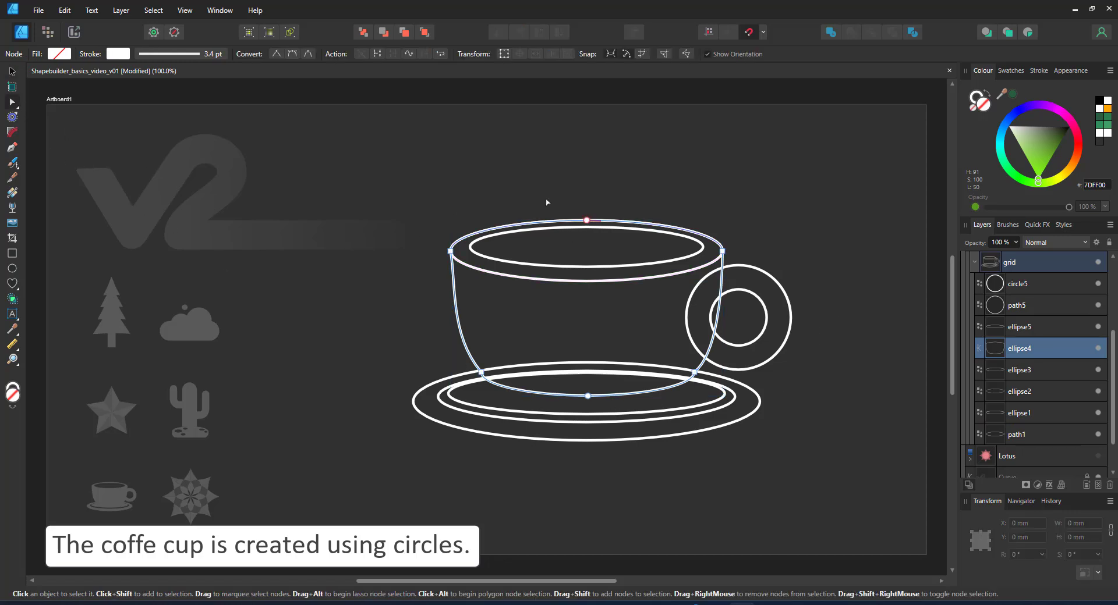
drag(407, 204, 756, 302)
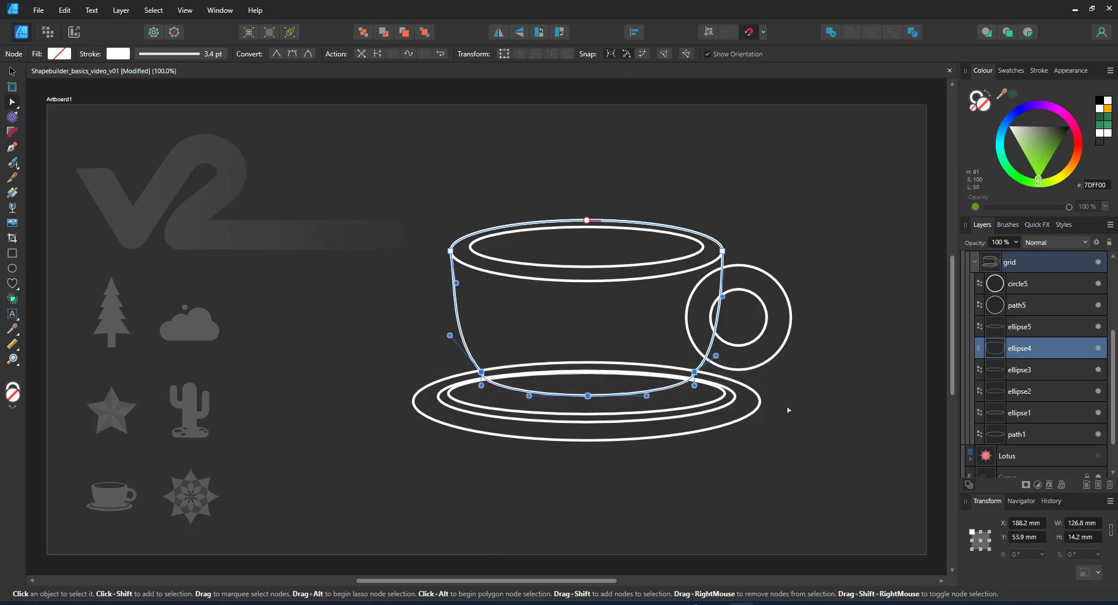
click(12, 71)
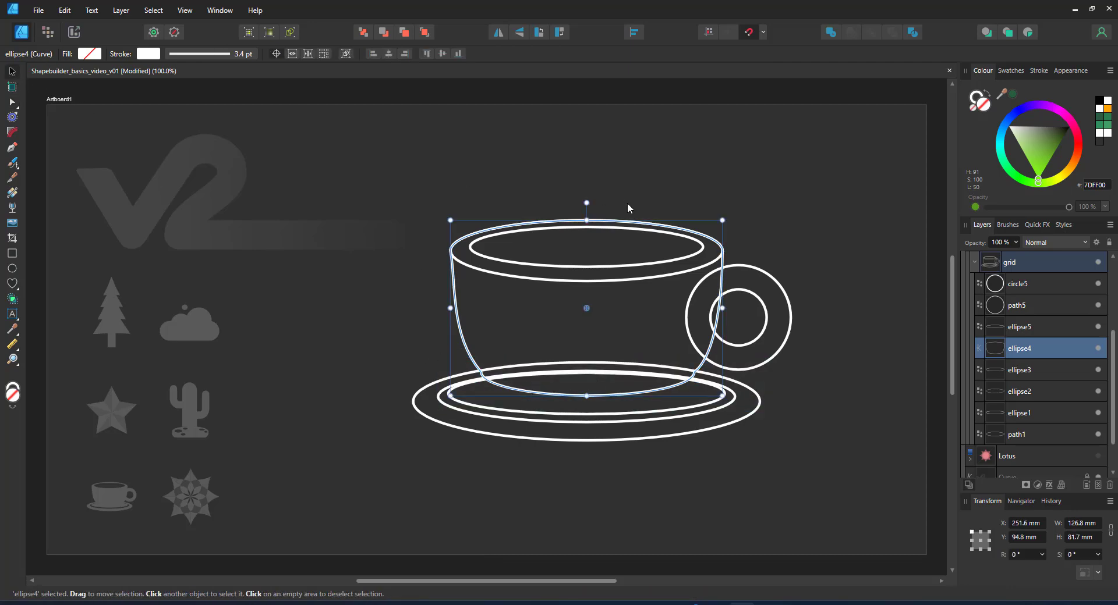
Place a copy of the inner rim ellipse and a smaller overlapping ellipse beside the cup and combine them with Boolean Add.
key(ctrl+d)
click(609, 277)
mouse_move(609, 277)
mouse_down()
mouse_move(374, 342)
mouse_move(315, 303)
mouse_move(126, 325)
mouse_move(364, 293)
mouse_move(397, 317)
mouse_up()
shift+click(408, 293)
click(830, 33)
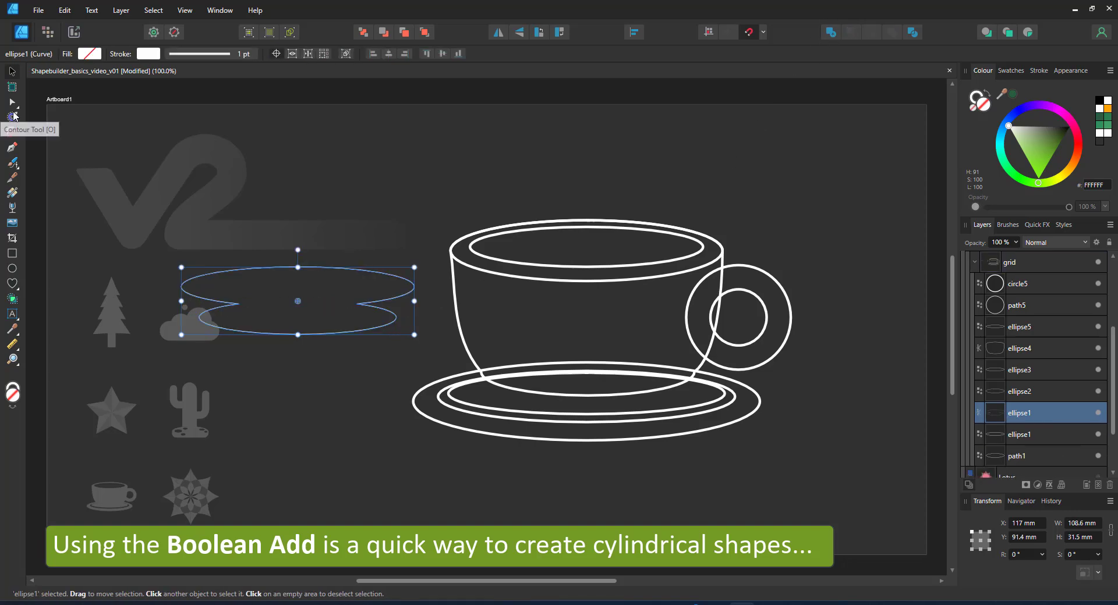
Delete the inner nodes of the combined ellipses and extend the lower nodes downward to form a tapered cylinder about 86 mm tall.
click(13, 102)
drag(234, 292, 388, 326)
key(Delete)
drag(153, 301, 397, 435)
click(13, 72)
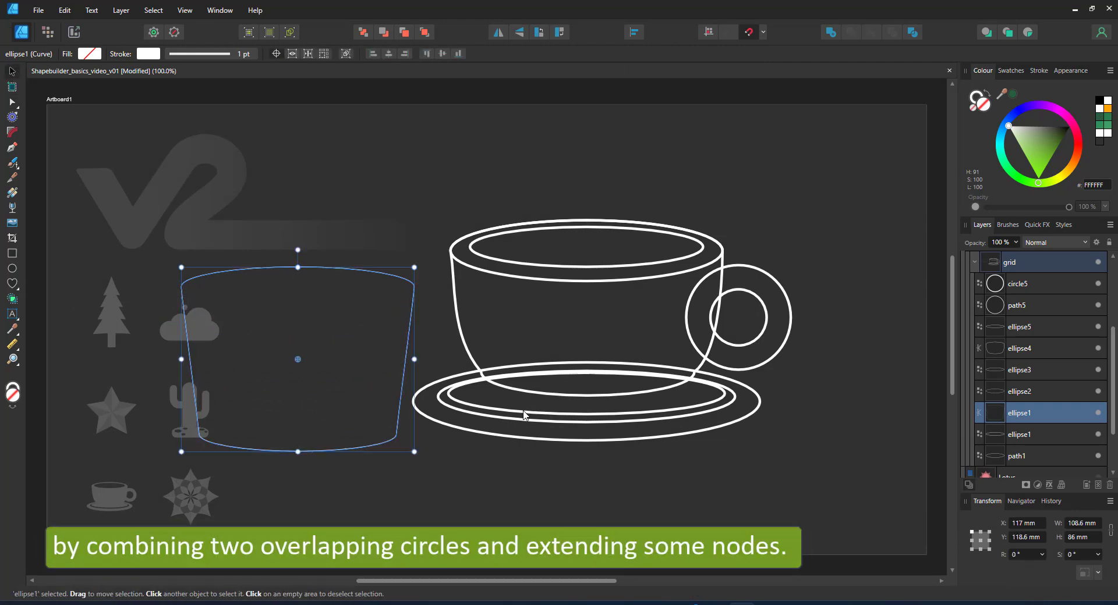
Delete the tapered cylinder beside the coffee cup and clear the selection.
click(446, 474)
click(406, 355)
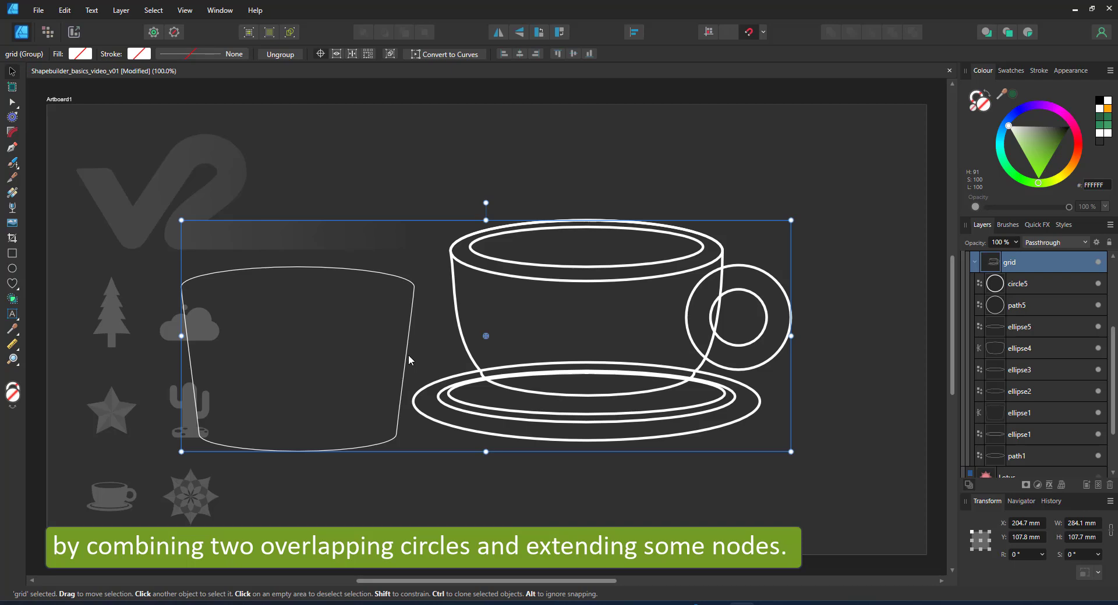
double_click(407, 354)
key(Delete)
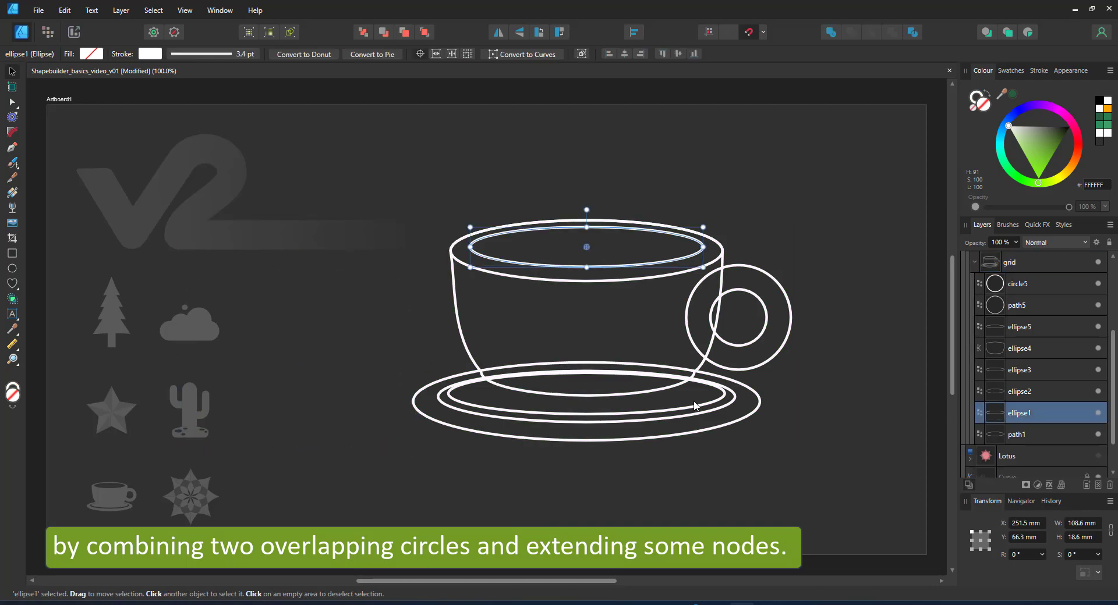
click(494, 199)
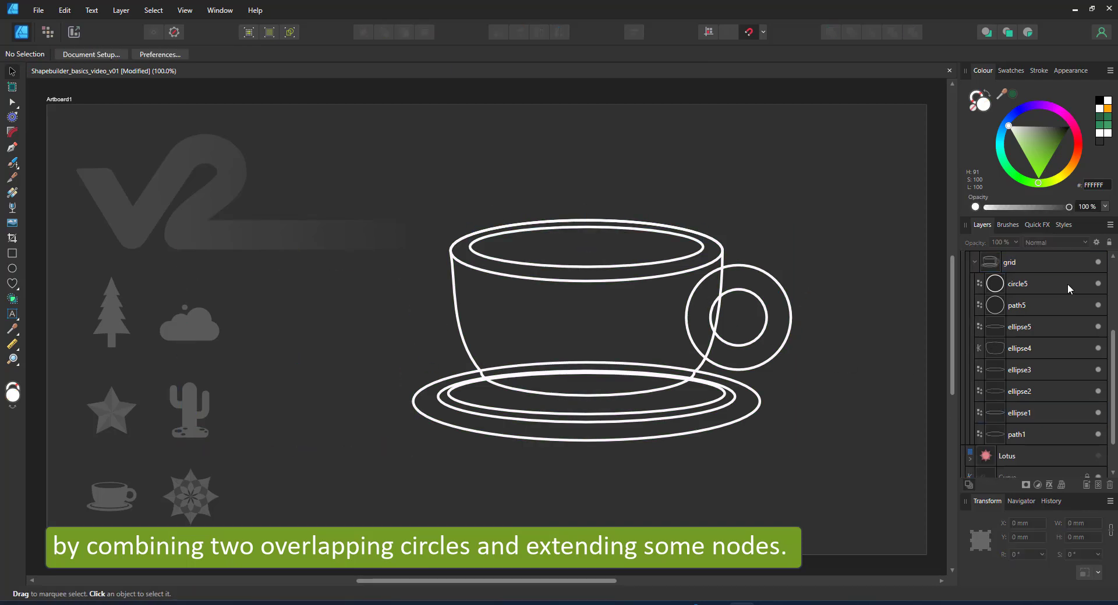
Select the coffee cup's grid group and switch the view mode to the Outline wireframe.
click(1028, 261)
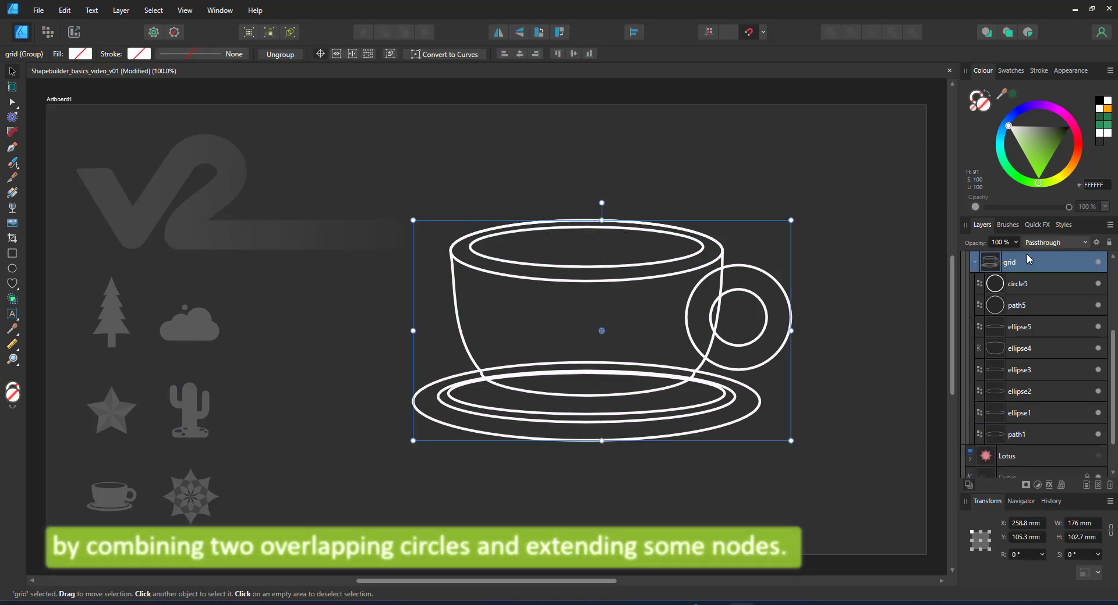
click(179, 17)
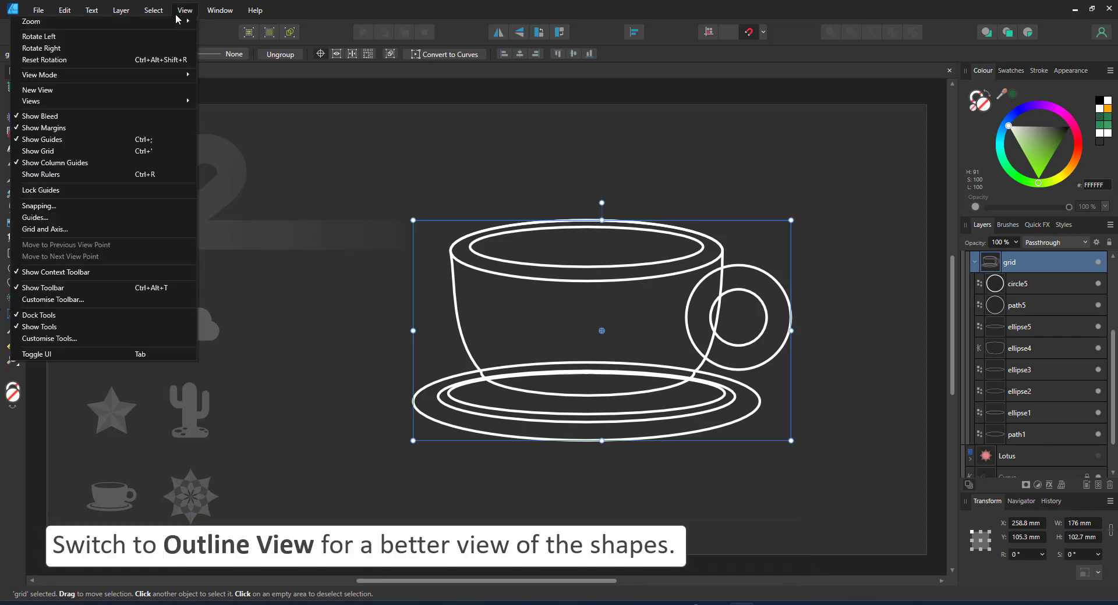
mouse_move(146, 80)
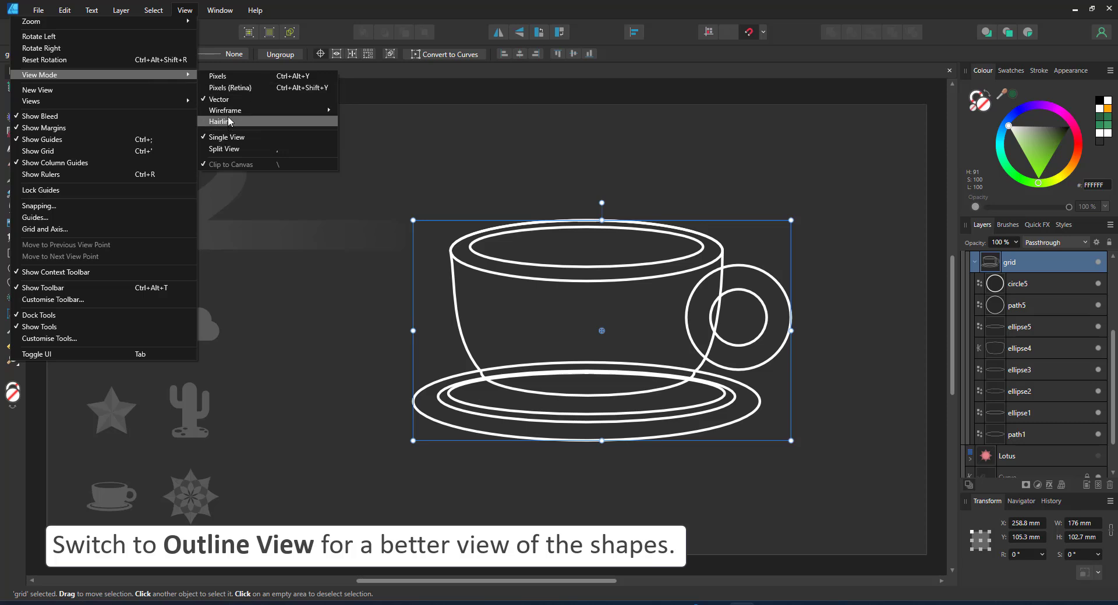
mouse_move(230, 112)
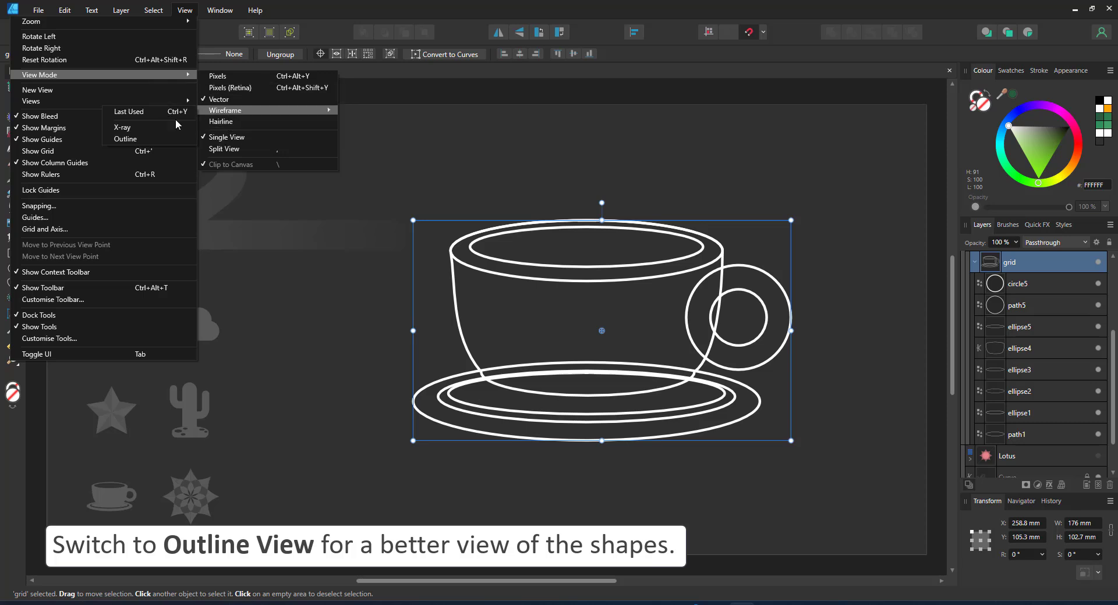
click(142, 141)
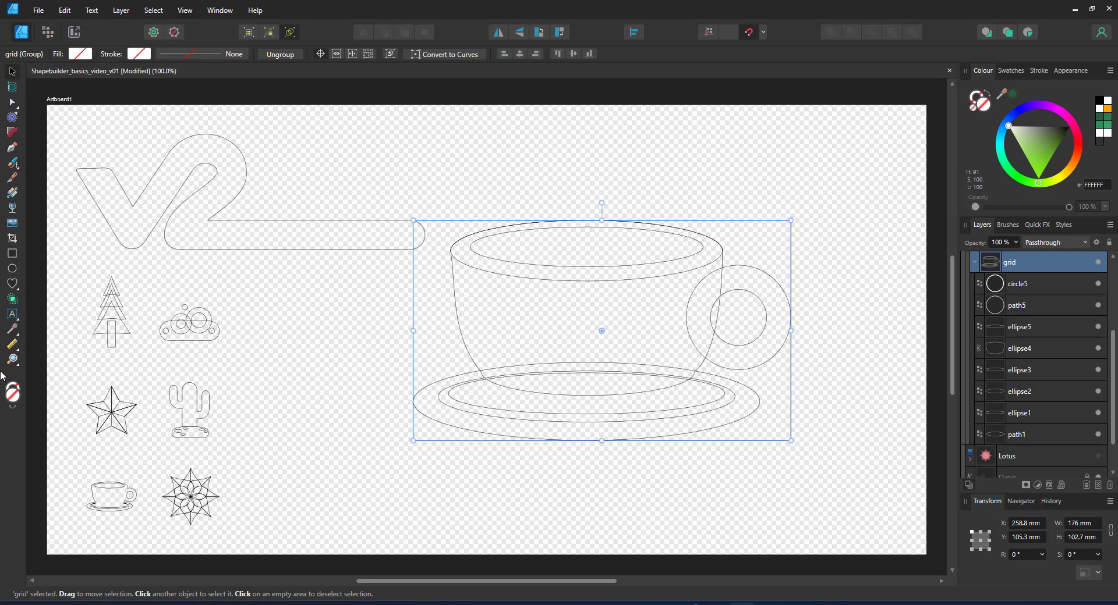
With the Shape Builder, create one shape from cup body, rim, handle and saucer, excluding the openings and saucer gap, and leave wireframe view.
click(12, 298)
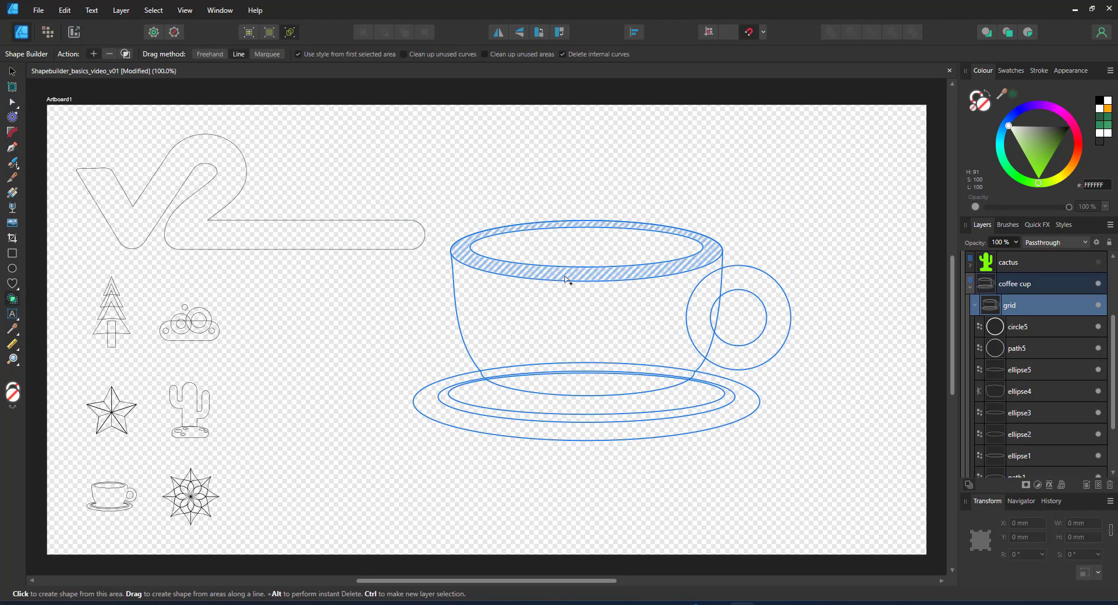
mouse_move(677, 278)
mouse_down()
mouse_move(693, 256)
mouse_move(711, 318)
mouse_move(723, 242)
mouse_up()
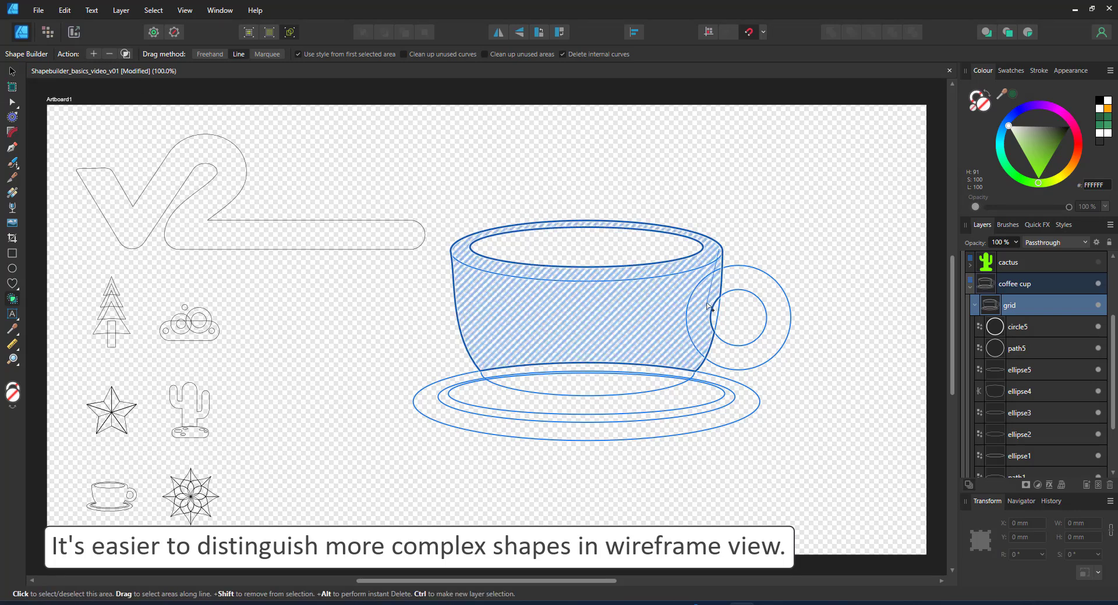
drag(711, 314, 712, 318)
drag(622, 353, 626, 402)
click(684, 417)
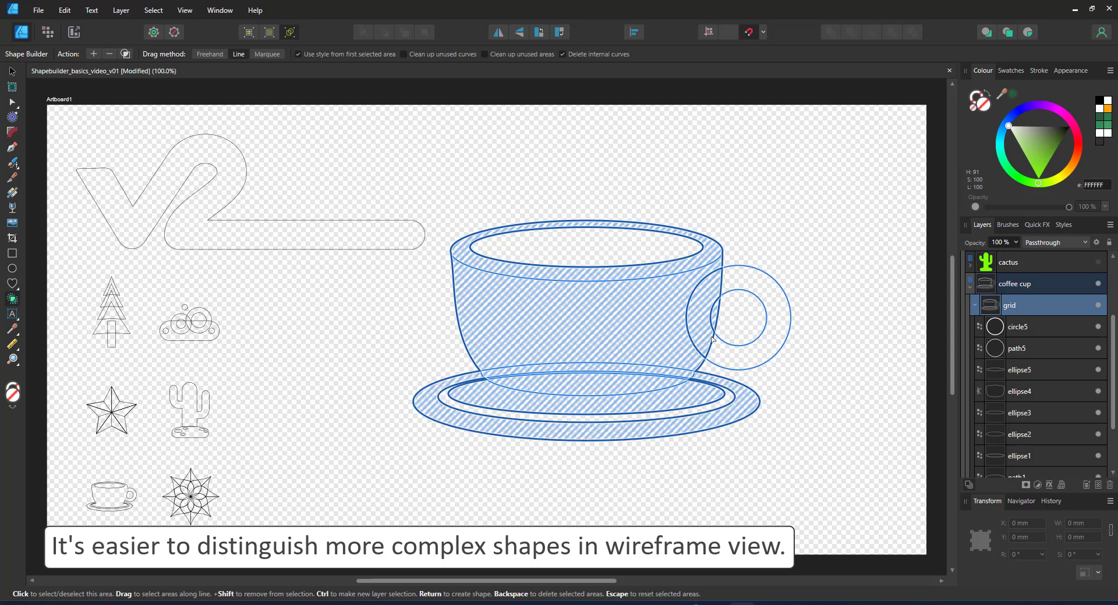
drag(712, 340, 744, 369)
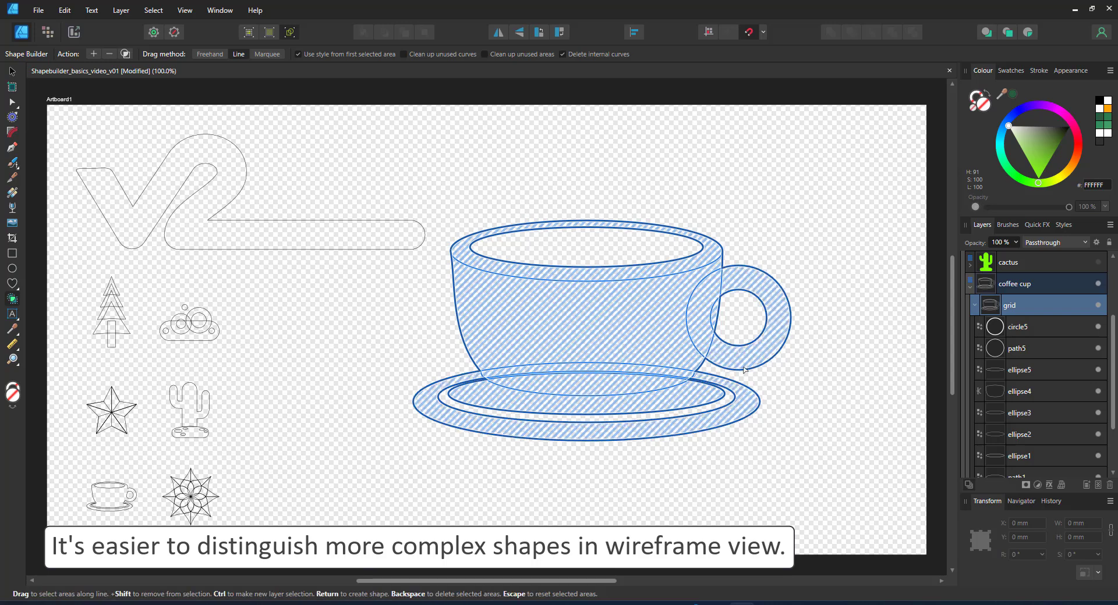
click(125, 54)
key(ctrl+y)
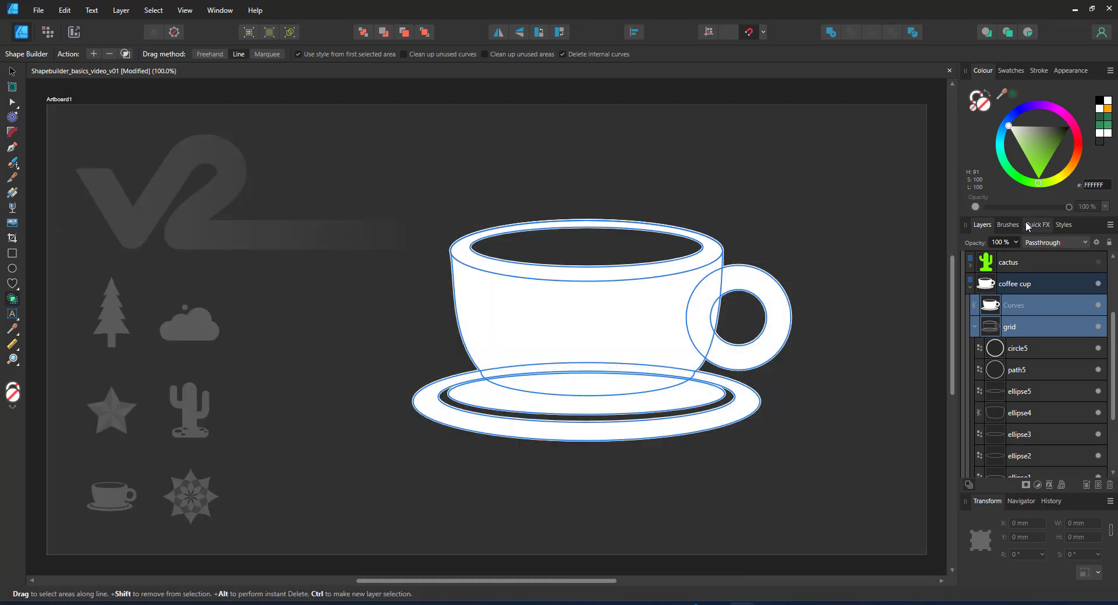
Fill the combined coffee cup shape with pink FFAFC6 and hide the cup's grid group.
click(1031, 298)
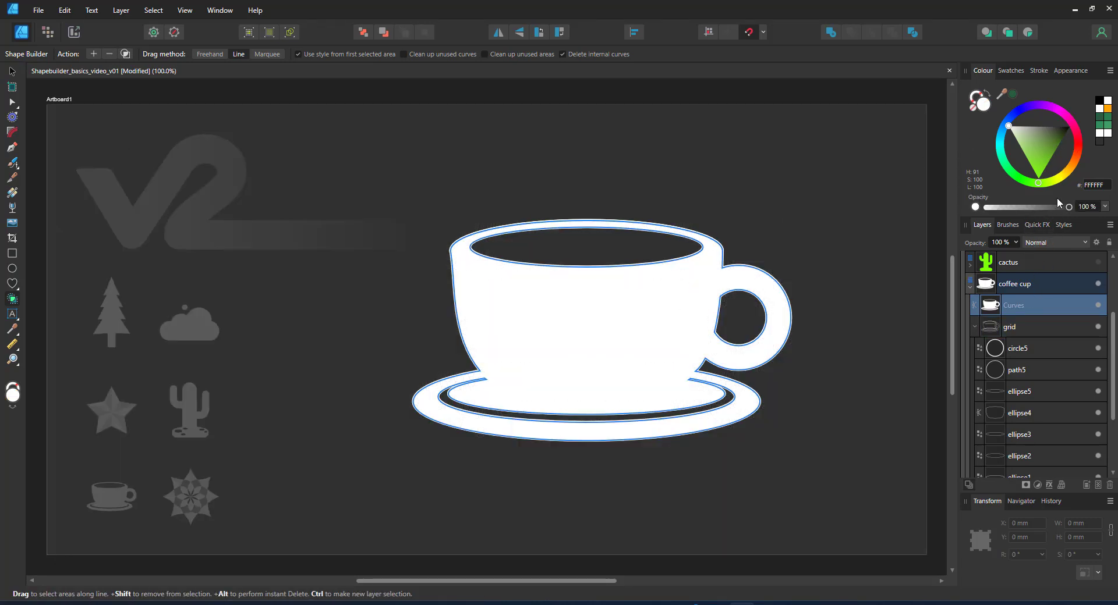
click(1075, 132)
drag(1037, 151, 1044, 164)
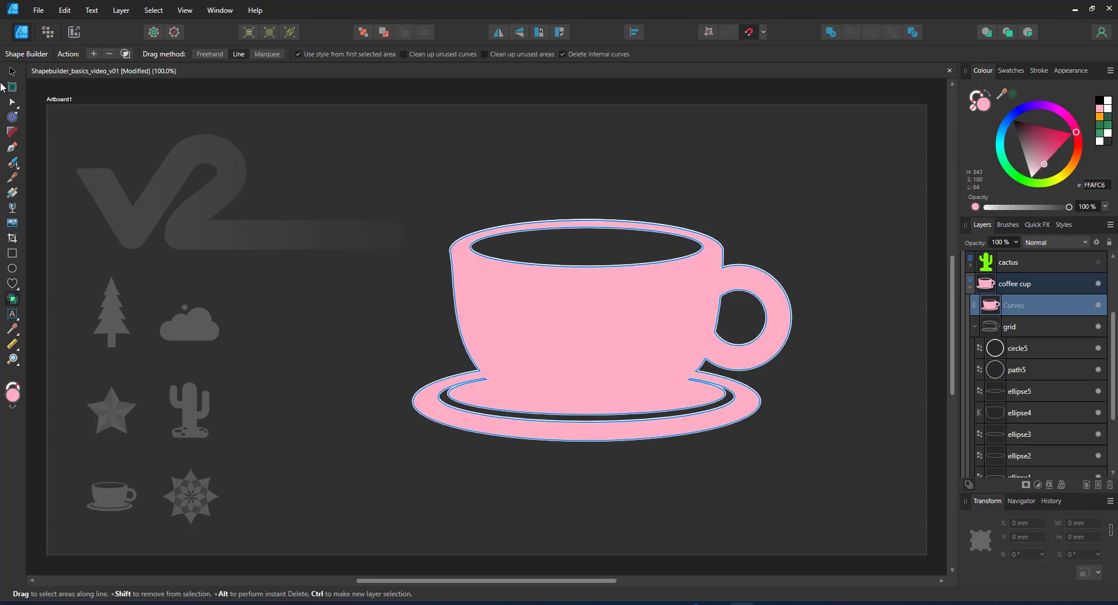
click(8, 73)
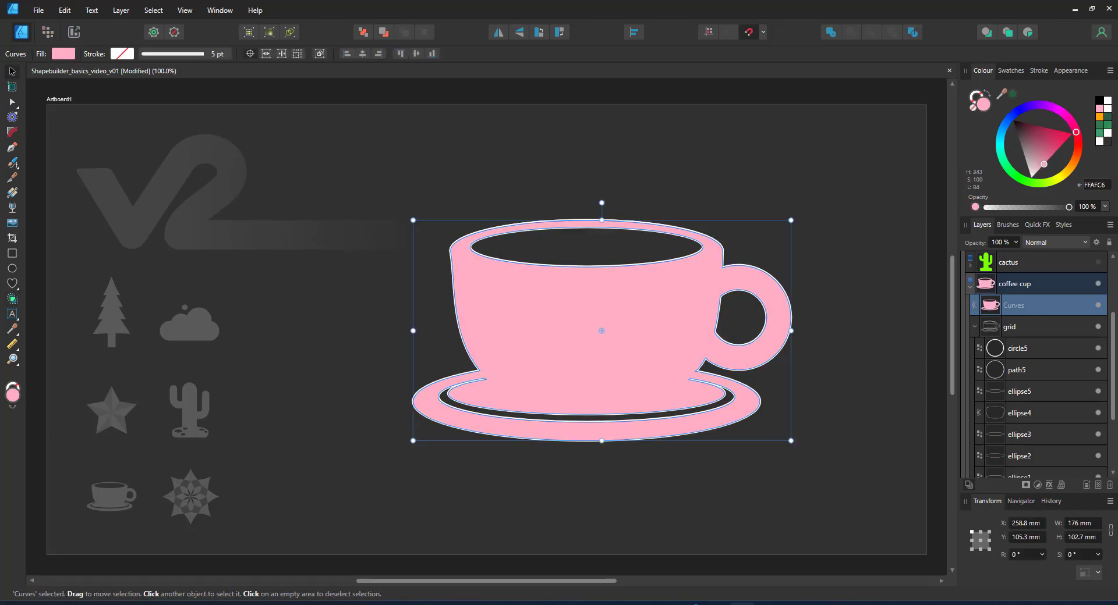
click(1098, 327)
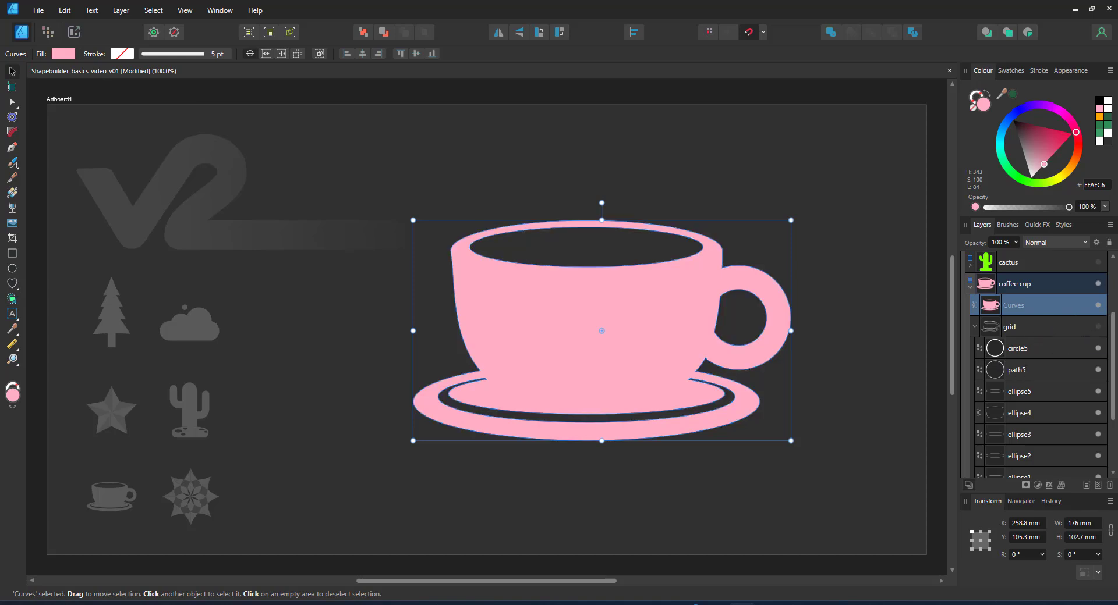
Collapse and hide the coffee cup layer, and show, select and expand the Lotus layer.
click(969, 285)
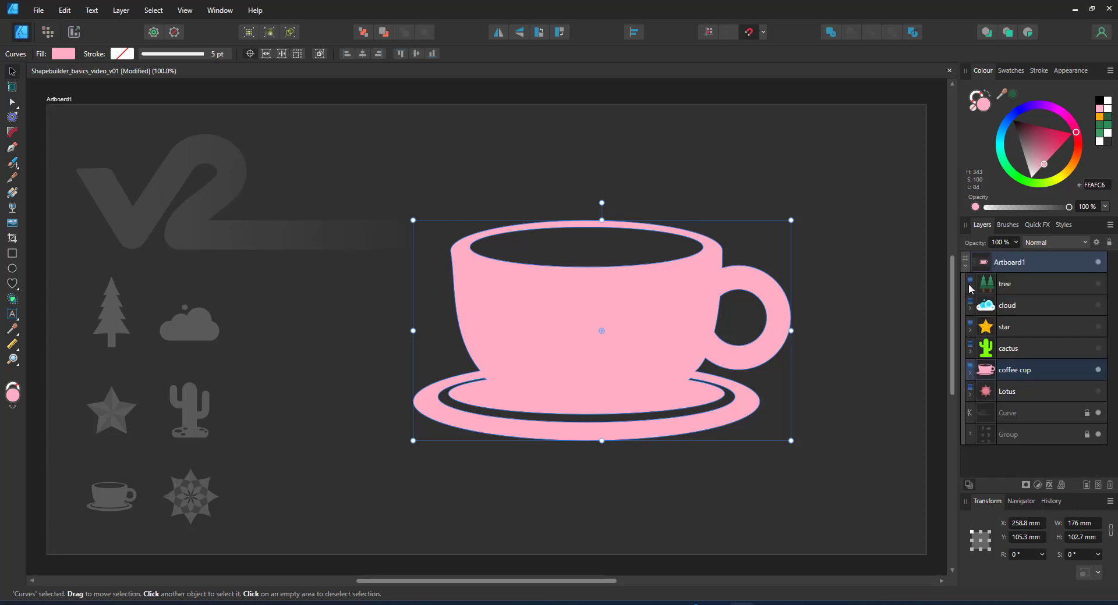
click(1097, 370)
click(1097, 392)
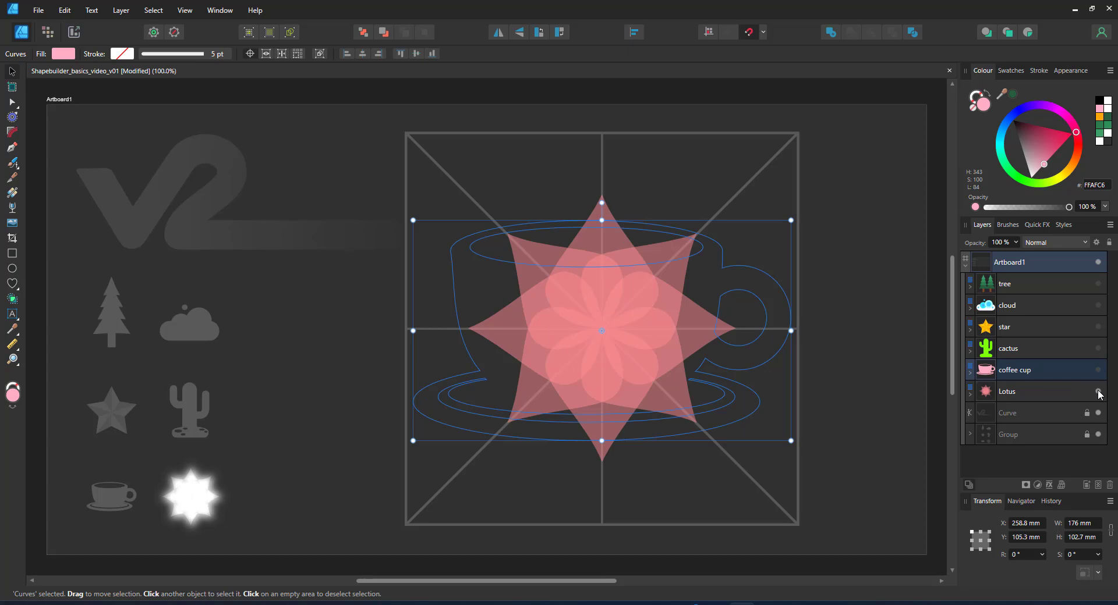
click(1056, 395)
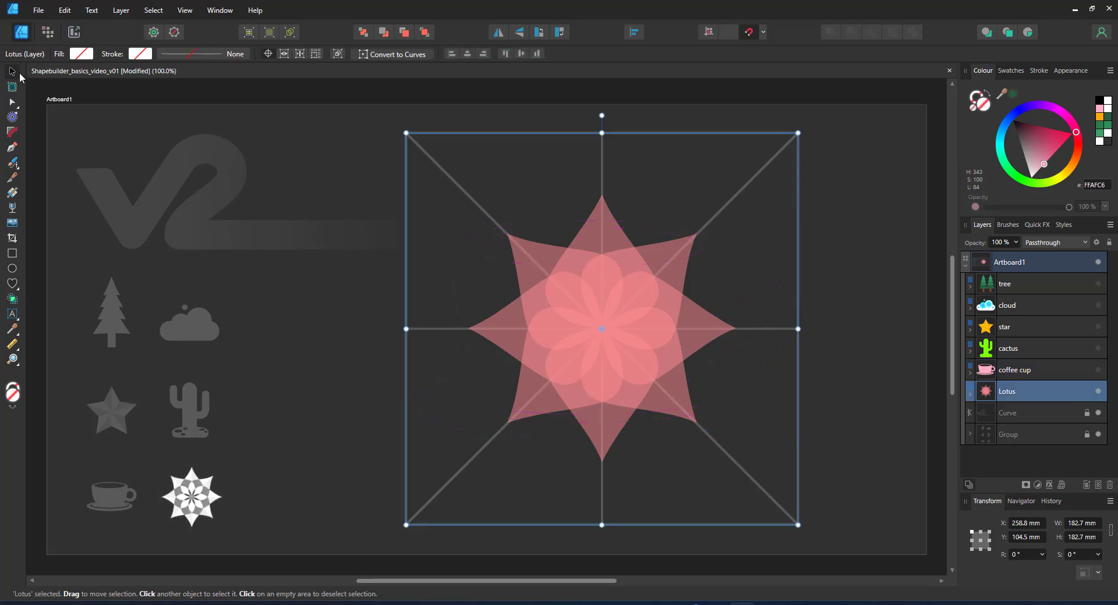
click(970, 398)
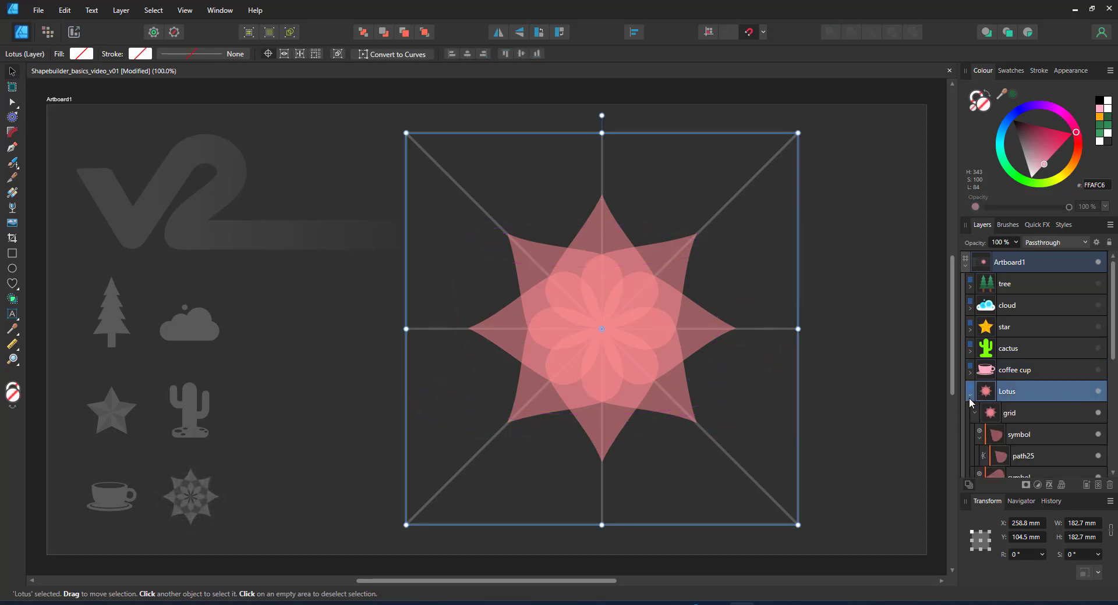
Hide all the petal symbols inside the Lotus grid and select the group of grid lines.
scroll(1044, 414, down, 4)
click(1024, 416)
scroll(1050, 345, up, 3)
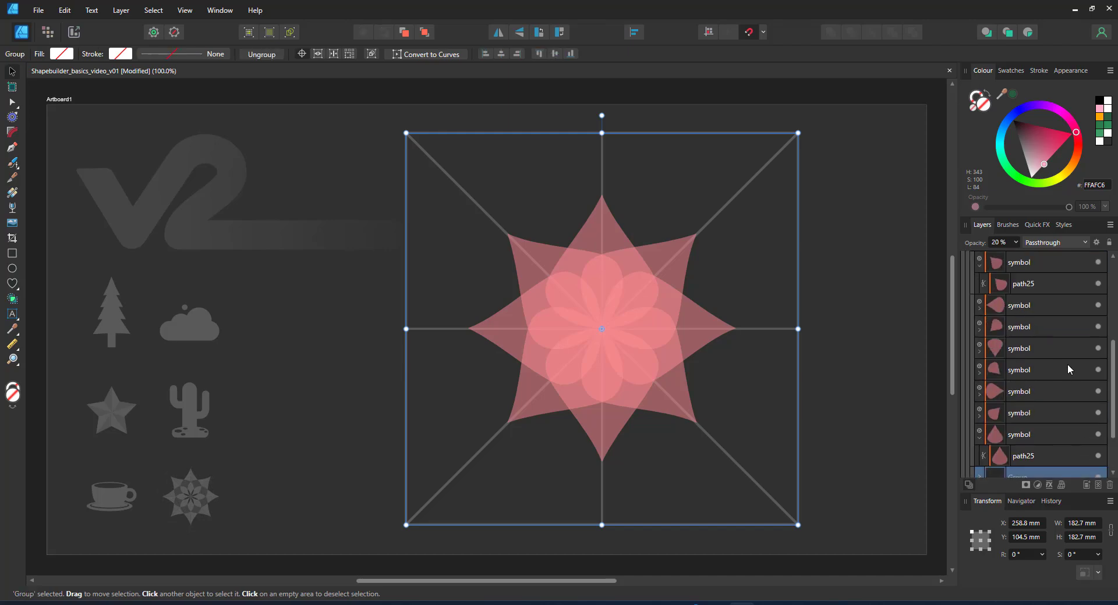
click(1063, 394)
scroll(1052, 418, down, 3)
shift+click(1040, 370)
click(1098, 371)
click(1055, 397)
click(1040, 414)
Examine the individual square, diagonal and centre lines of the Lotus grid with the Node tool.
key(a)
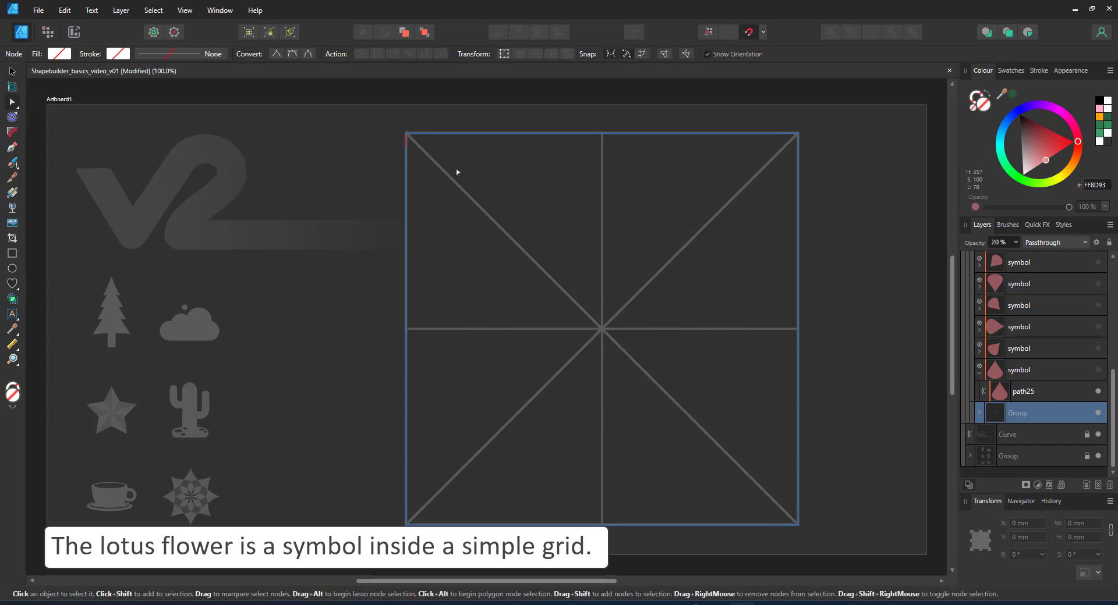
click(448, 178)
click(602, 198)
click(687, 329)
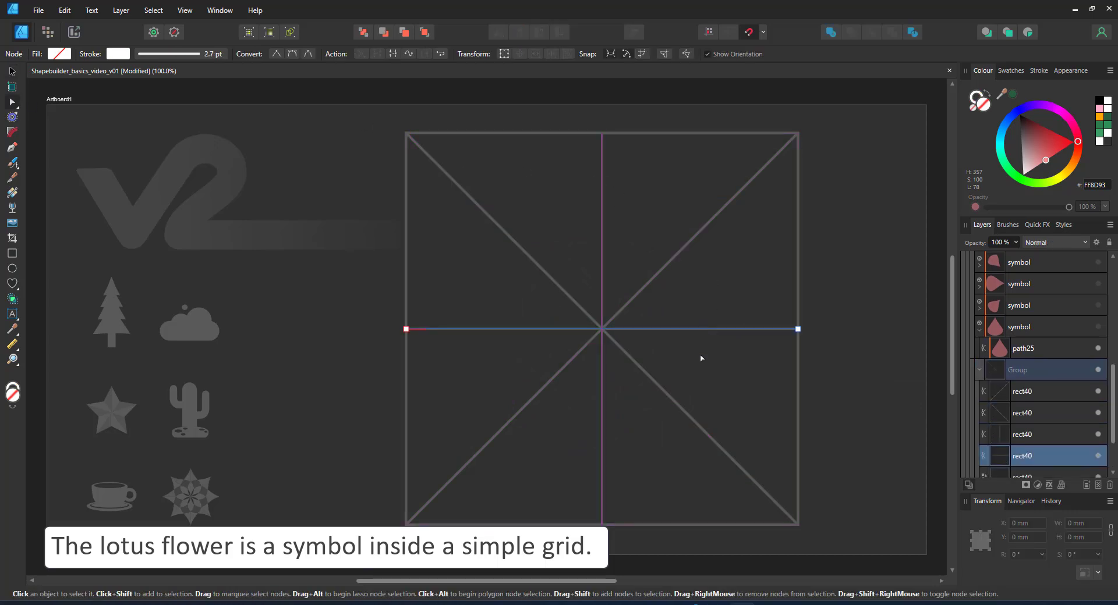
Select all eight petal symbols in the Lotus grid and show them again.
click(1060, 345)
click(1031, 286)
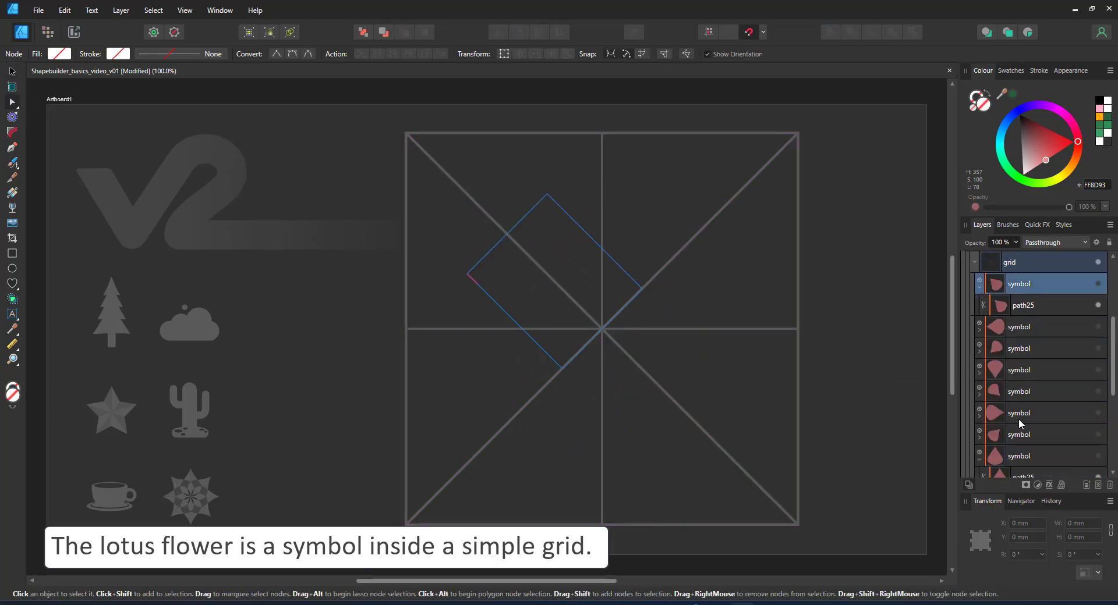
shift+click(1033, 459)
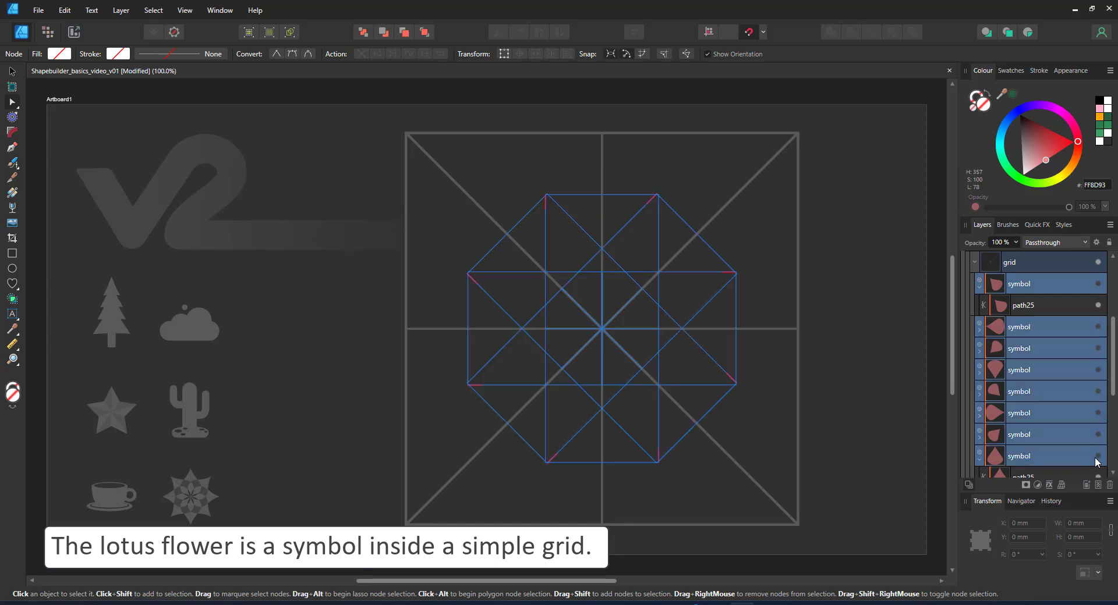
Lengthen the teardrop path25 inside the first petal symbol to about 84.5 mm, keeping the whole flower within the square grid.
click(1040, 285)
click(1039, 307)
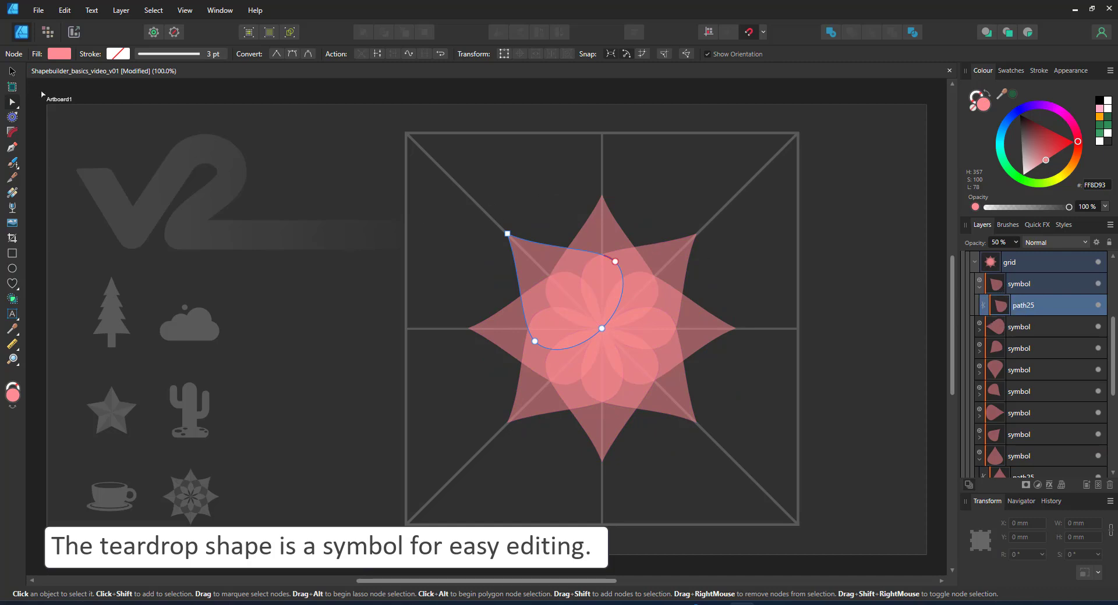
click(12, 73)
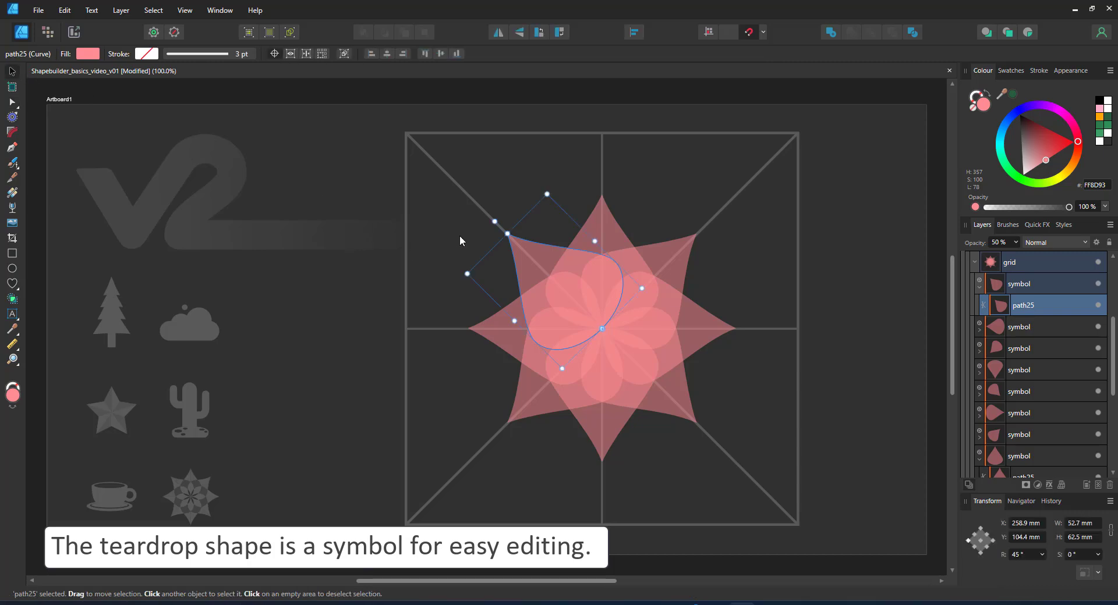
drag(507, 234, 399, 150)
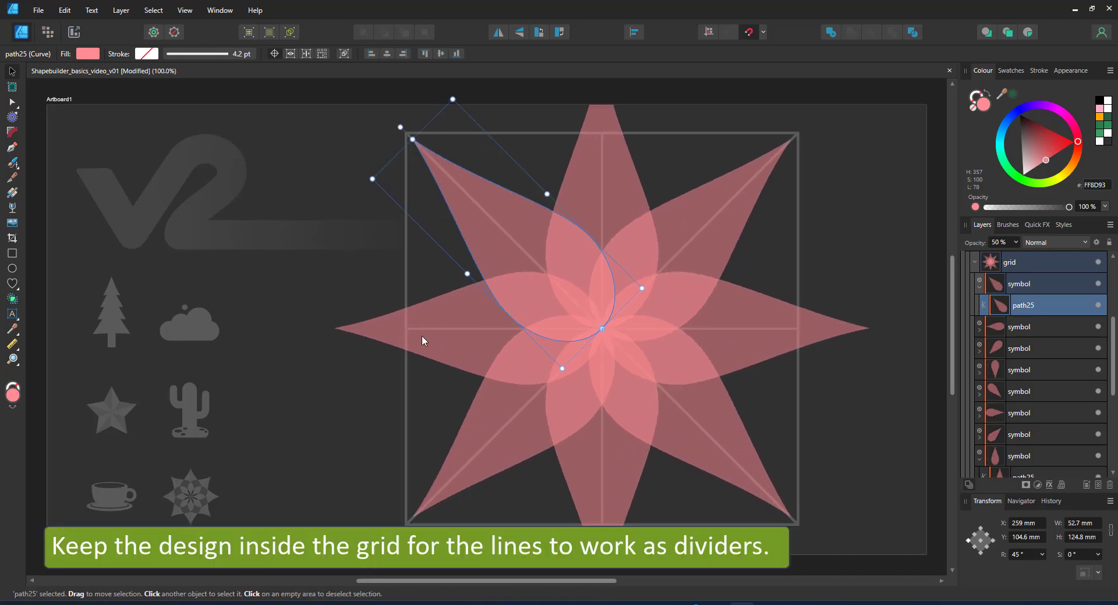
drag(413, 139, 473, 202)
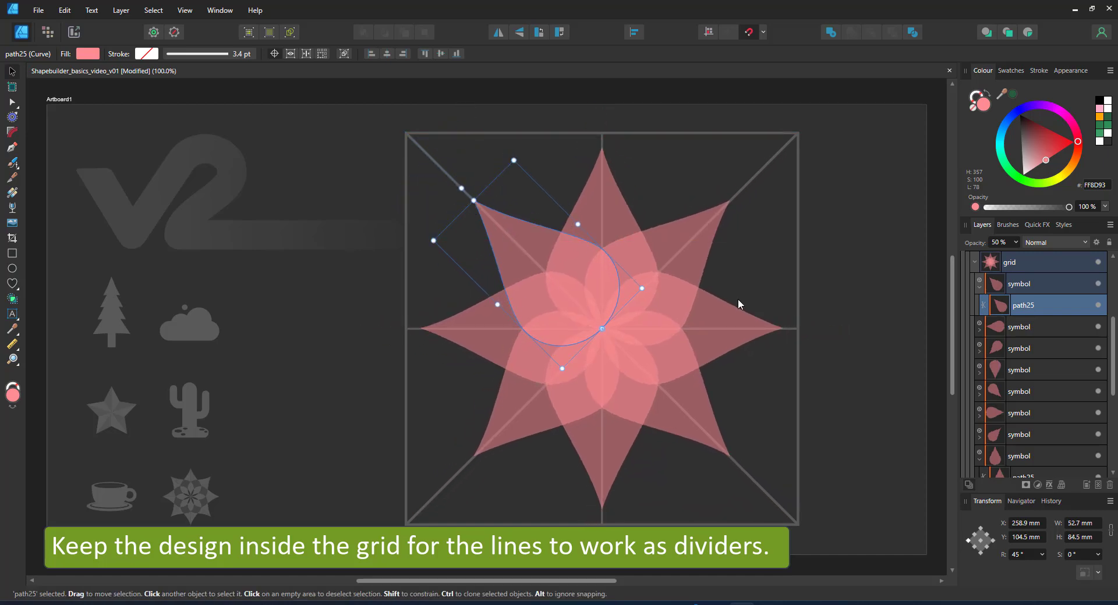
With the Shape Builder on the grid group, create one shape from the clockwise half of each of the eight outer petal tips.
click(1009, 263)
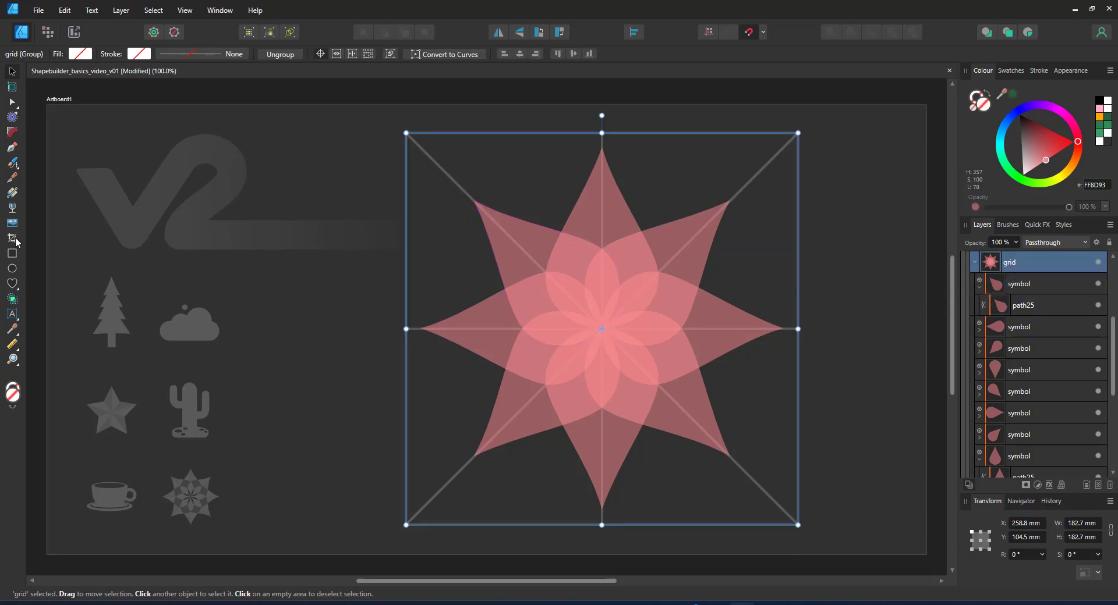
click(12, 299)
click(606, 233)
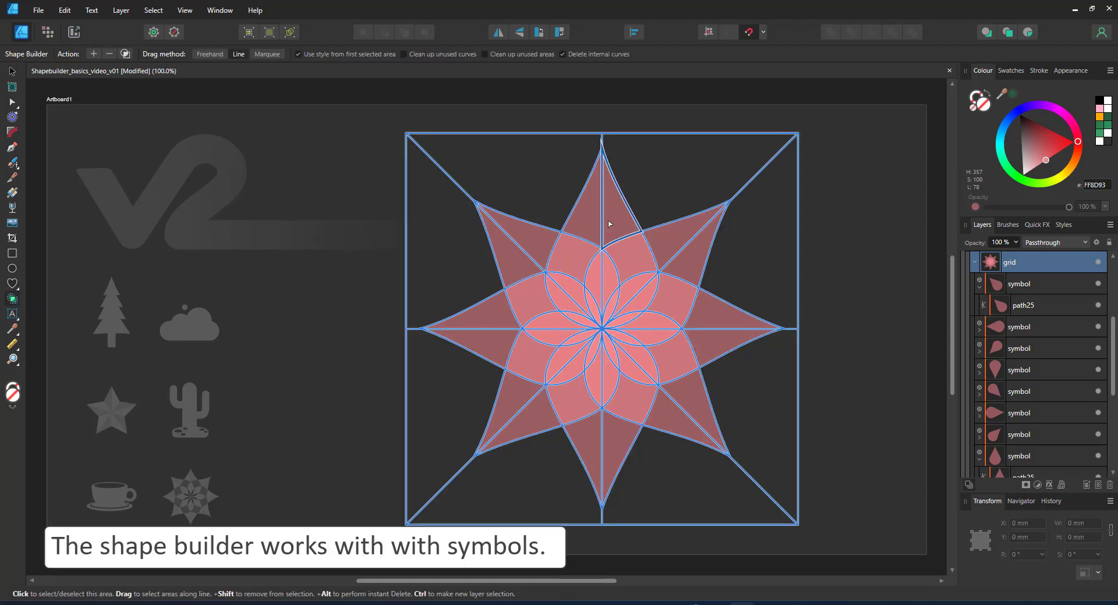
click(684, 266)
click(719, 349)
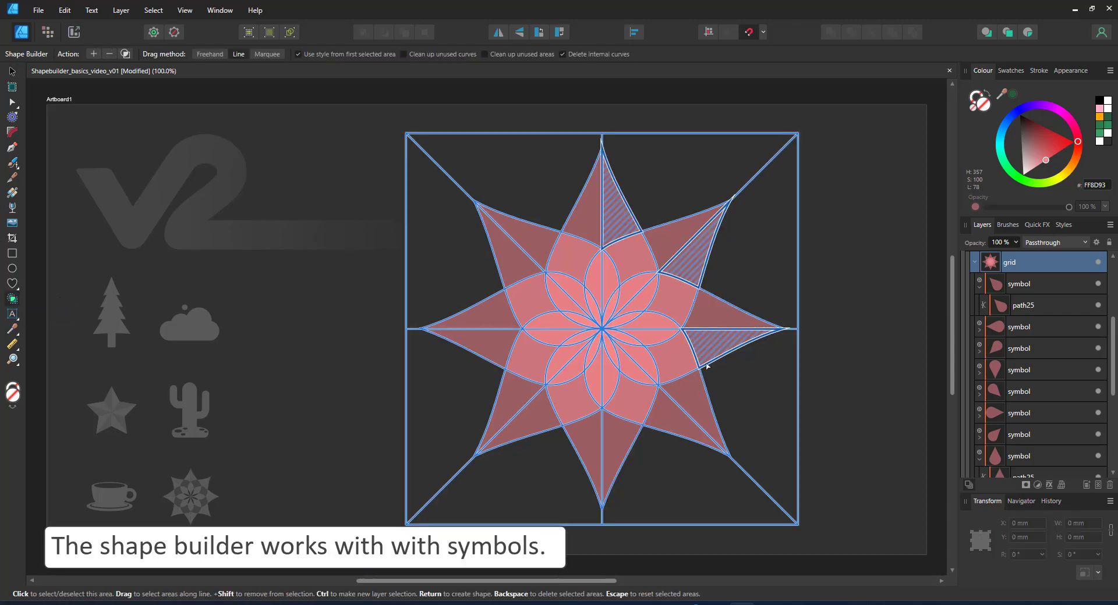
click(674, 420)
click(582, 444)
click(521, 419)
click(483, 317)
click(521, 238)
click(124, 54)
Reselect the grid group and create one shape from the counterclockwise half of each of the eight outer petal tips.
click(1001, 285)
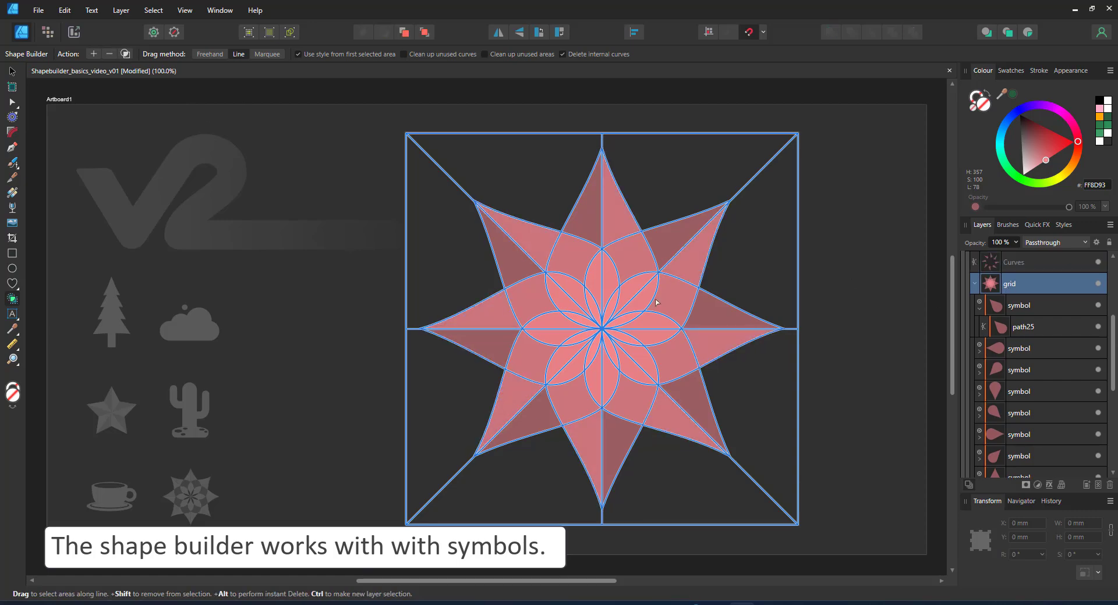
click(585, 216)
click(678, 238)
click(709, 317)
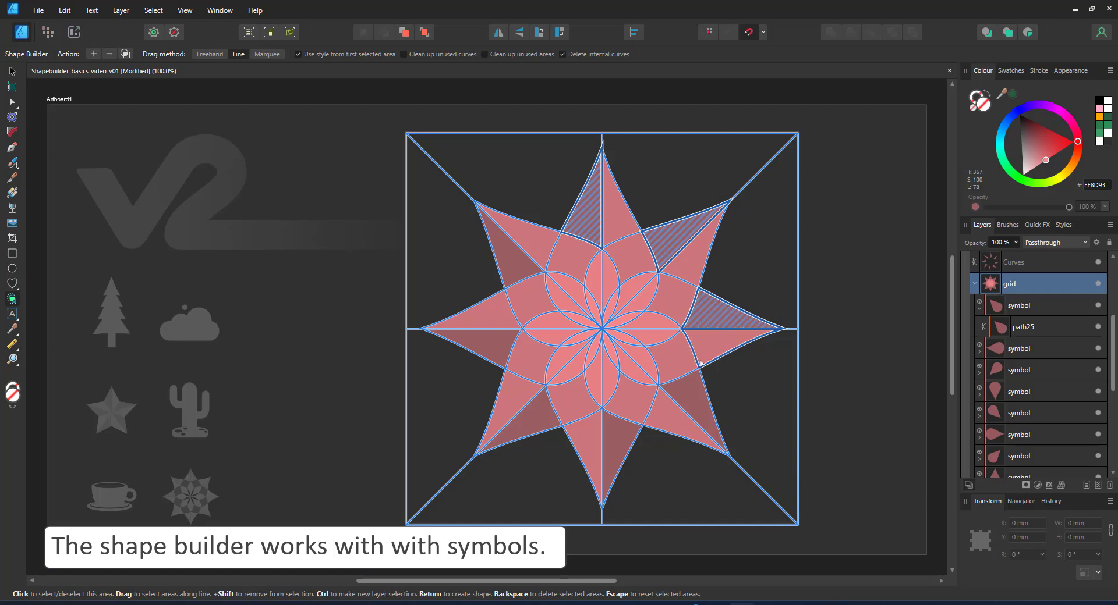
click(681, 396)
click(617, 448)
click(513, 407)
click(477, 341)
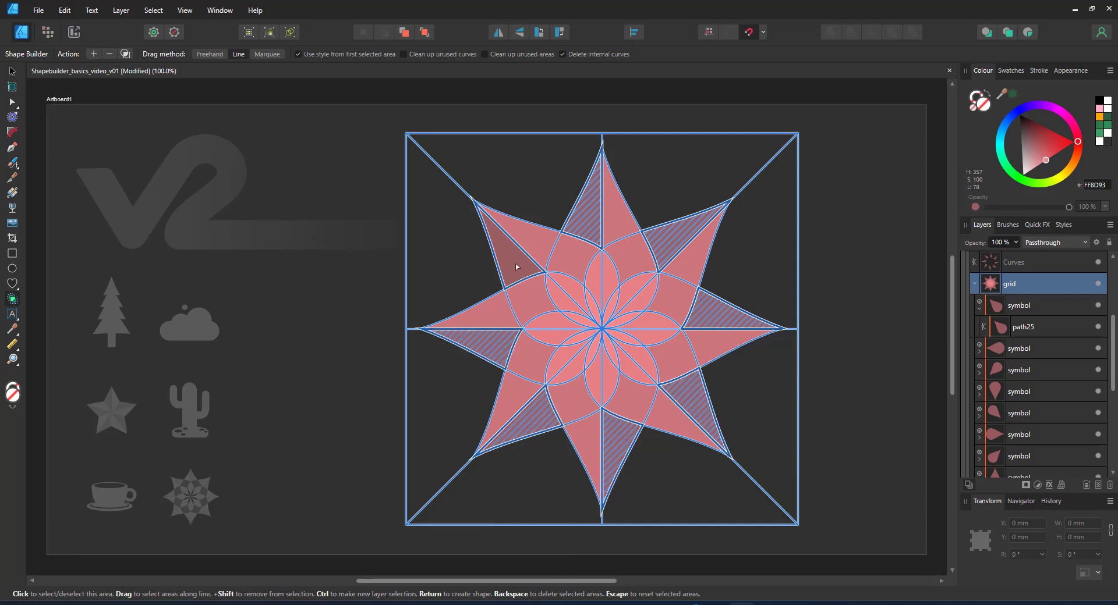
click(123, 54)
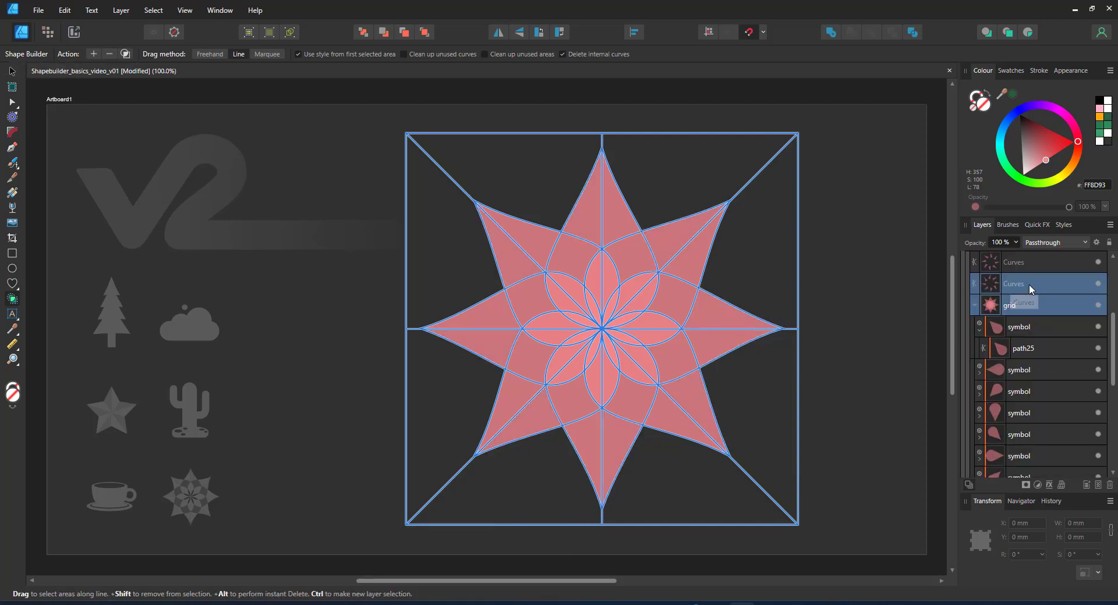
Hide the two shapes made from the petal tip halves and leave only the grid group selected and visible.
click(1097, 283)
click(1098, 262)
click(1083, 305)
click(1099, 306)
Create one shape from the ring of segments between the outer petal tips and the inner petals.
click(569, 259)
click(537, 301)
click(633, 256)
click(539, 368)
click(575, 399)
click(626, 399)
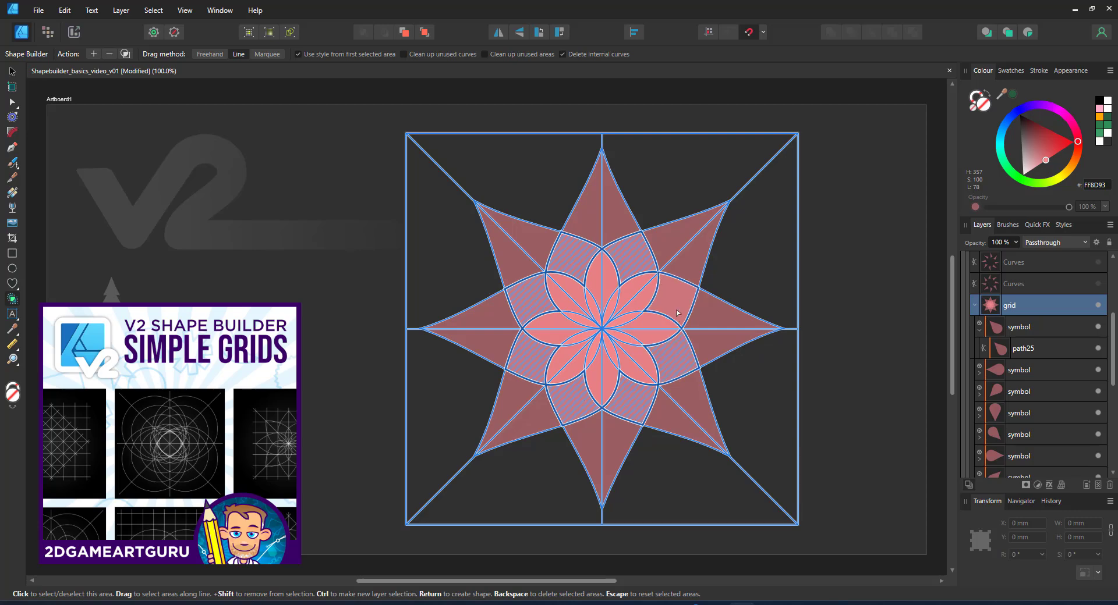
click(125, 53)
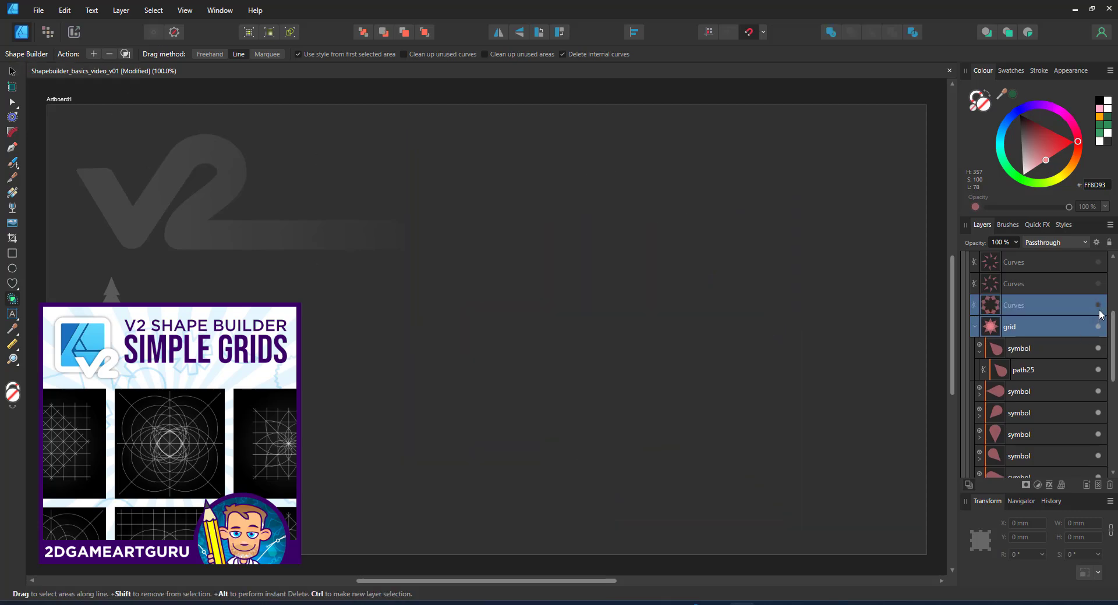
Create one shape from the clockwise half of each of the eight inner petals.
click(609, 281)
click(645, 300)
click(656, 336)
mouse_move(640, 376)
mouse_down()
mouse_move(561, 368)
mouse_move(553, 324)
mouse_up()
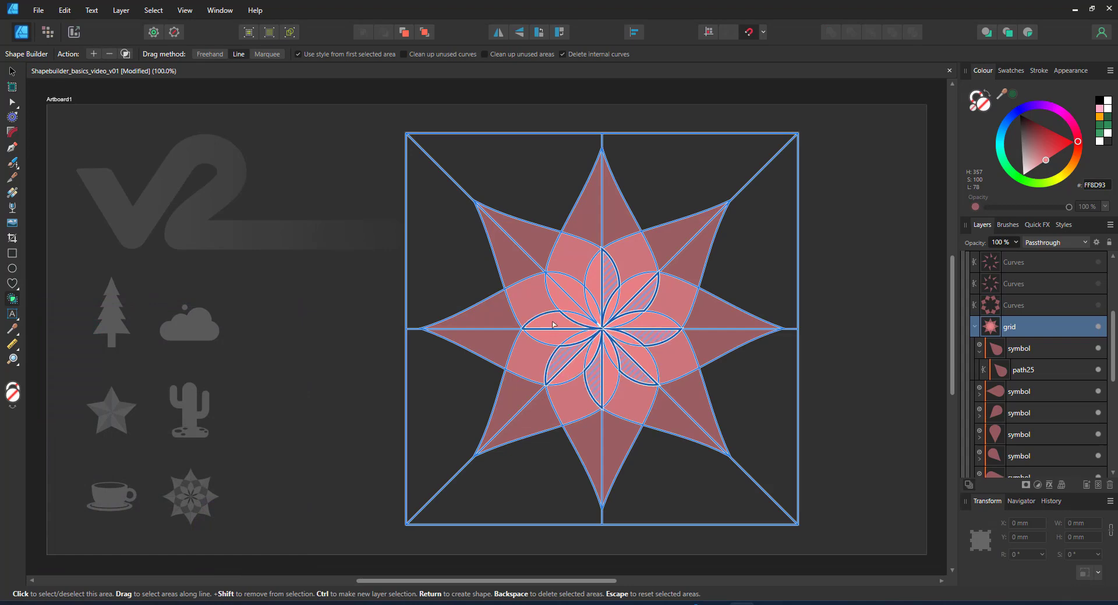
click(125, 54)
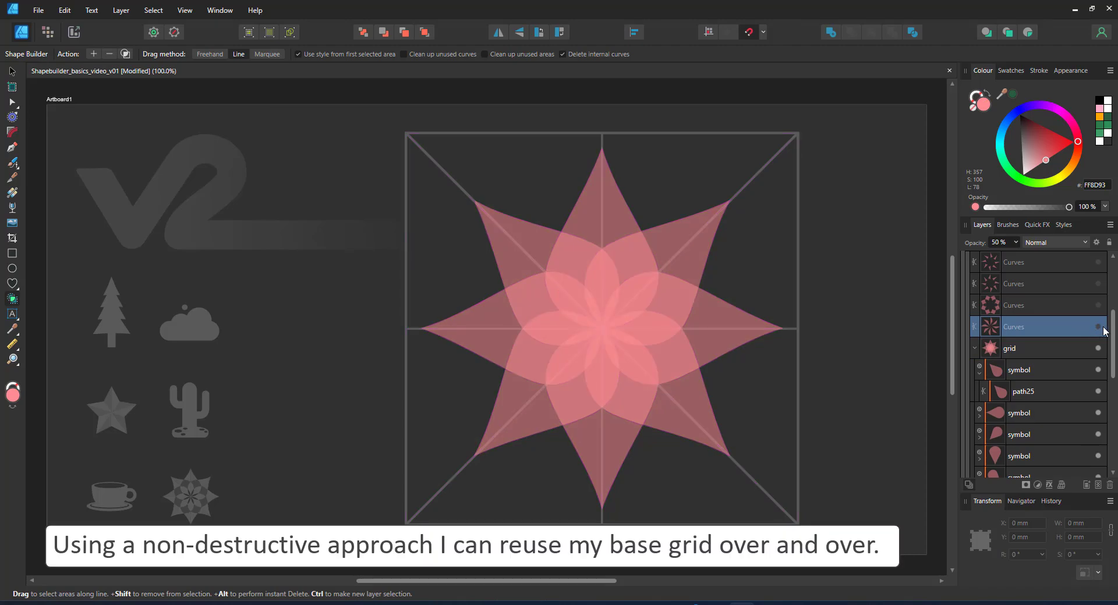
Create one shape from the counterclockwise halves of the inner petals, hide it, and keep the grid group selected and visible.
click(1064, 349)
click(593, 283)
click(560, 296)
mouse_move(548, 330)
mouse_down()
mouse_move(571, 370)
mouse_move(609, 378)
mouse_move(653, 369)
mouse_move(637, 282)
mouse_up()
click(125, 53)
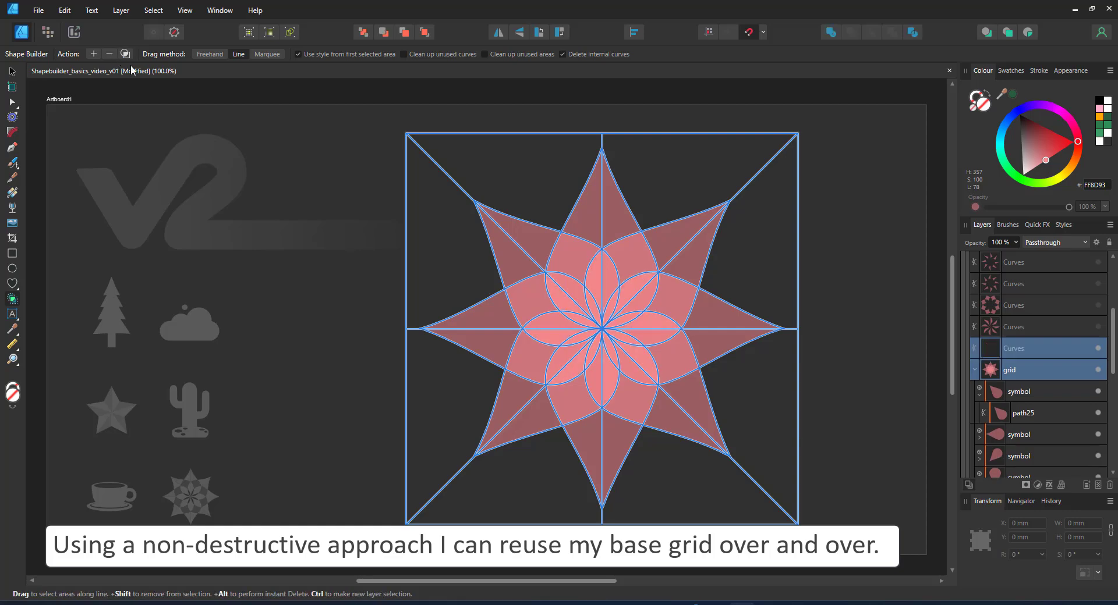
click(1096, 350)
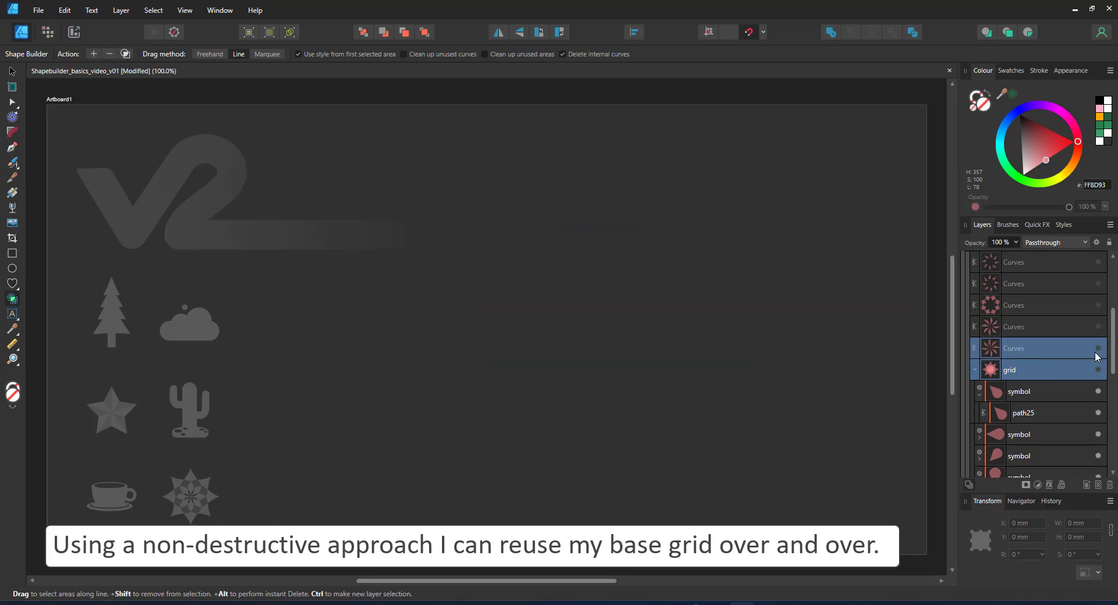
click(1077, 379)
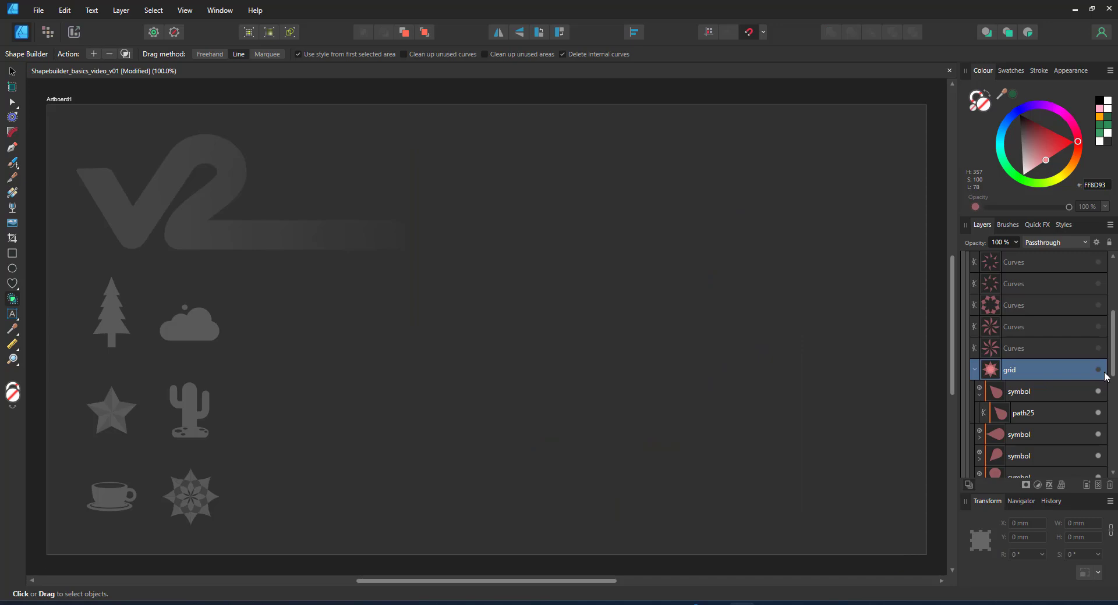
click(1098, 371)
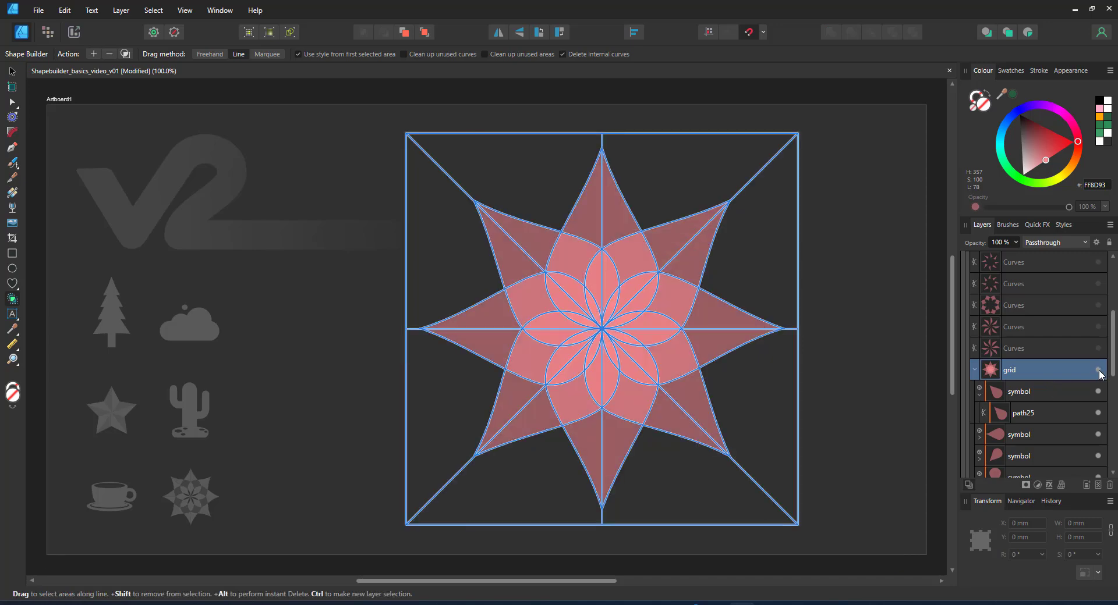
Create one shape from the eight slim petals at the very centre of the lotus.
click(609, 315)
click(622, 320)
click(622, 337)
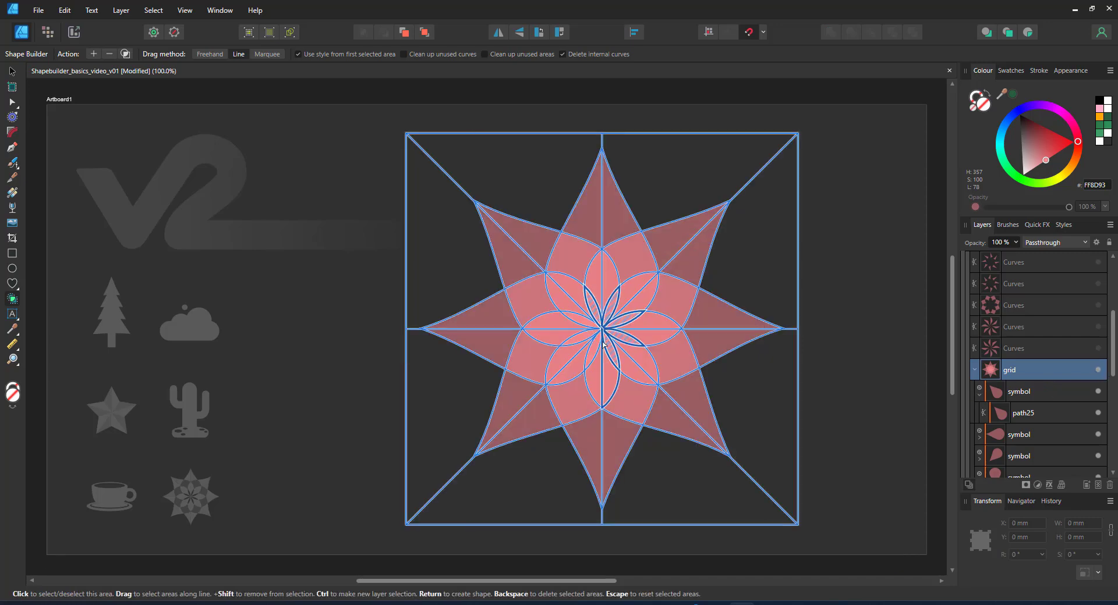
drag(600, 344, 594, 334)
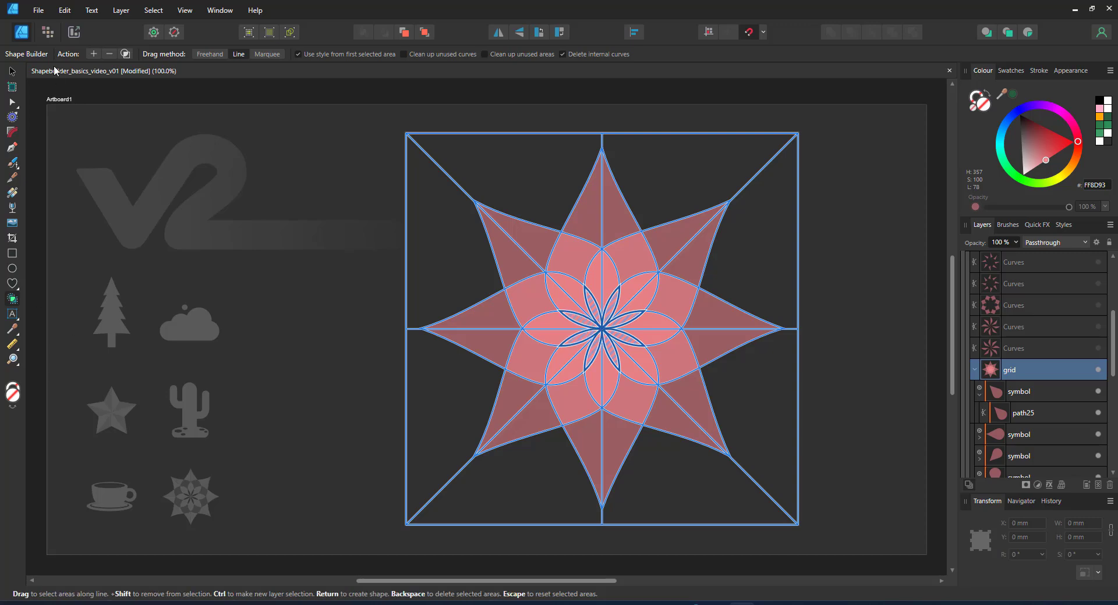
key(Return)
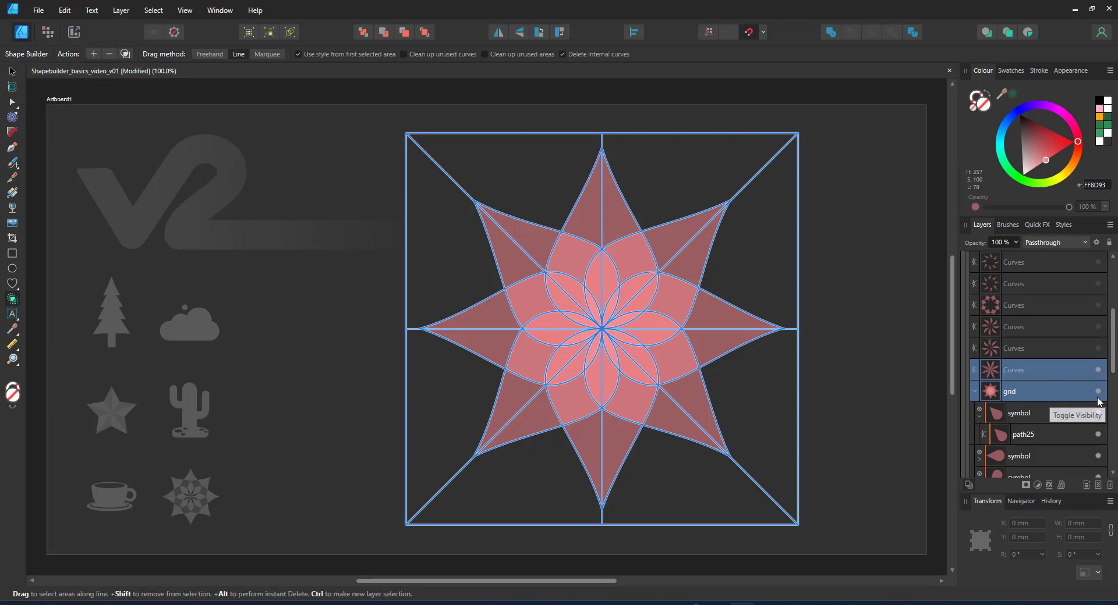
Hide the grid group, show all six created lotus shapes and set their opacity to 100%.
click(1098, 392)
shift+click(1036, 262)
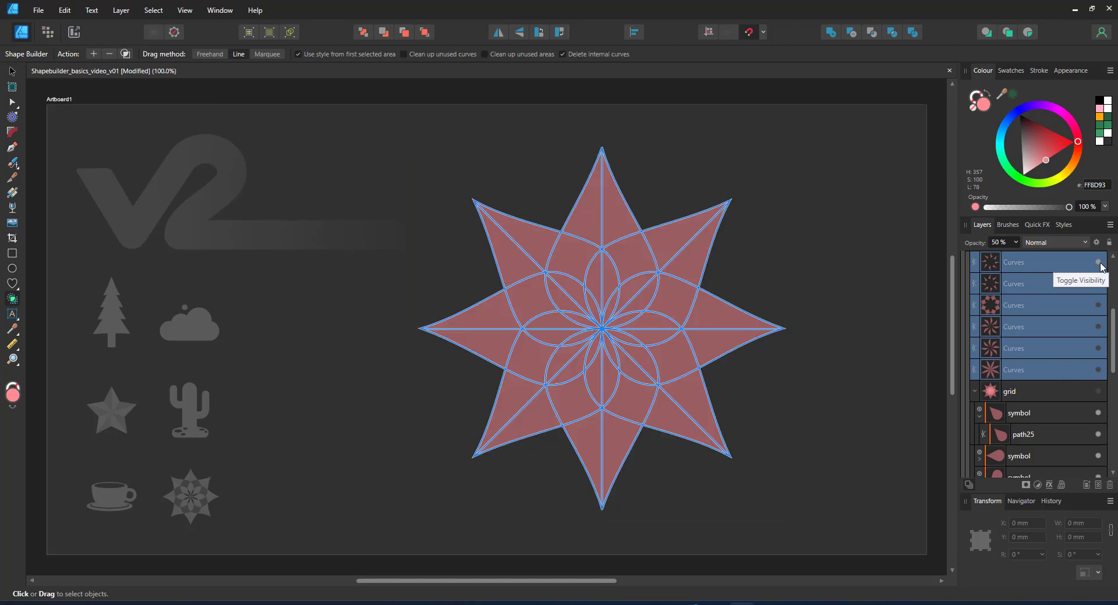
key(v)
key(0)
Deepen the pink of the clockwise petal tip halves and apply a linear gradient fill ending in FFEDEE.
click(624, 206)
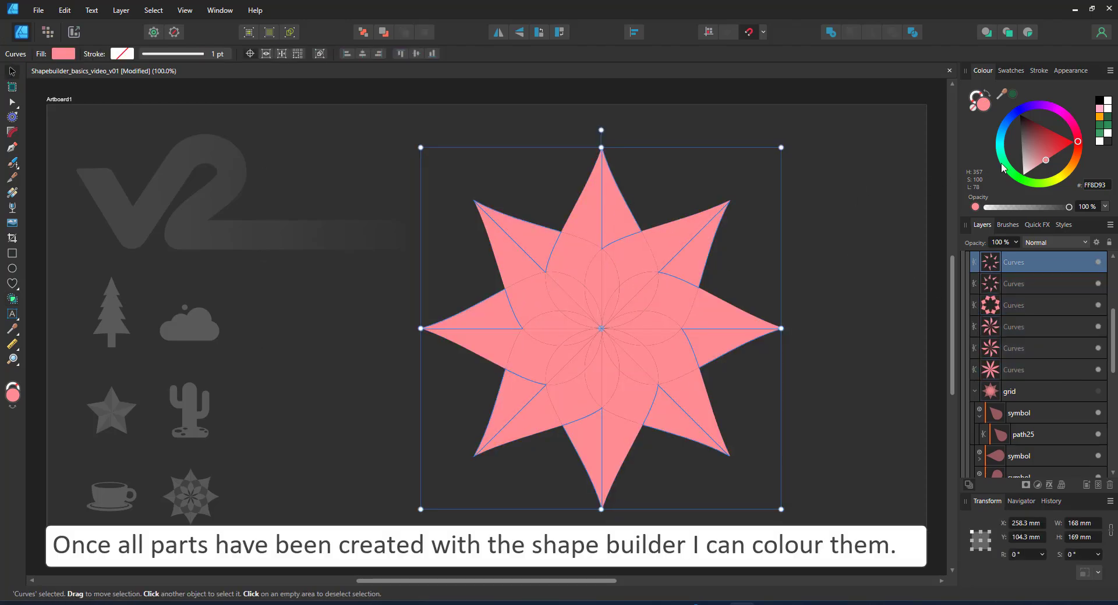
drag(1046, 160, 1051, 157)
key(g)
drag(690, 263, 752, 197)
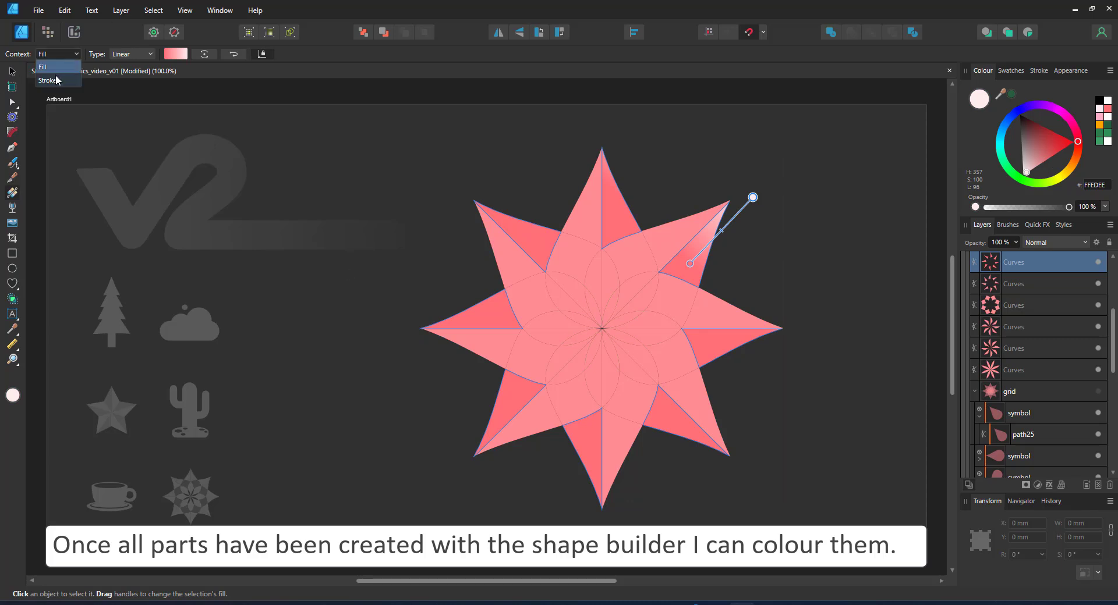
Change the tip halves' gradient to Radial, running from the flower's centre to beyond the upper petal tip.
click(132, 54)
click(124, 130)
drag(601, 330, 644, 105)
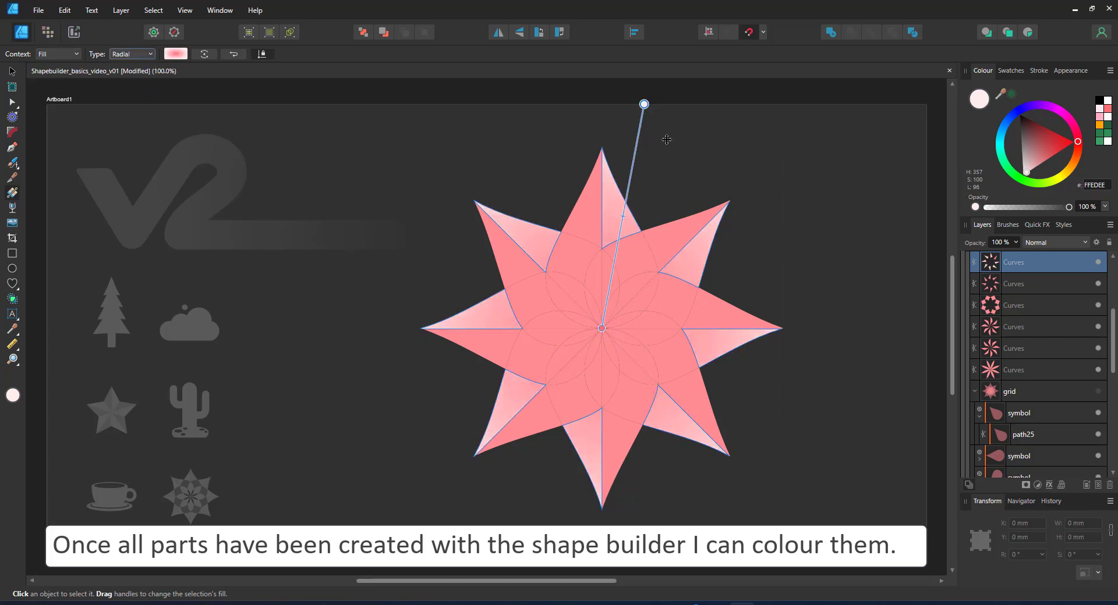
Give the counter-clockwise petal tip halves a Radial gradient from the flower's centre to beyond the upper tip, ending in pale pink.
click(1013, 284)
drag(602, 329, 602, 128)
click(123, 55)
click(121, 121)
drag(1010, 173, 1007, 223)
key(ctrl+z)
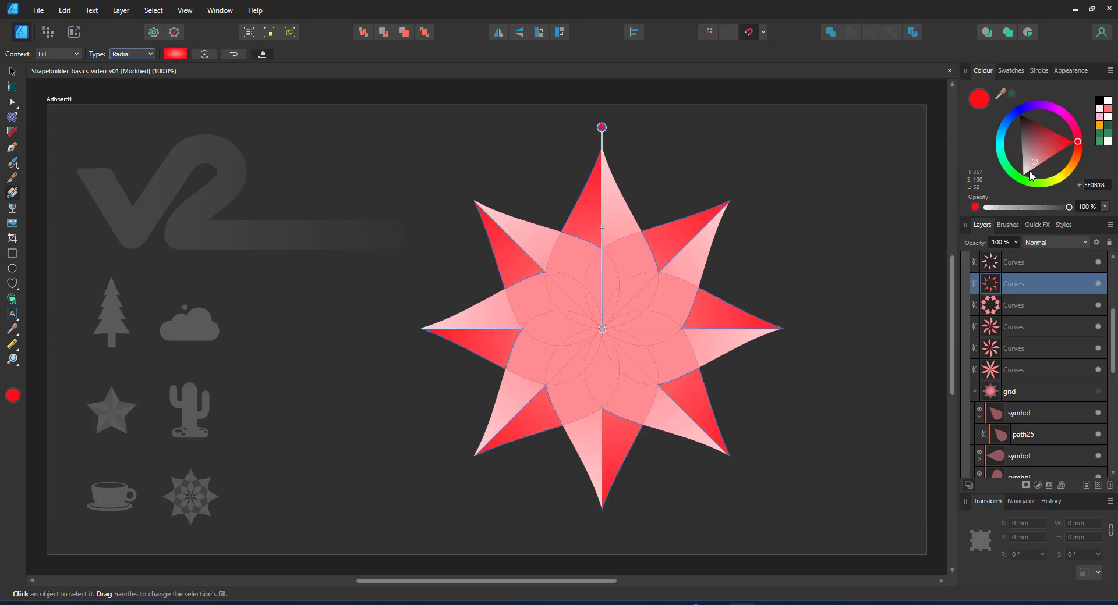
drag(1018, 208, 1014, 211)
Give the ring of shapes around the inner petals a Radial gradient from the flower's centre, ending in white FFFFFF.
click(582, 252)
drag(601, 328, 602, 272)
click(141, 54)
click(131, 122)
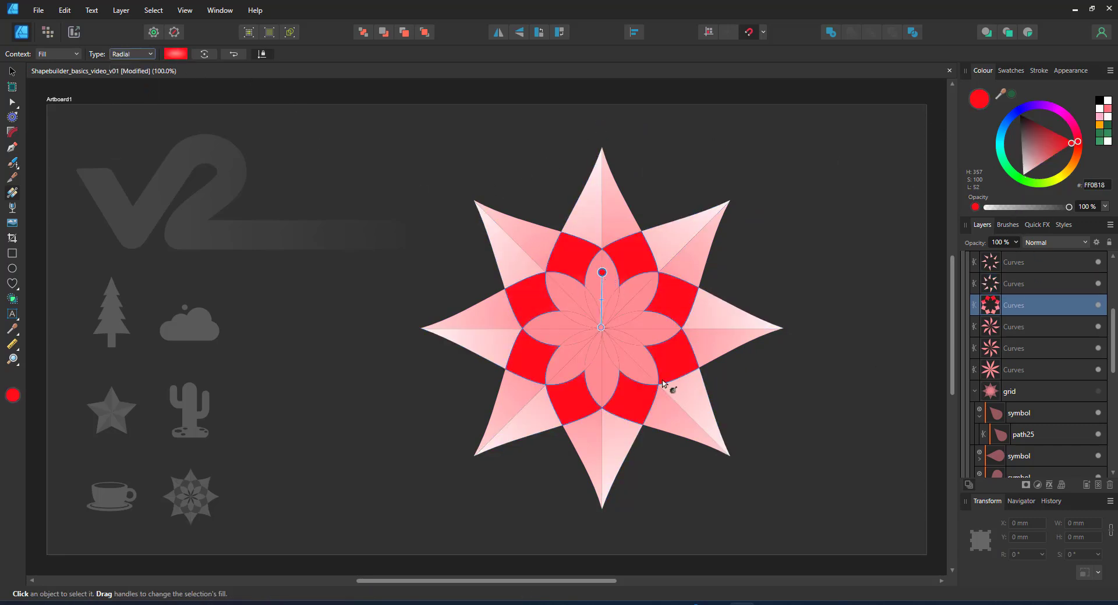
click(602, 273)
drag(1027, 168, 1007, 185)
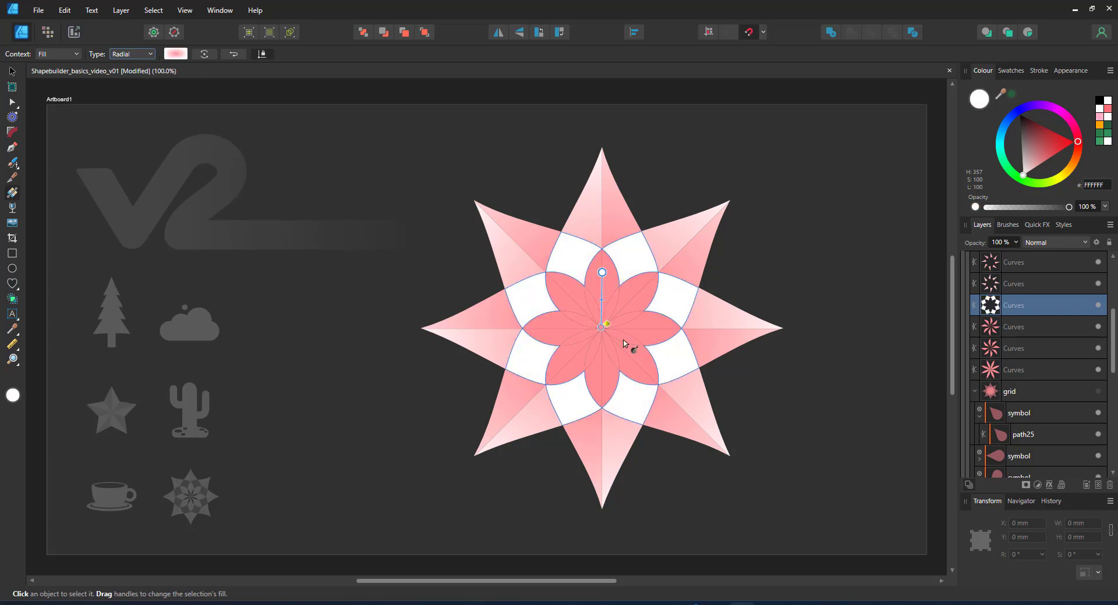
drag(601, 328, 602, 329)
drag(602, 273, 601, 198)
Add a stop partway along the counter-clockwise tip halves' gradient and deepen the pink at its centre.
click(981, 284)
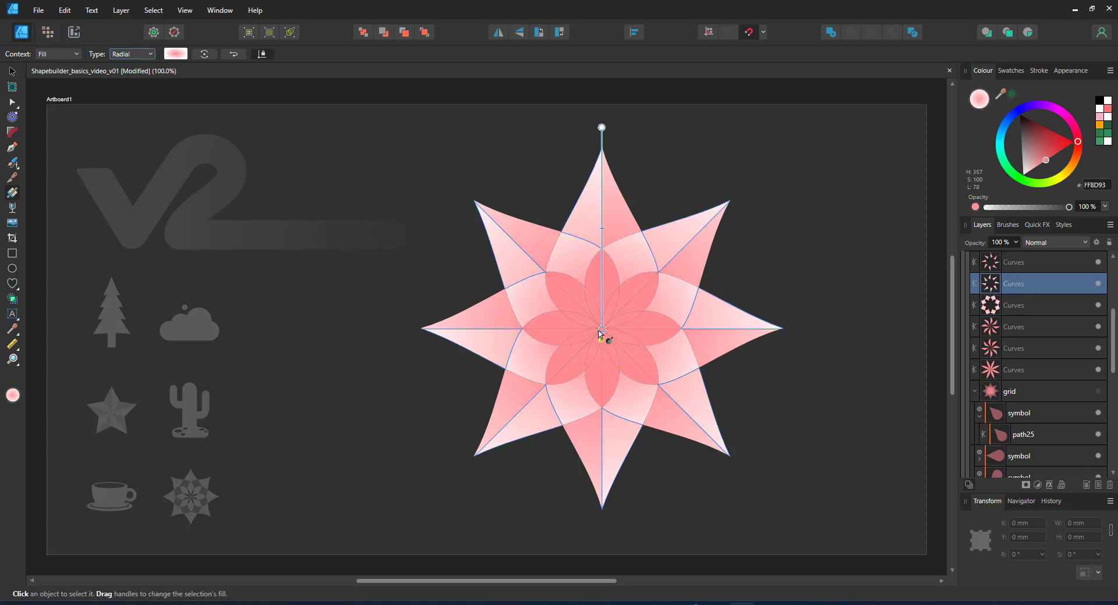
drag(602, 282, 602, 223)
click(602, 329)
drag(1046, 153, 1035, 134)
Add an FF767D stop partway along the clockwise tip halves' gradient and deepen its centre colour.
click(989, 262)
drag(609, 291, 622, 222)
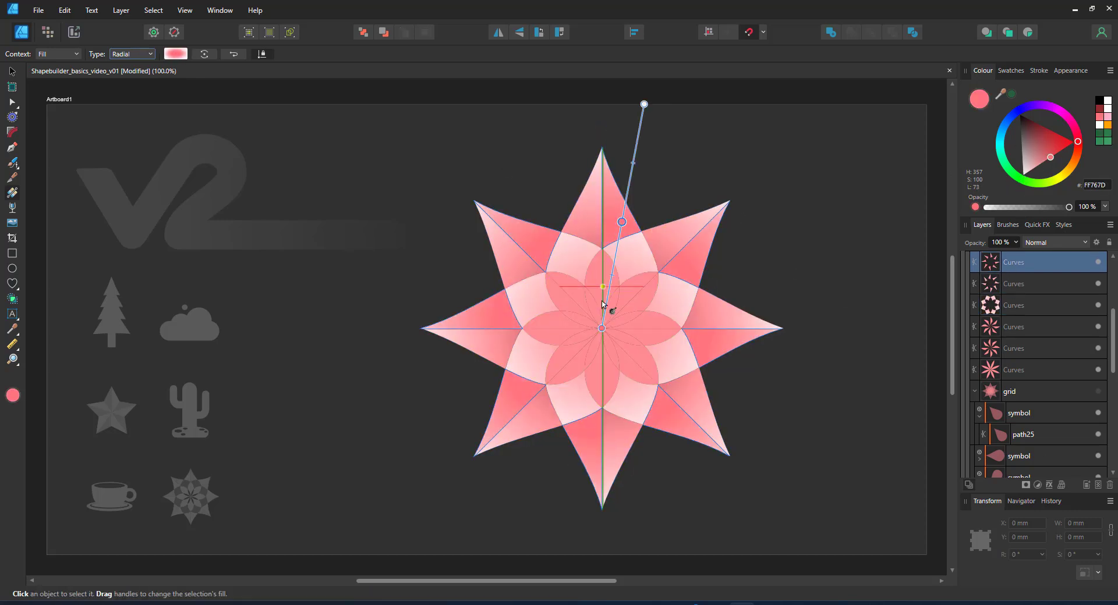
click(602, 329)
drag(1046, 154, 1038, 136)
Recolour the two sets of inner petal halves in pale pink and white.
click(1020, 306)
click(1011, 332)
drag(1025, 174, 1058, 174)
click(1013, 349)
click(1024, 175)
Fill the slim centre petals with a yellow and orange gradient running outward from the flower's centre.
click(1009, 372)
click(1059, 177)
drag(602, 329, 602, 300)
click(132, 54)
click(122, 111)
click(1069, 169)
drag(1060, 155, 1066, 167)
Group the six coloured lotus shapes.
click(12, 72)
click(804, 438)
click(1013, 370)
scroll(1020, 315, up, 1)
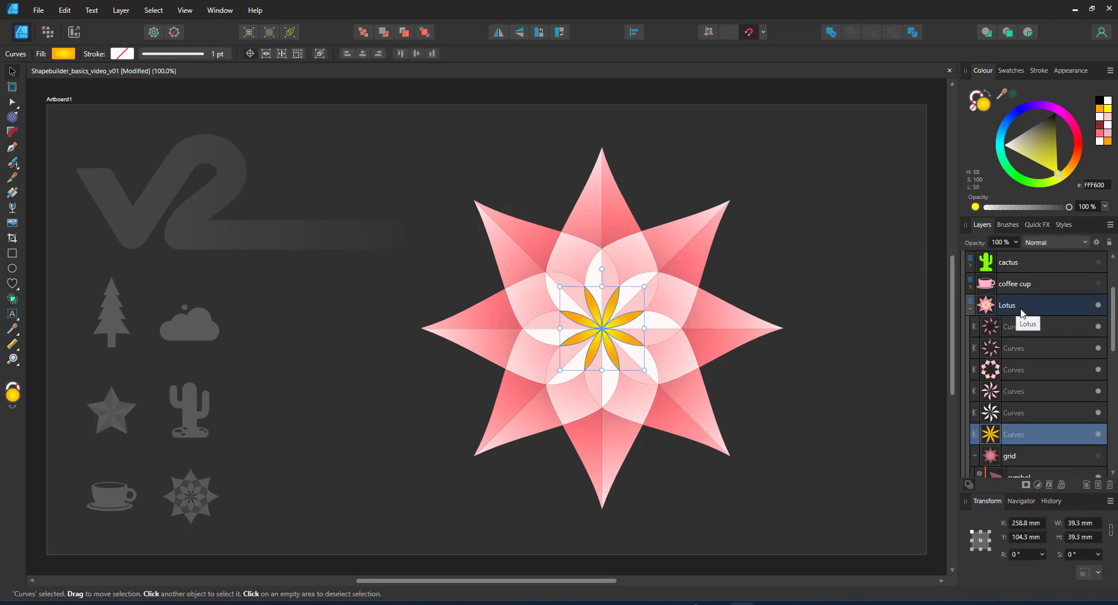
shift+click(1015, 330)
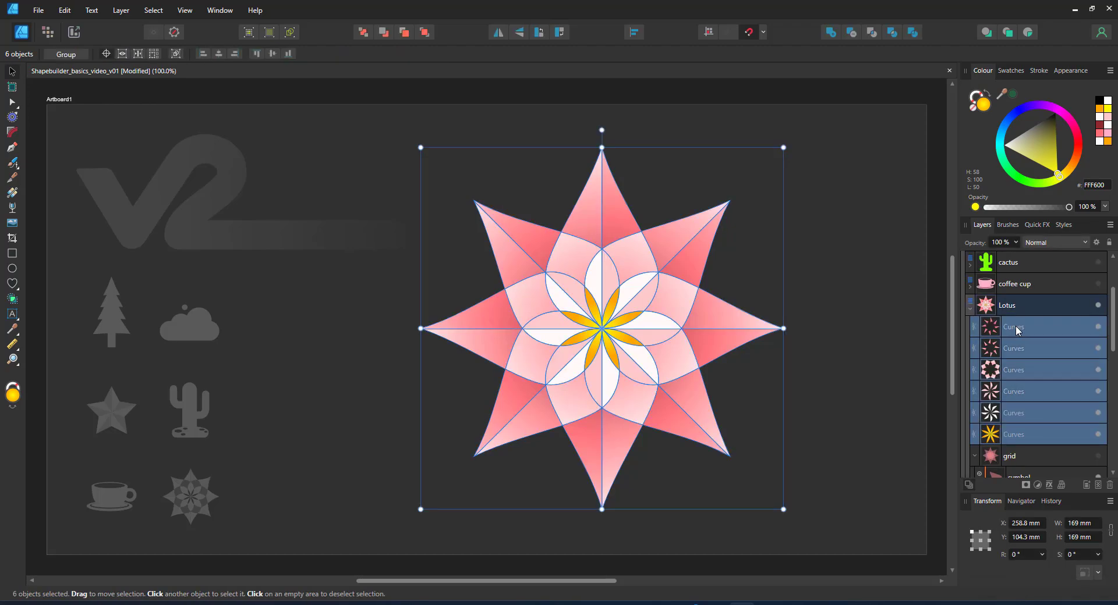
key(ctrl+g)
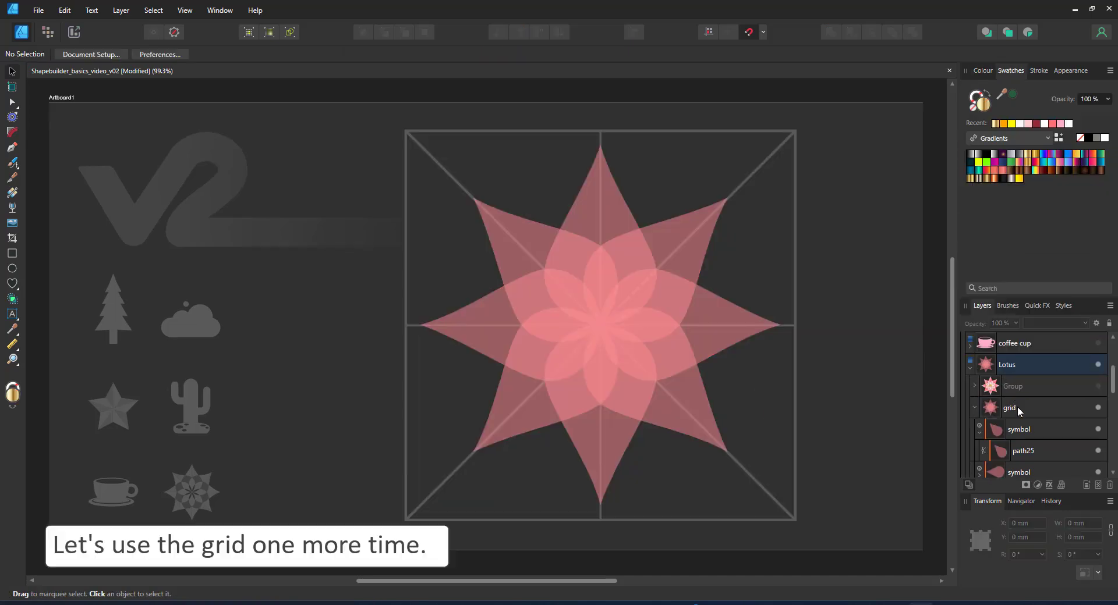
Create one Shape Builder shape from the grid's upper-left, right-upper, lower-right and left-lower petal halves, each curving into the centre.
click(1011, 408)
click(13, 298)
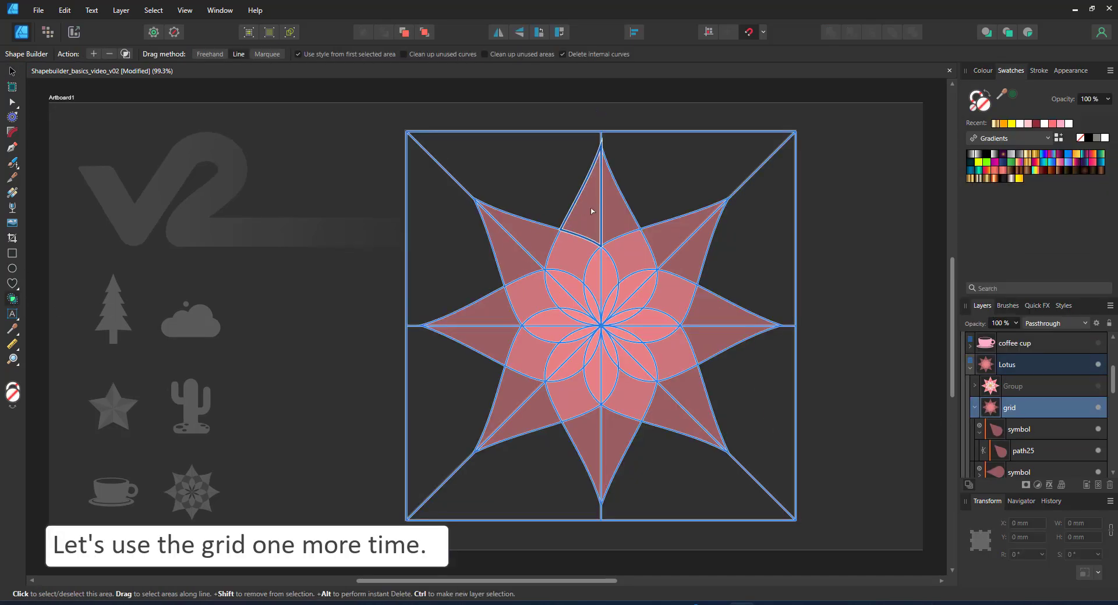
mouse_move(582, 233)
mouse_down()
mouse_move(564, 290)
mouse_move(596, 320)
mouse_up()
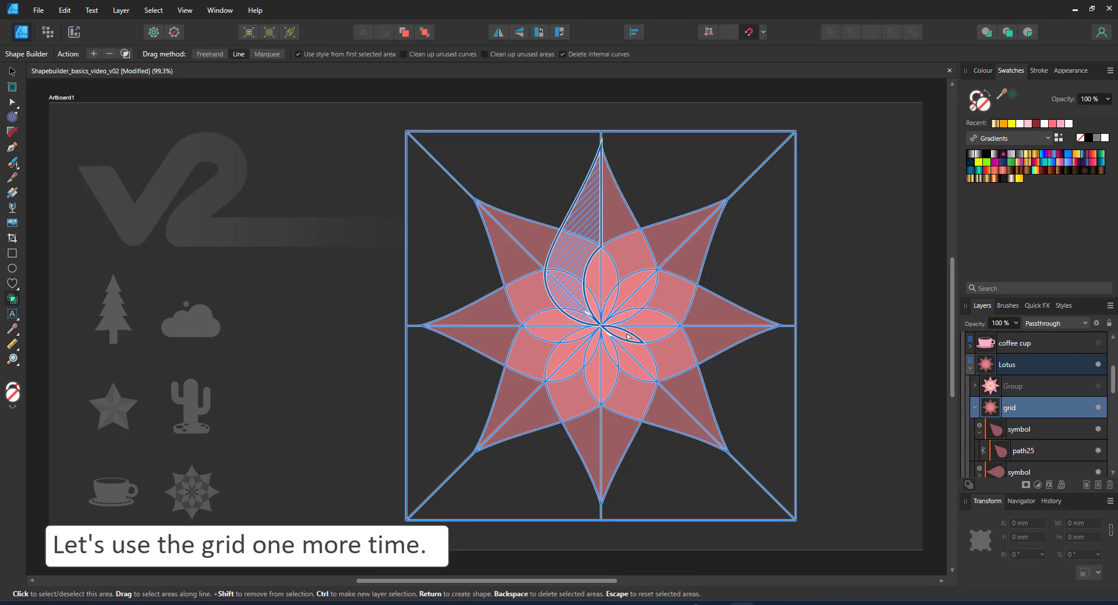
click(675, 301)
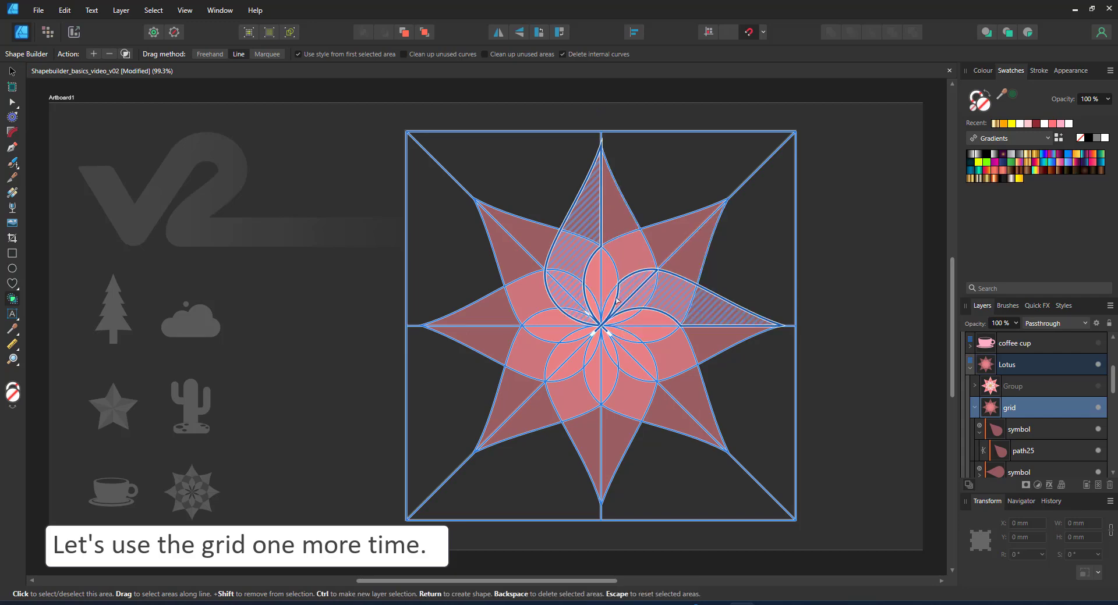
click(669, 391)
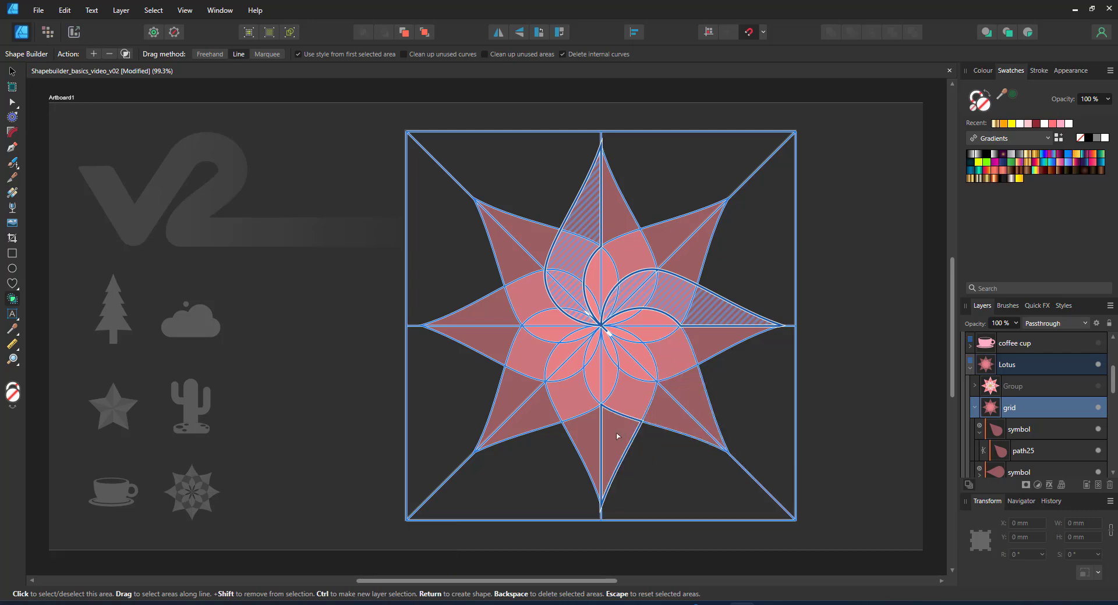
drag(618, 427, 633, 356)
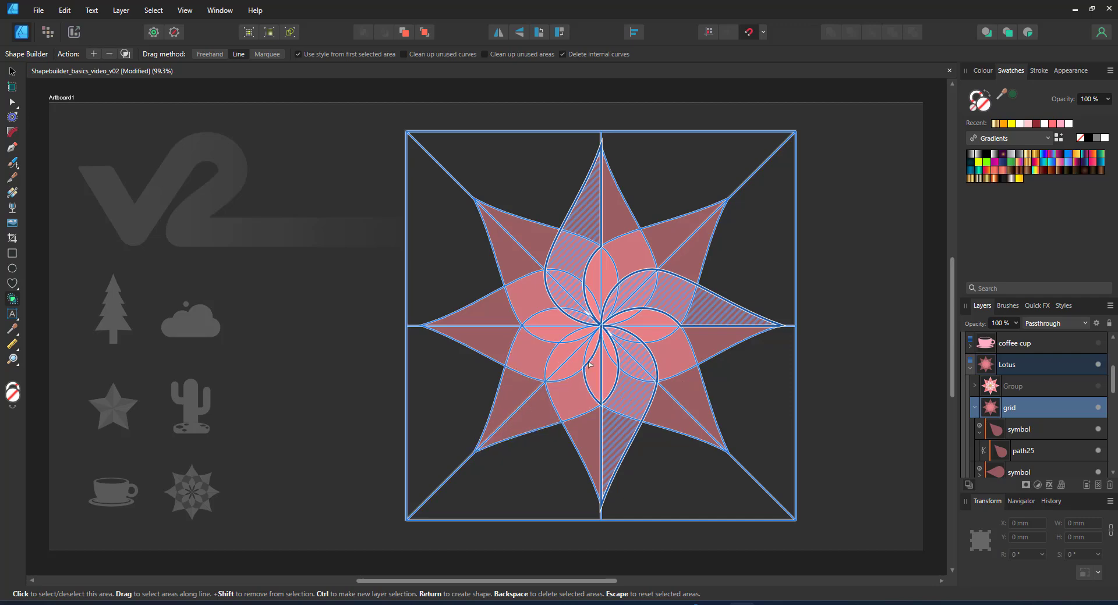
drag(474, 334, 557, 350)
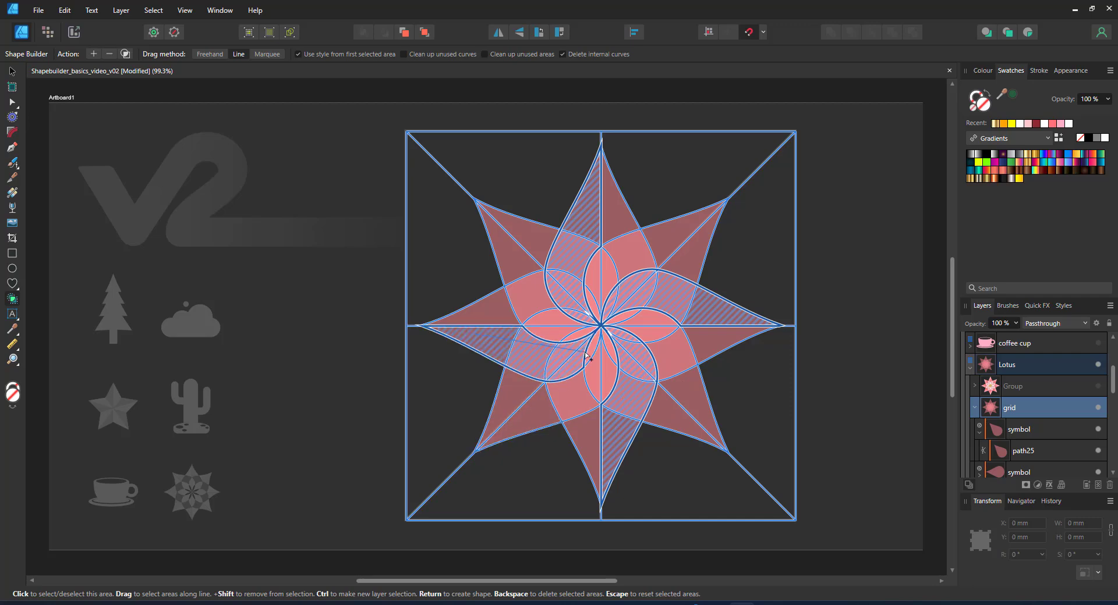
click(126, 54)
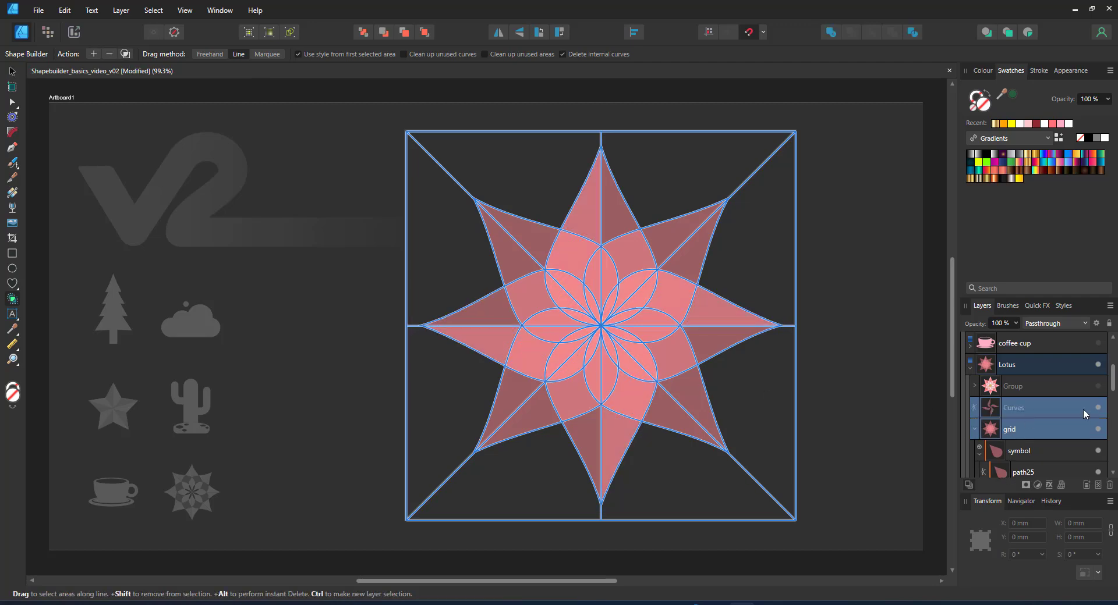
Hide the new petal shape and create a second shape from the four mirrored petal halves of the grid.
click(1083, 415)
click(1098, 407)
click(1042, 429)
mouse_move(604, 206)
mouse_down()
mouse_move(627, 247)
mouse_move(609, 282)
mouse_move(628, 315)
mouse_up()
drag(707, 348, 614, 352)
drag(593, 431, 571, 341)
mouse_move(424, 326)
mouse_down()
mouse_move(499, 320)
mouse_move(570, 289)
mouse_move(589, 301)
mouse_up()
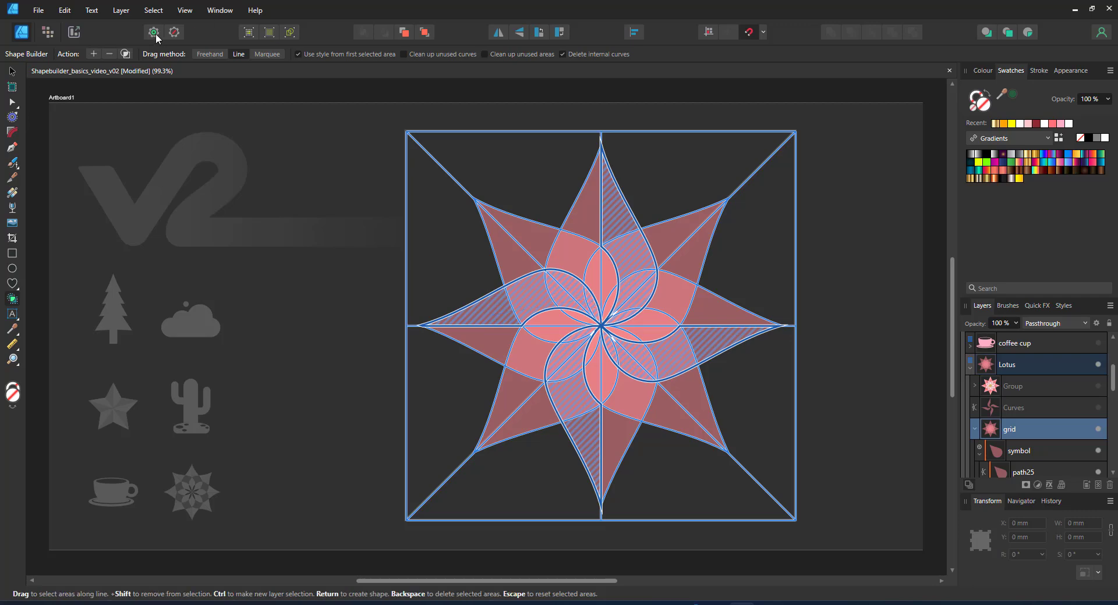
key(Return)
Hide the grid group and show both created petal shapes.
click(1097, 451)
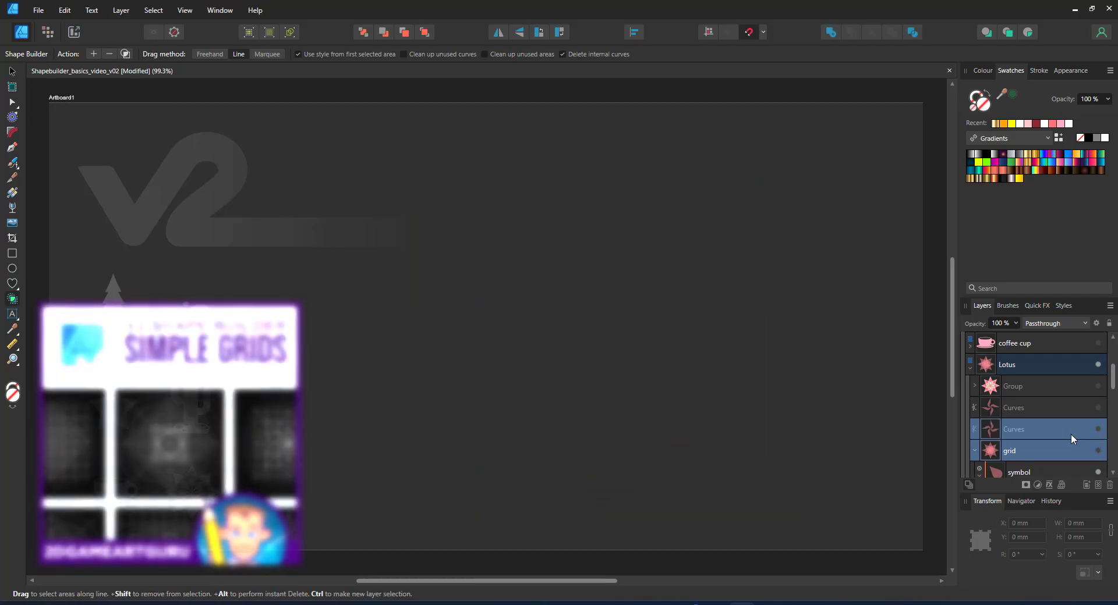
click(1064, 433)
click(1097, 429)
click(1097, 408)
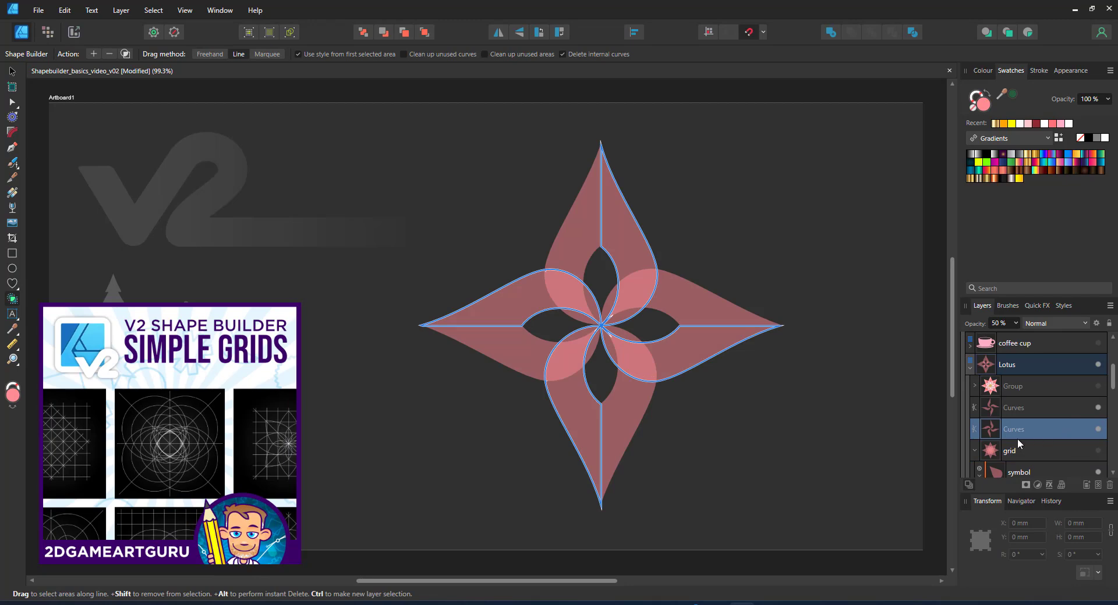
Set both petal shapes to 100% opacity and fill them with a gold gradient.
shift+click(1016, 409)
key(0)
click(1034, 159)
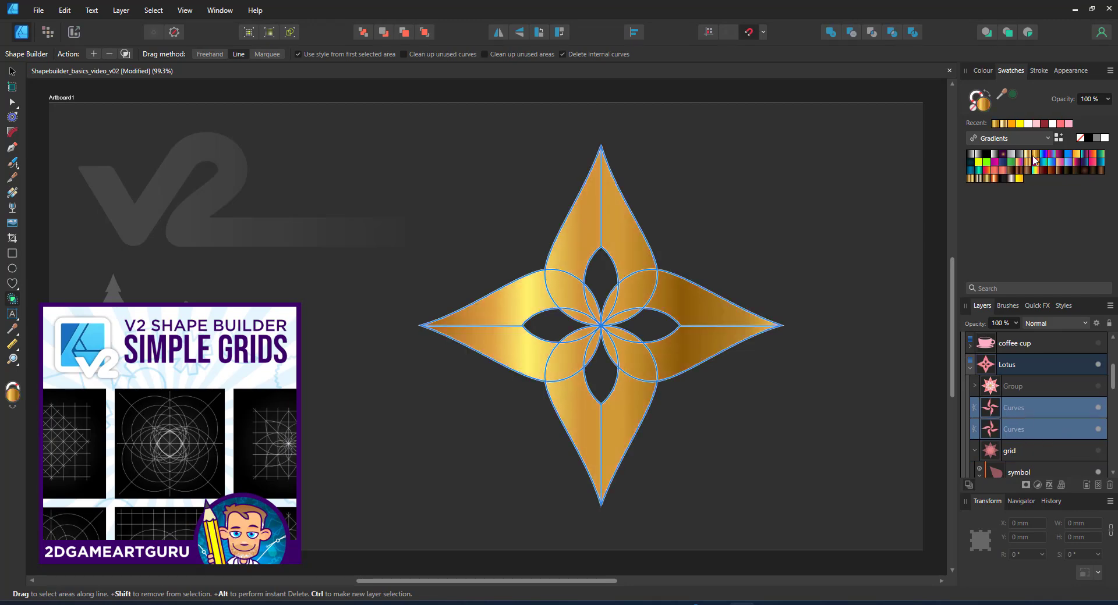
click(12, 192)
Add a Bevel / Emboss and a brown Outer Shadow with 100% opacity and 75.2 px radius to both gold shapes.
click(1049, 485)
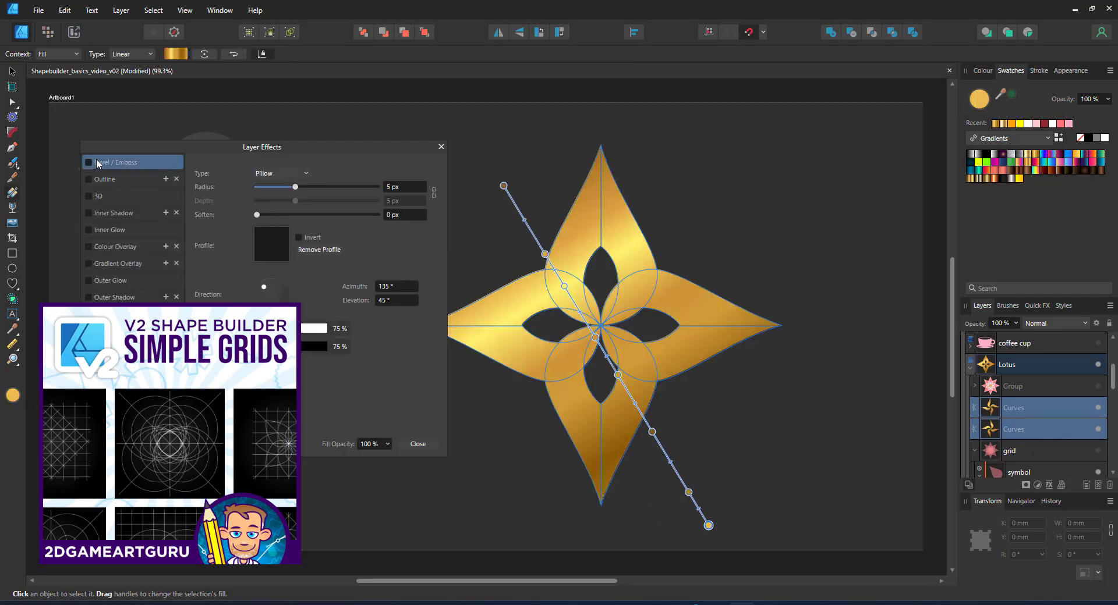
click(284, 174)
click(288, 185)
drag(296, 188, 382, 206)
click(88, 298)
click(390, 187)
drag(304, 285, 307, 335)
click(262, 244)
click(273, 302)
Realign the gold gradient diagonally across both shapes, starting beyond the upper-left and ending at the lower-right, and close the effects.
click(12, 73)
click(12, 193)
drag(503, 176, 691, 495)
drag(481, 153, 474, 137)
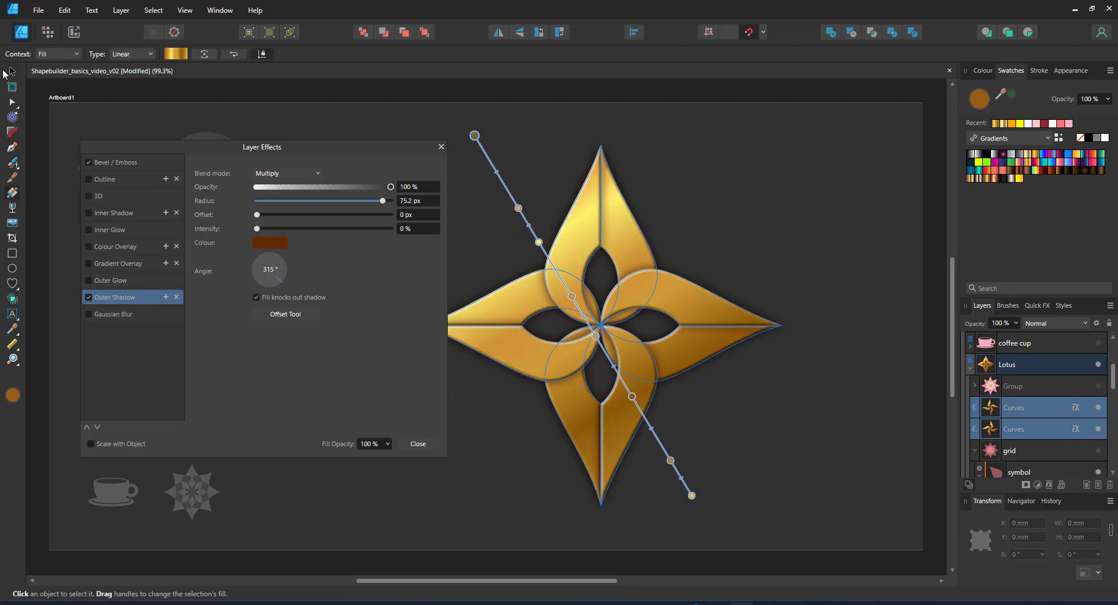
click(13, 72)
click(835, 369)
click(441, 147)
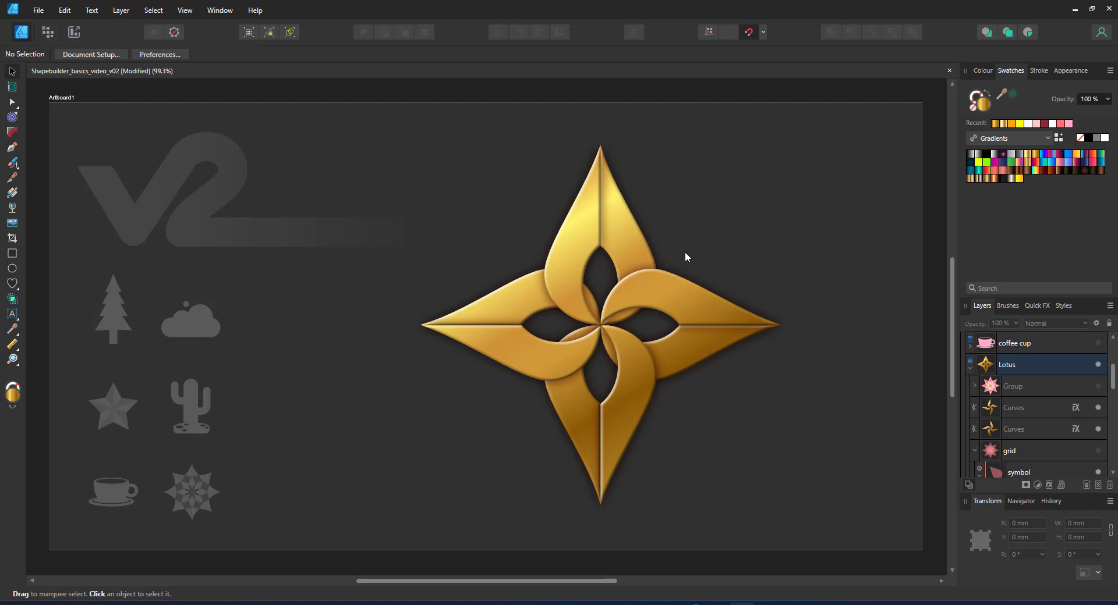
Activate the Shape Builder on both gold shapes.
click(1012, 412)
shift+click(1012, 429)
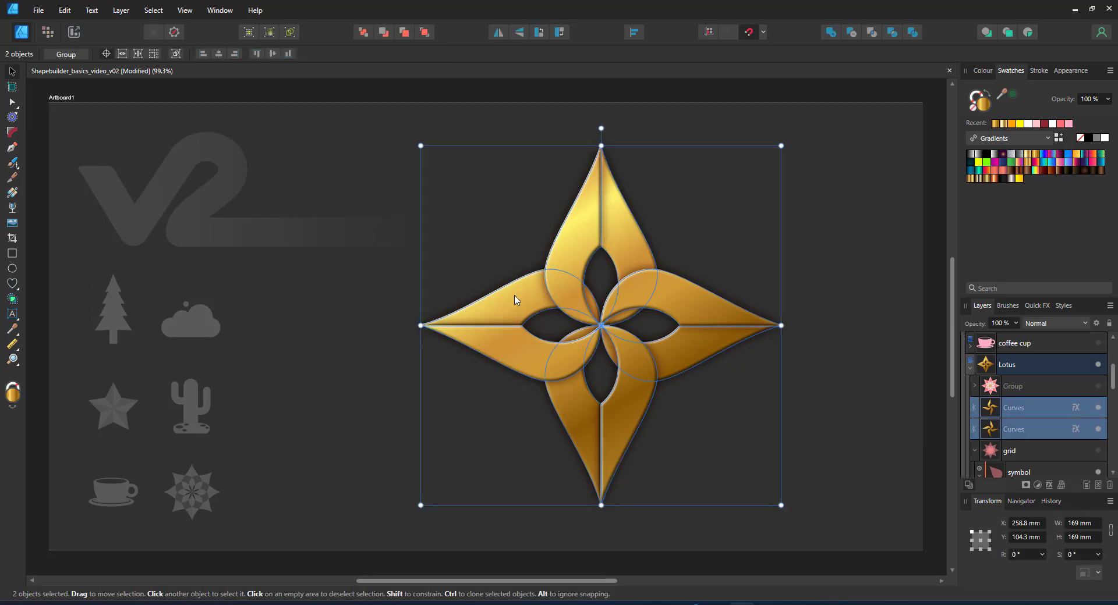
click(13, 299)
click(600, 274)
click(581, 253)
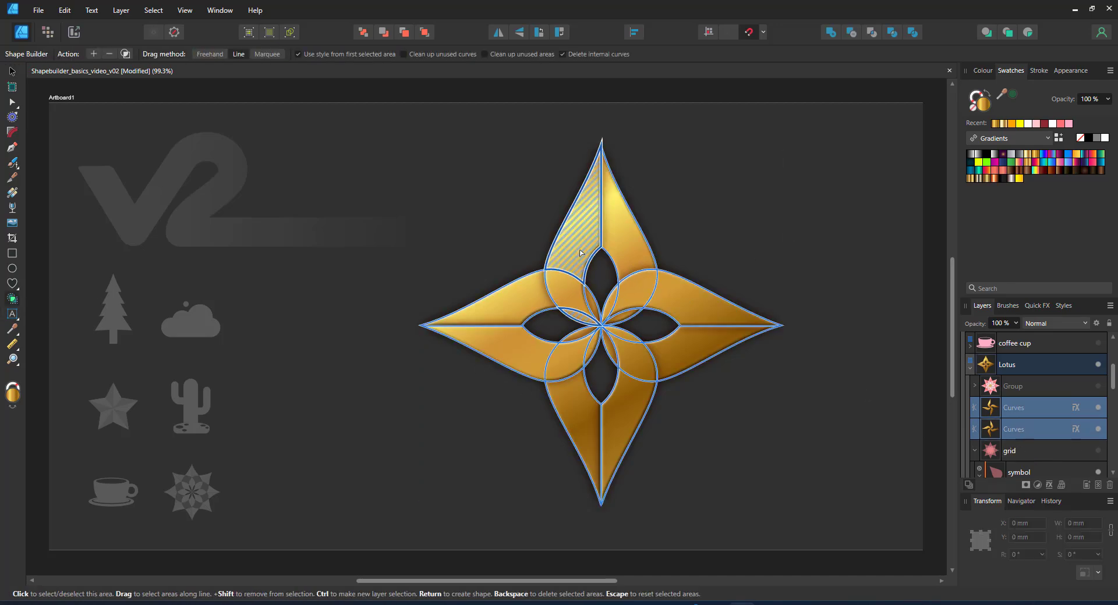
ctrl+click(614, 306)
ctrl+shift+click(726, 328)
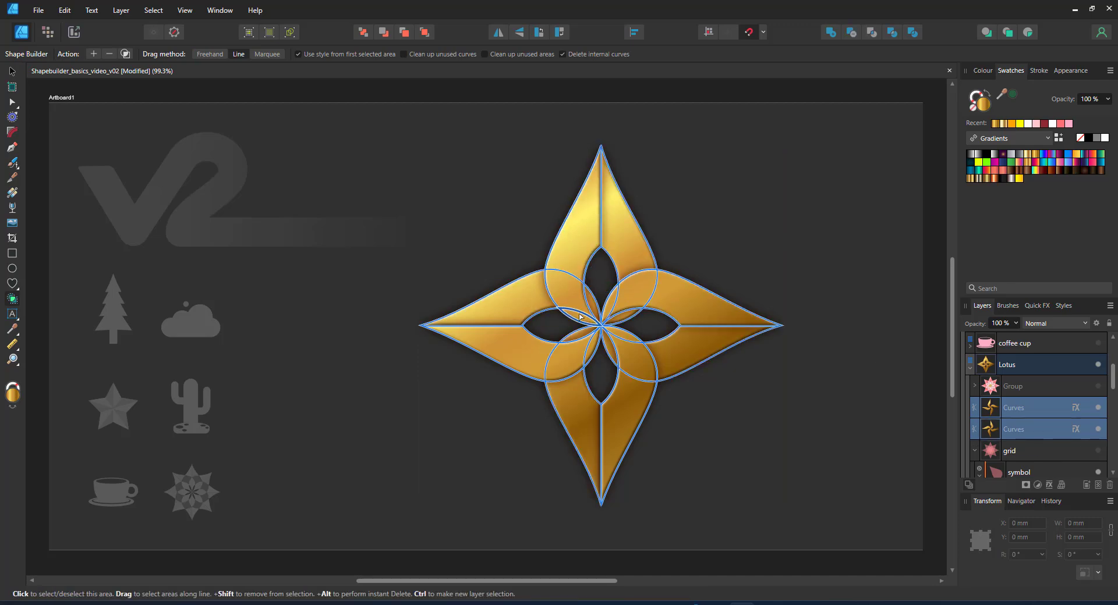
Create a new shape from the four outer petal-half areas and hide the original gold shape beneath it.
click(579, 203)
click(711, 303)
click(624, 425)
click(489, 345)
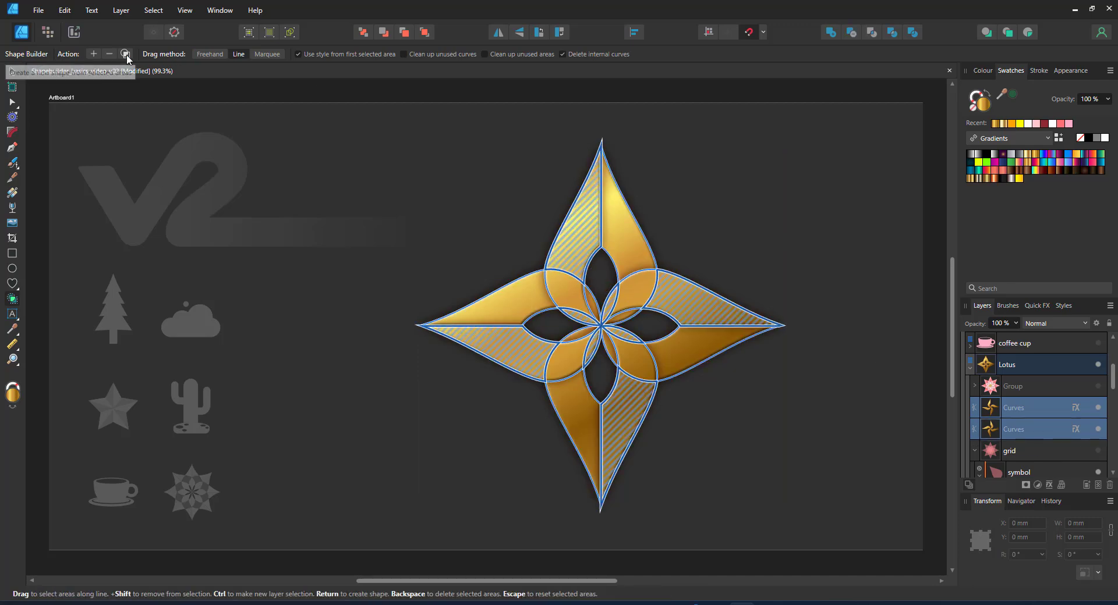
click(125, 54)
click(1065, 429)
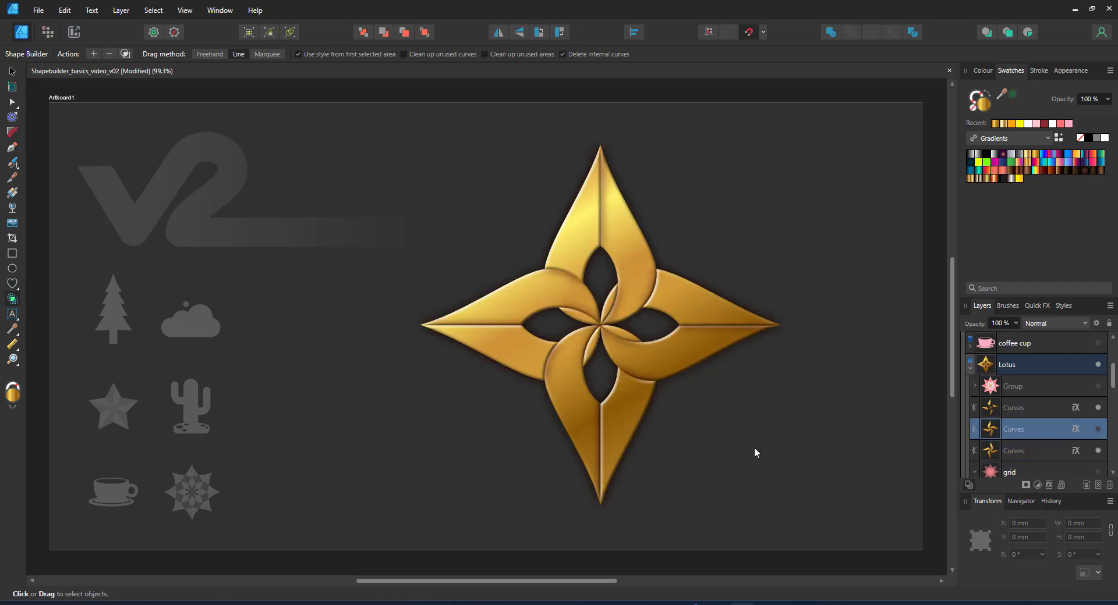
Turn off Bevel / Emboss and Outer Shadow on the two visible shapes and fill them with white.
click(1052, 410)
ctrl+click(1071, 453)
click(1049, 485)
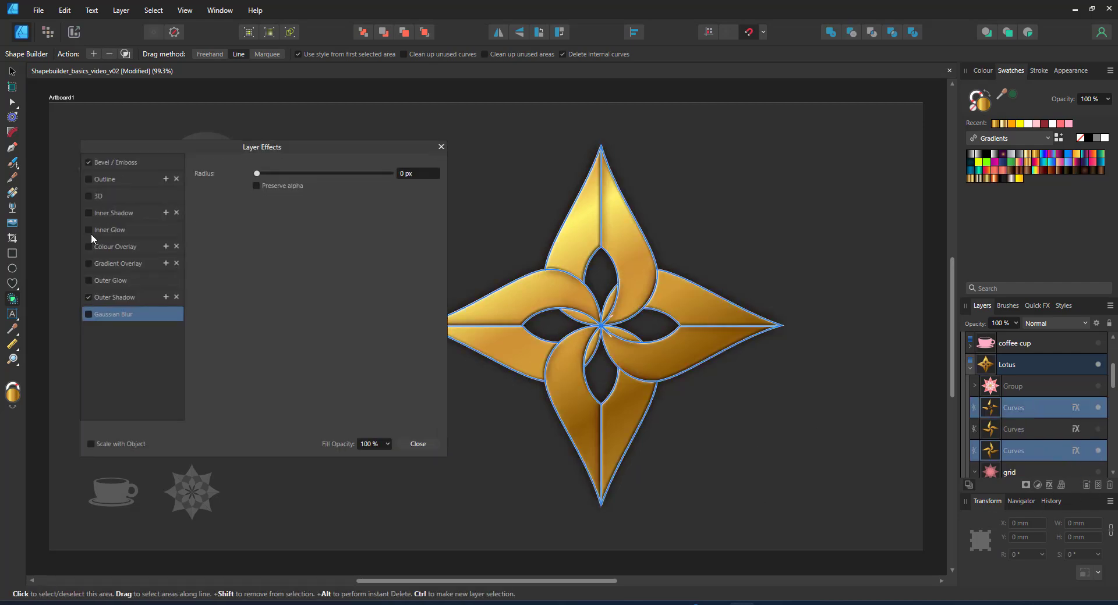
click(89, 163)
click(89, 297)
click(440, 147)
click(1028, 124)
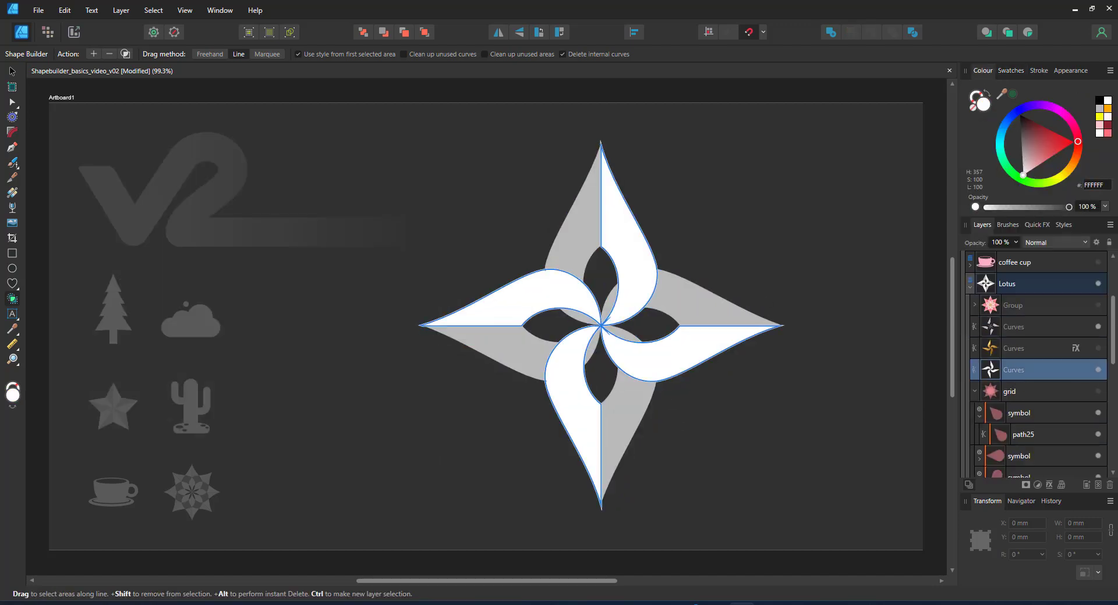
Draw a black ellipse of about 24.7 × 32.8 mm over the upper-right petal crossing, with Multiply blending and 50% opacity.
key(m)
drag(622, 249, 674, 319)
click(1052, 242)
click(1040, 287)
drag(1022, 159, 1019, 115)
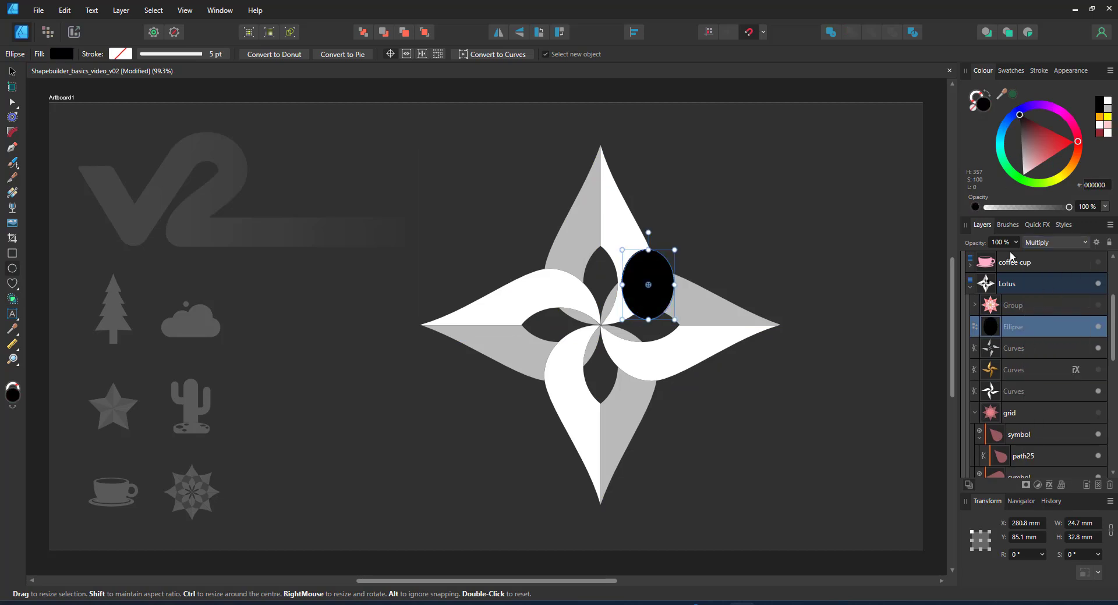
key(5)
Soften the black ellipse with a Gaussian Blur.
click(1049, 484)
click(89, 315)
drag(256, 175, 317, 175)
click(440, 147)
Position the blurred ellipse at the upper-right crossing and clip it inside the grey petal shape.
key(v)
drag(659, 287, 665, 278)
drag(1012, 328, 1012, 350)
key(ctrl+z)
Duplicate the blurred ellipse, rotate the copy a quarter turn and place it over the lower-right petal crossing.
key(ctrl+j)
drag(641, 225, 693, 277)
drag(666, 279, 678, 366)
click(660, 290)
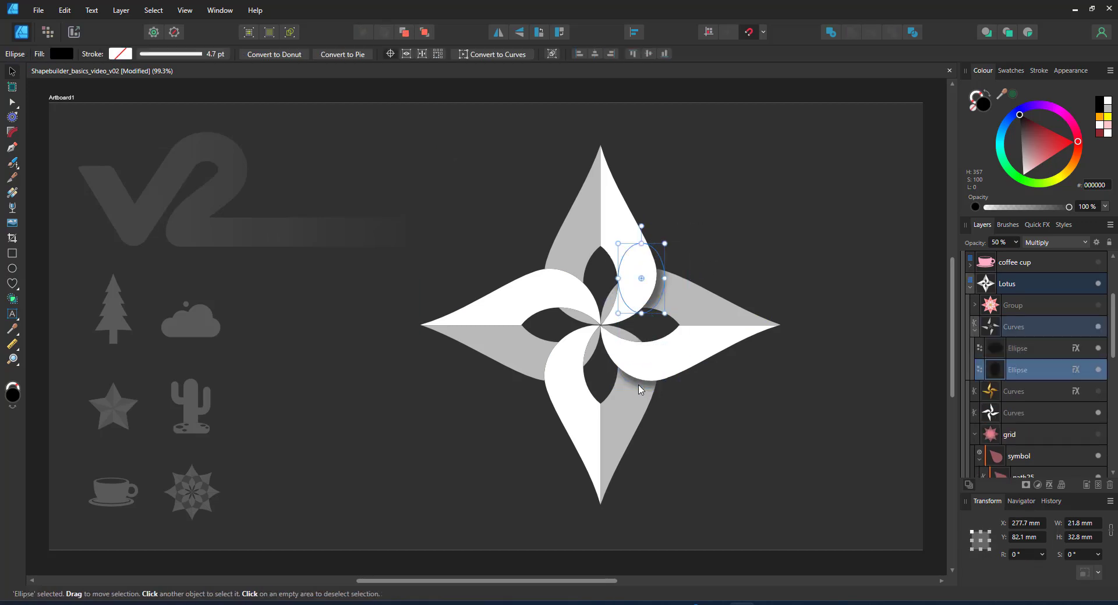
Duplicate both blurred ellipses, rotate the copies half a turn and move them to the opposite petal crossings.
shift+click(638, 384)
key(ctrl+j)
drag(652, 226, 653, 402)
drag(664, 362, 553, 371)
click(559, 370)
click(503, 384)
Duplicate the blurred ellipse at the upper-left crossing and place the copy over the upper-right crossing.
double_click(575, 275)
key(ctrl+j)
drag(564, 280, 657, 281)
click(706, 269)
Give the grey petal shape a Radial gradient from the centre to beyond the right tip, ending in white FFFFFF.
click(695, 321)
click(13, 193)
click(132, 54)
click(124, 121)
click(780, 326)
mouse_move(1022, 162)
mouse_down()
mouse_move(1014, 193)
mouse_move(980, 162)
mouse_move(1021, 138)
mouse_move(1023, 174)
mouse_up()
click(600, 326)
click(780, 326)
drag(600, 326, 628, 325)
key(ctrl+z)
drag(780, 326, 831, 326)
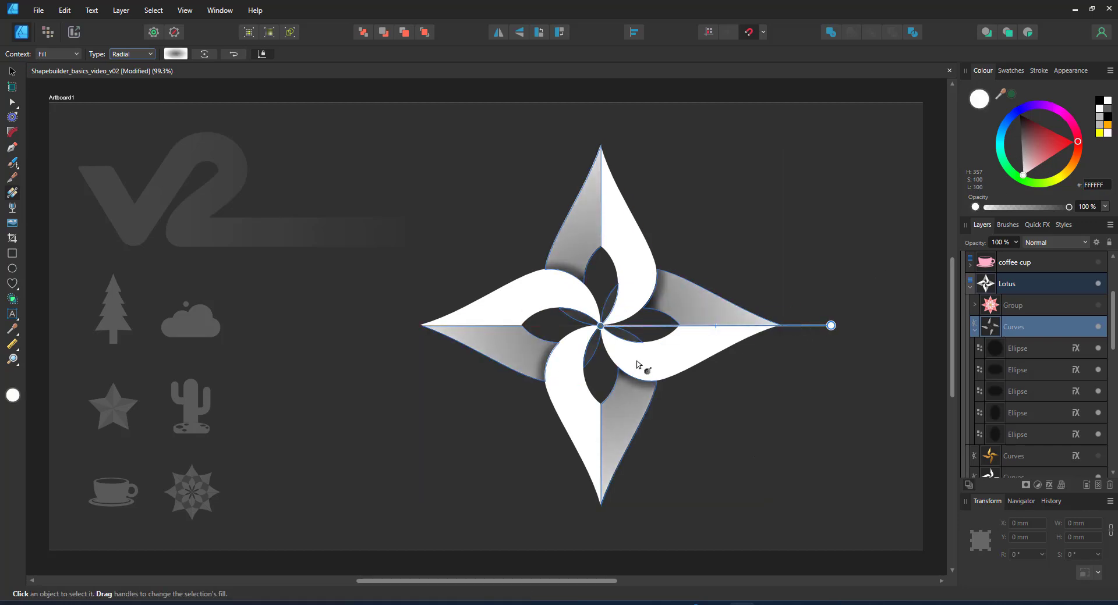
Apply a gradient to the white petal shape from the centre towards the right tip, reverse it and make it Radial.
click(649, 361)
click(132, 54)
click(123, 94)
mouse_move(601, 327)
mouse_down()
mouse_move(805, 325)
mouse_move(689, 326)
mouse_up()
click(236, 54)
click(134, 54)
click(123, 121)
Group the grey and white petal shapes.
key(v)
ctrl+click(1036, 312)
key(ctrl+g)
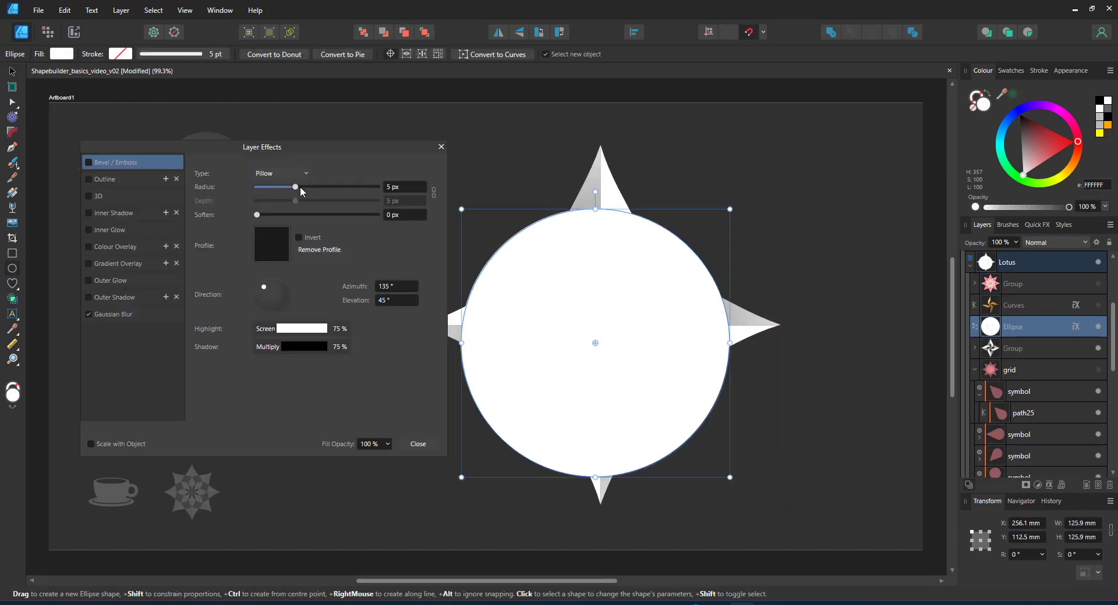
Remove the bevel from the large white circle and increase its Gaussian Blur to a wide, soft radius.
drag(295, 187, 375, 188)
click(89, 163)
click(120, 315)
drag(257, 174, 390, 173)
click(441, 147)
Set the blurred white circle to 40% opacity and move it behind the petal group.
key(4)
key(v)
key(ctrl+[)
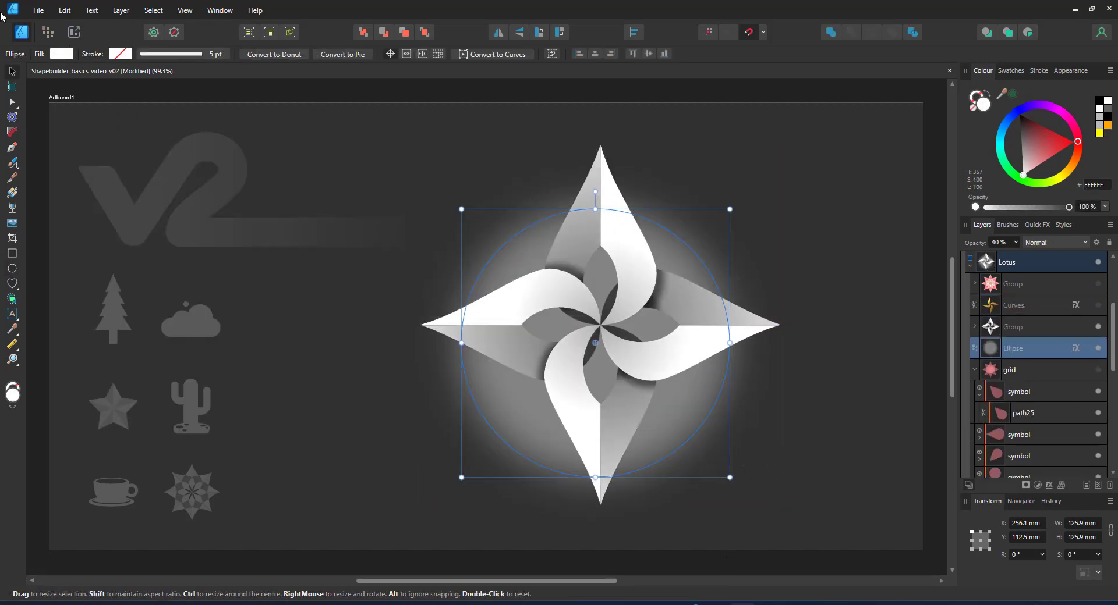
Centre the blurred circle behind the petals and give the petal group an outer shadow at 100% opacity and 150 px radius, without fill knock-out.
drag(681, 419, 686, 401)
click(1013, 327)
click(1049, 485)
click(89, 297)
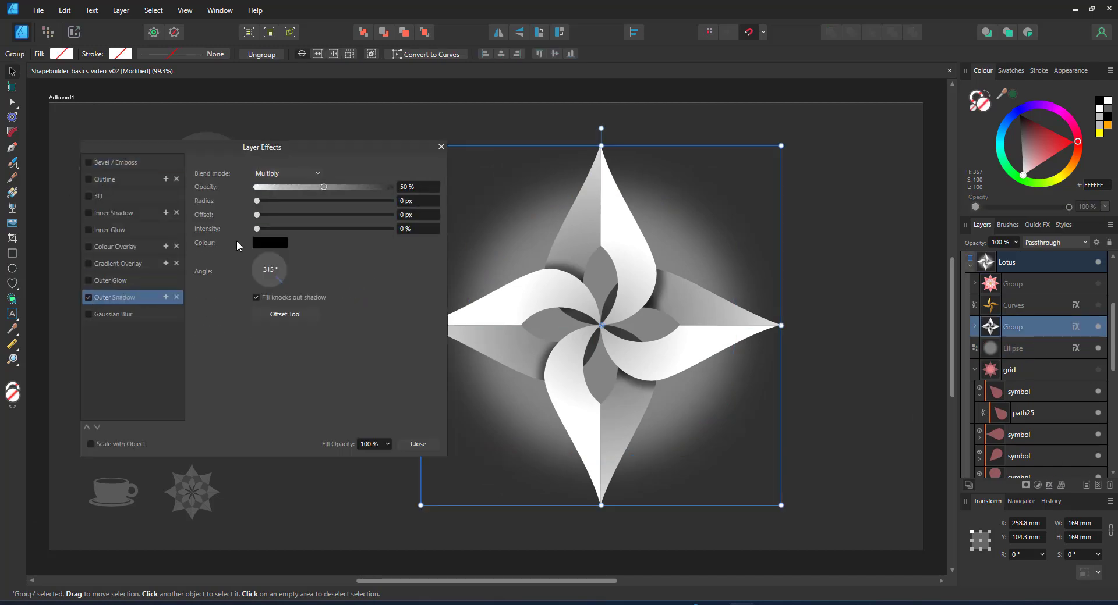
drag(257, 201, 504, 211)
drag(324, 187, 394, 187)
click(402, 201)
text(150)
key(Return)
click(257, 298)
Add a near-black outer glow to the petal group with Multiply blending, 50% intensity and a radius above 20 px, leaving nothing selected.
click(123, 282)
click(287, 174)
click(271, 215)
drag(256, 201, 330, 200)
click(270, 229)
drag(254, 333, 243, 212)
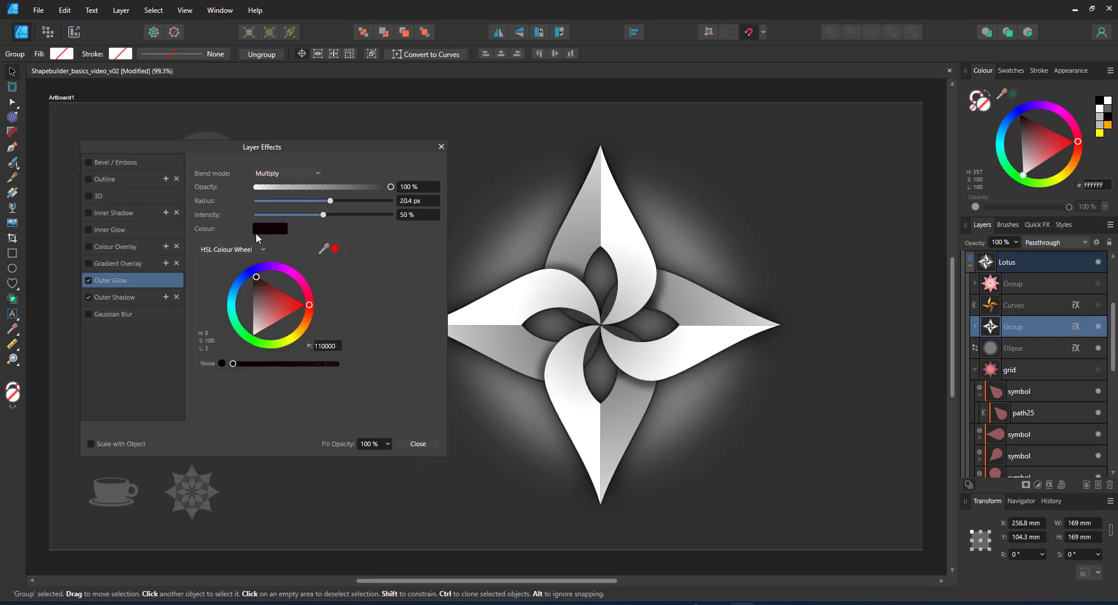
drag(330, 201, 350, 201)
click(441, 148)
click(911, 489)
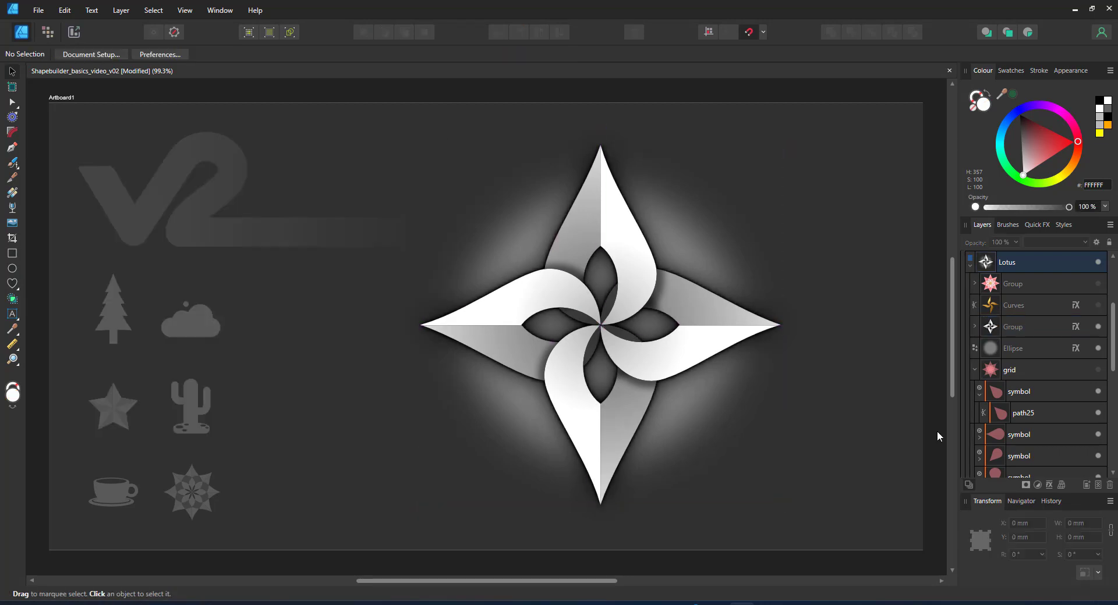